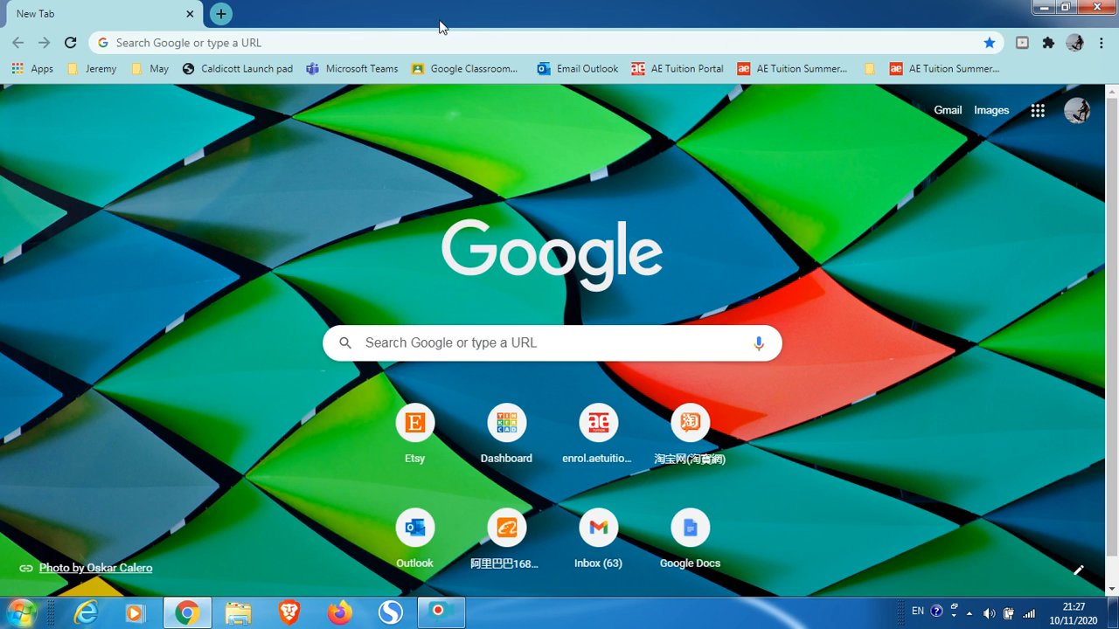
Step: Search Google for 'tinkercad' and open the Tinkercad website from the results
click(316, 41)
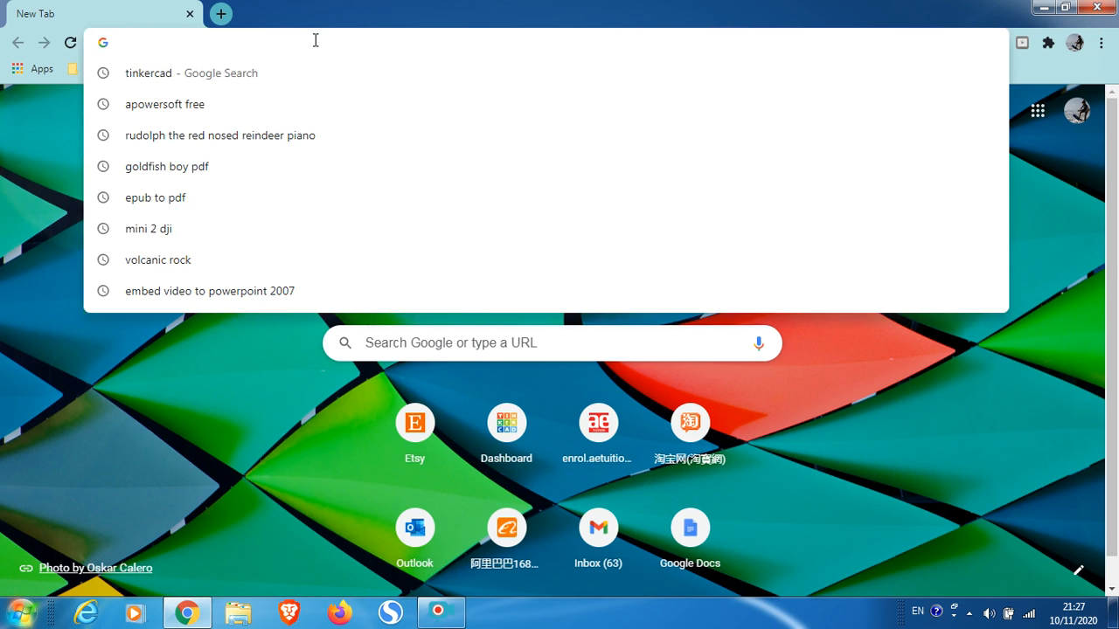
text(tinkercad)
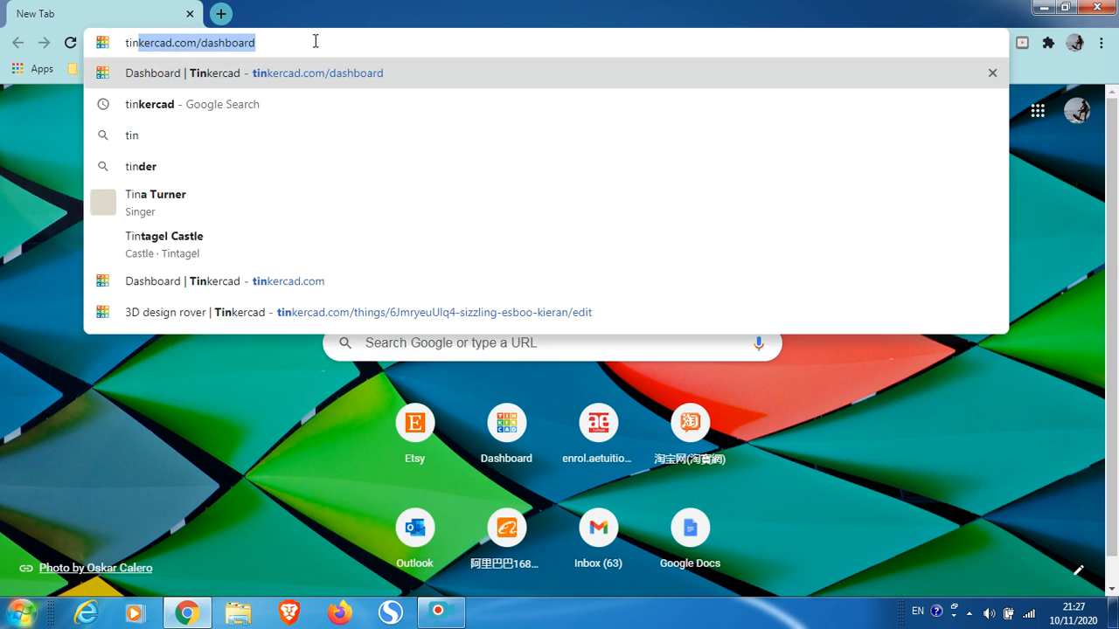
key(Delete)
key(Return)
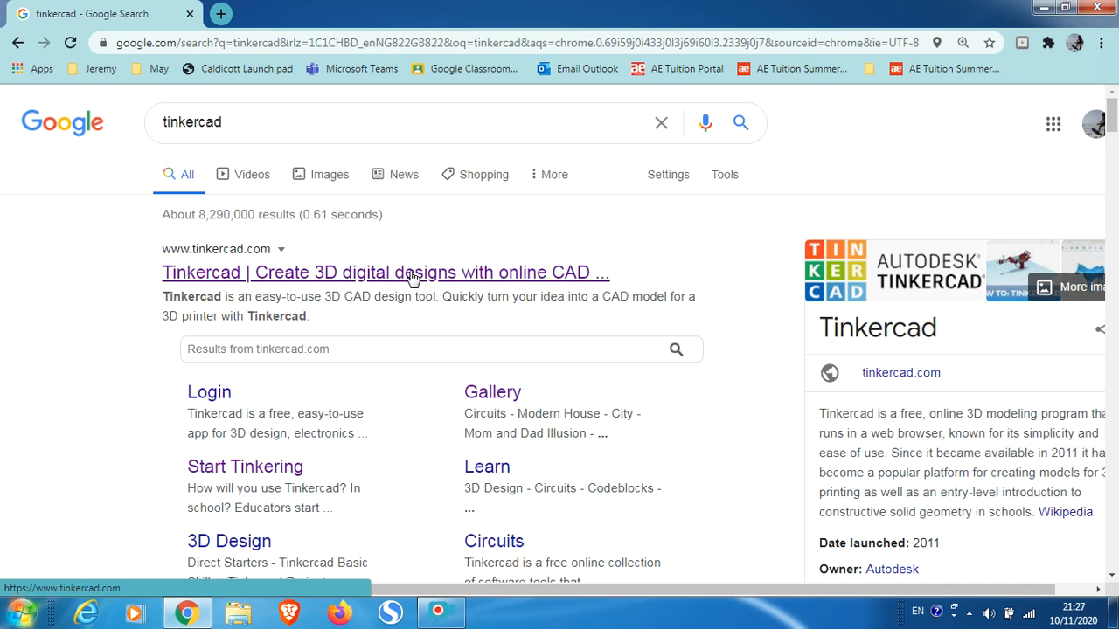
click(412, 274)
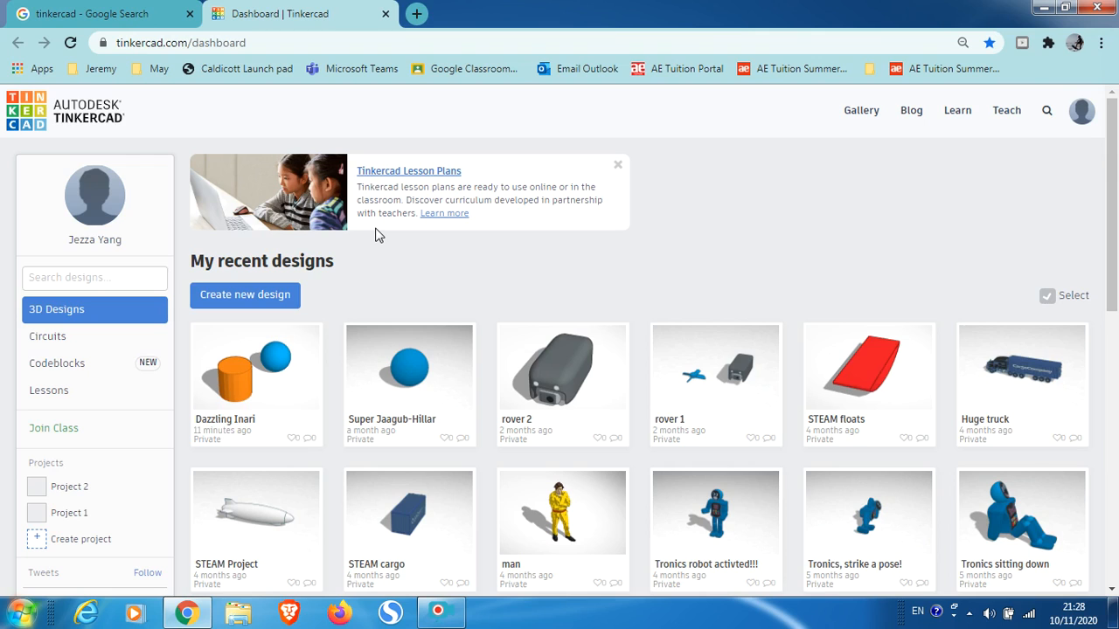
Step: Create a new 3D design from the Tinkercad dashboard
click(272, 301)
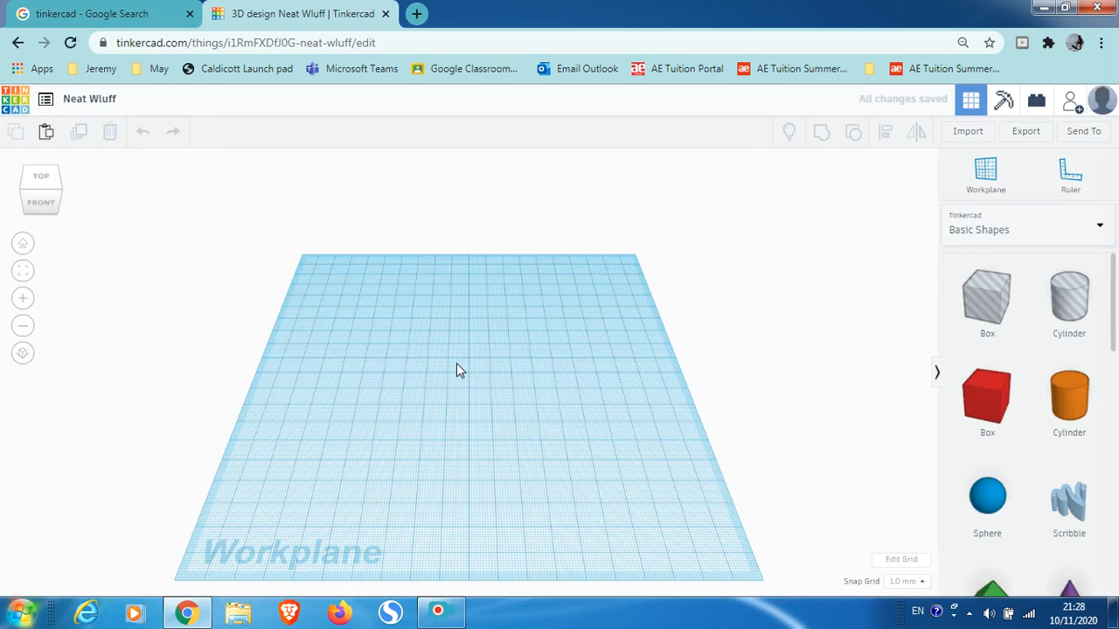
Step: Reset to the Home view and place a red box in the middle of the workplane
drag(515, 462, 369, 287)
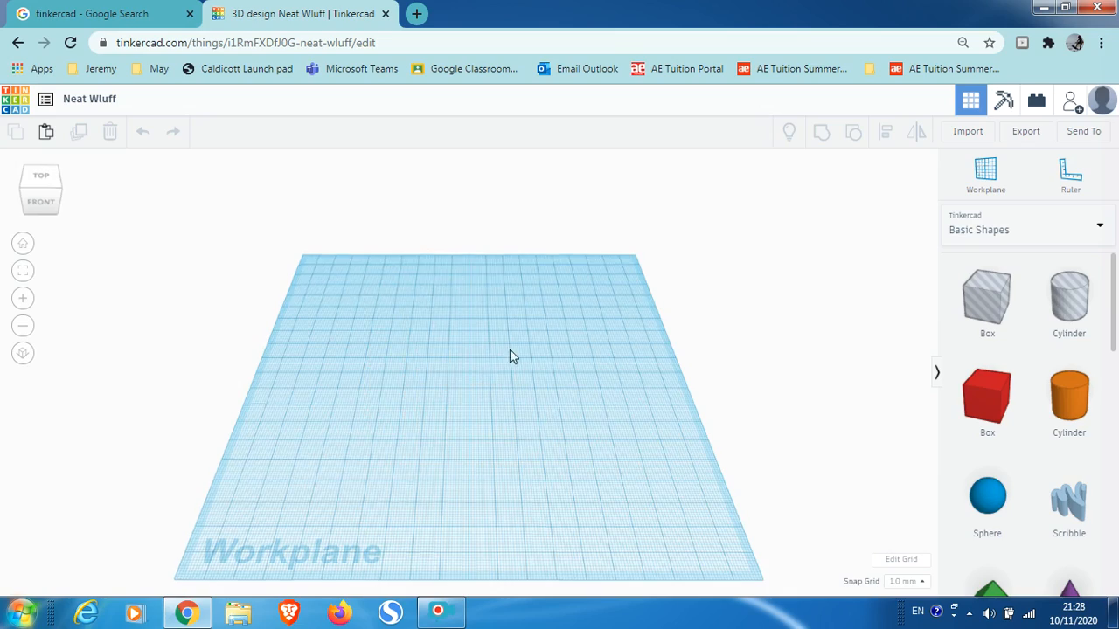
right_drag(512, 355, 549, 328)
click(23, 244)
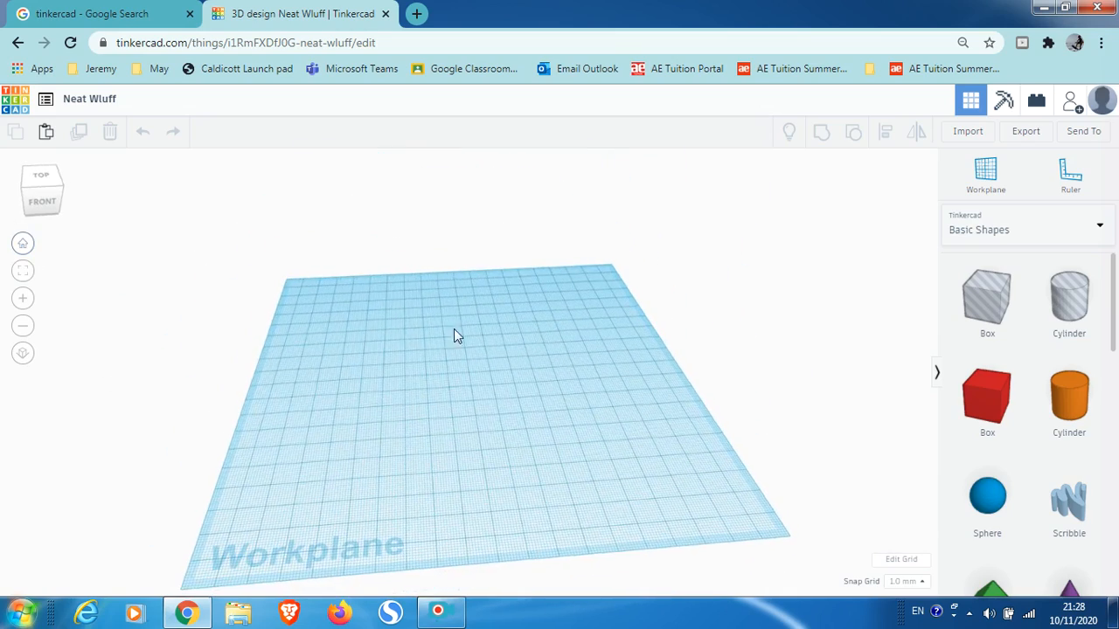
scroll(1029, 404, down, 8)
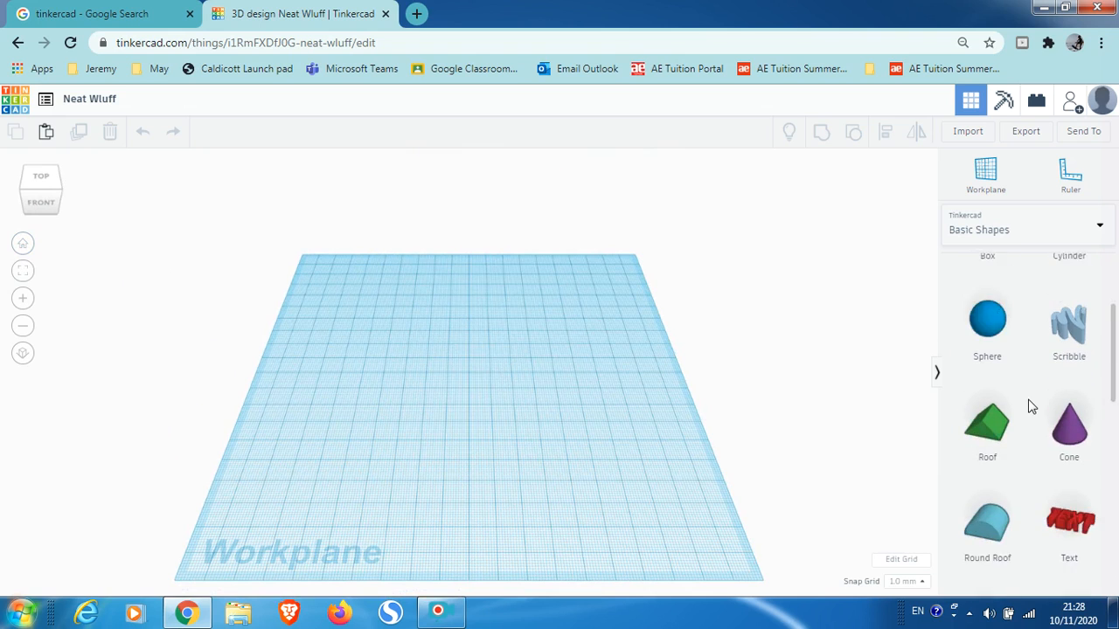
scroll(1028, 404, up, 8)
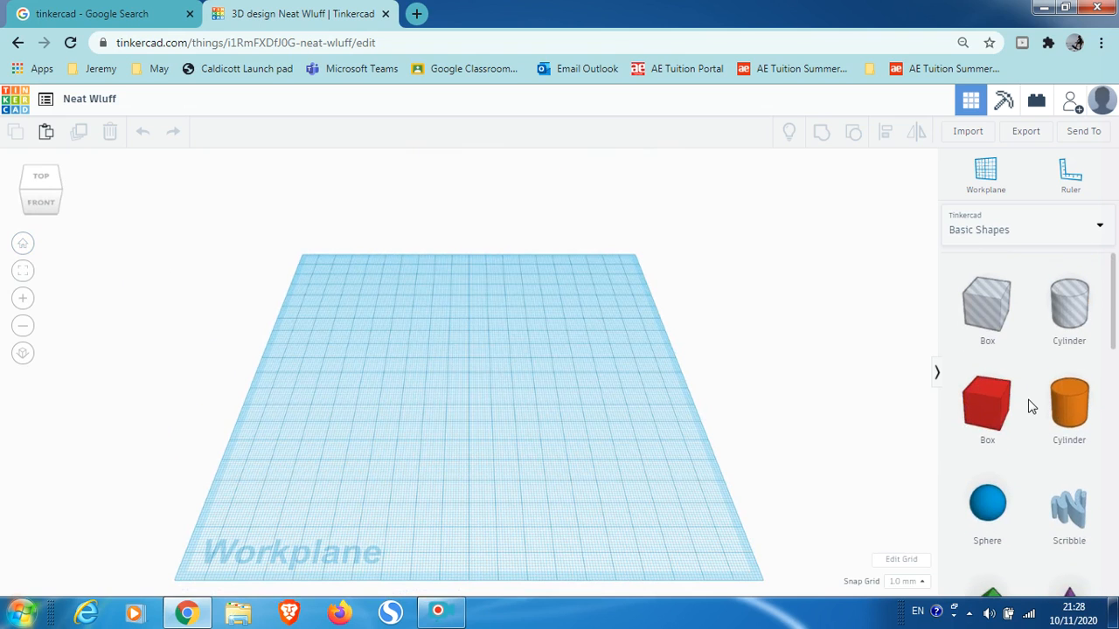
drag(879, 426, 444, 374)
Step: Add an orange cylinder, a blue sphere and a purple cone beside the red box
click(543, 522)
right_drag(540, 516, 630, 489)
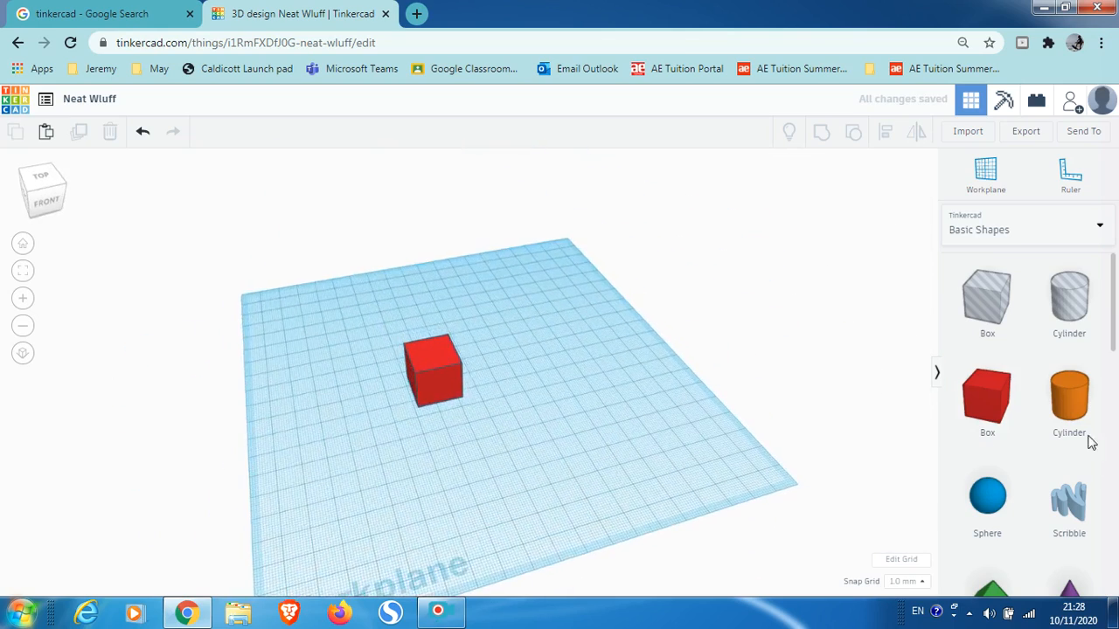
drag(1074, 406, 496, 349)
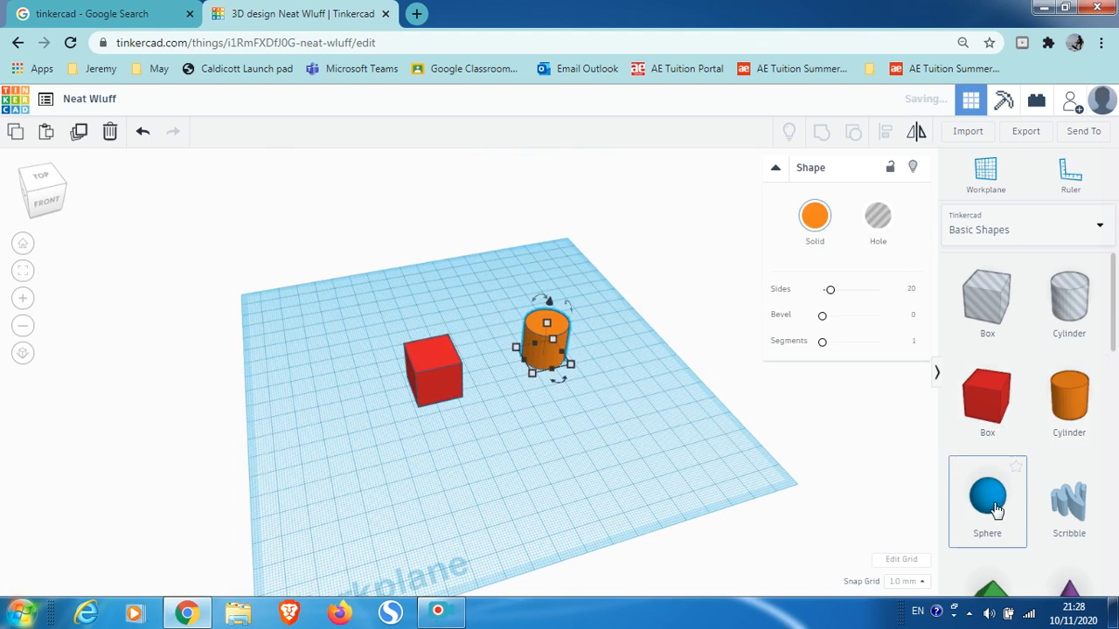
drag(987, 498, 540, 430)
scroll(1045, 496, down, 2)
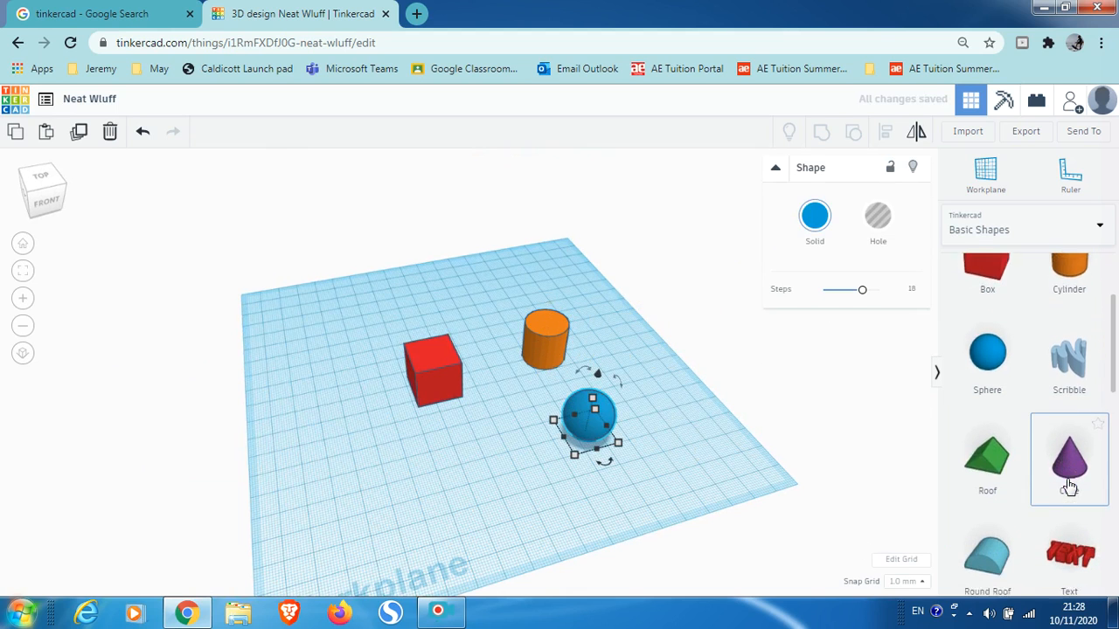
click(1067, 471)
drag(1069, 429, 485, 453)
Step: Select all four shapes and delete them, leaving the workplane empty
right_drag(598, 516, 524, 419)
drag(352, 299, 696, 442)
key(Delete)
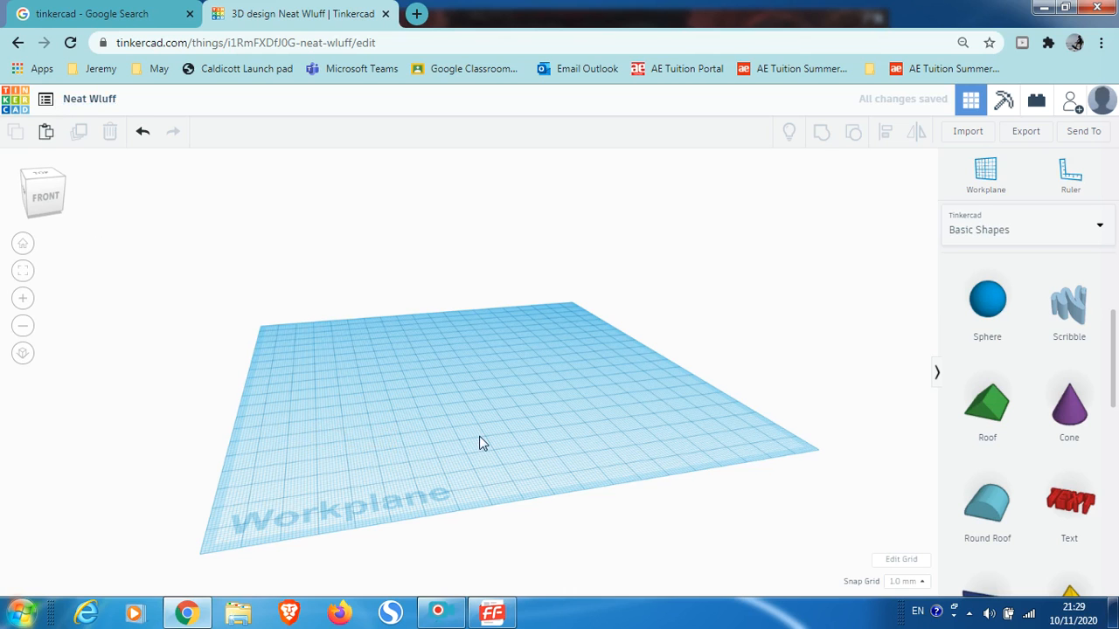
right_drag(479, 437, 418, 483)
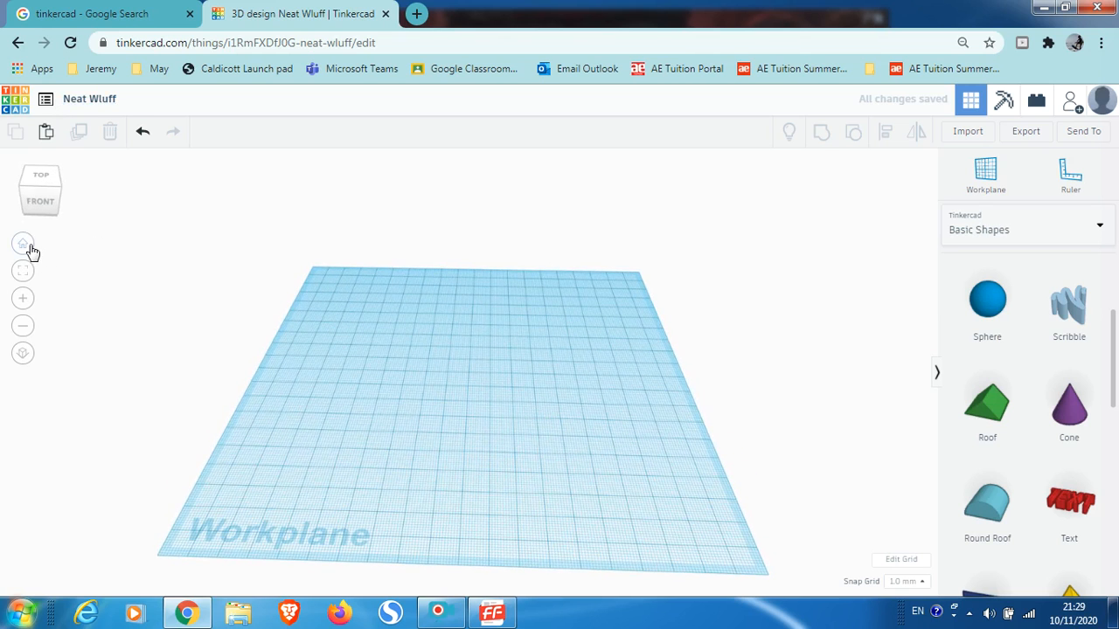
click(24, 245)
scroll(983, 306, up, 3)
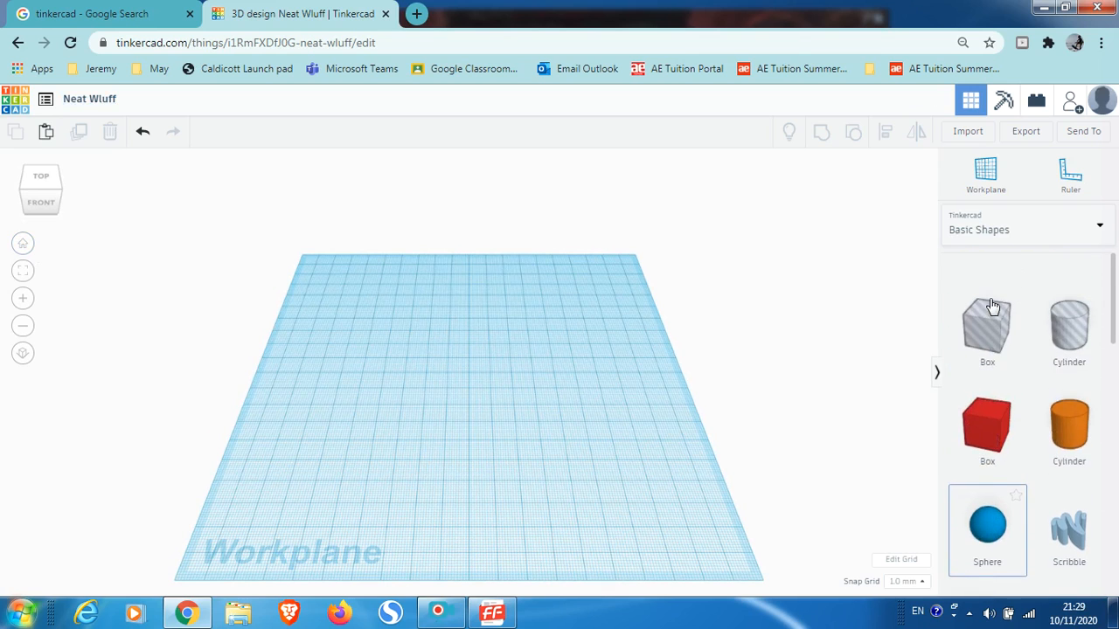
scroll(991, 437, down, 1)
drag(991, 424, 445, 400)
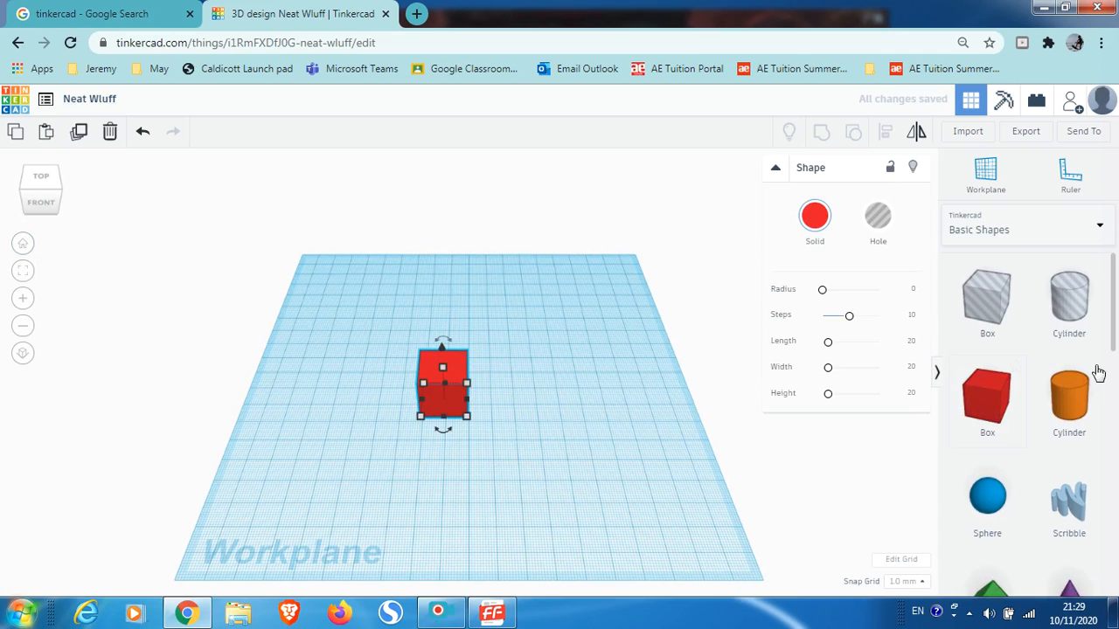
drag(1084, 397, 443, 391)
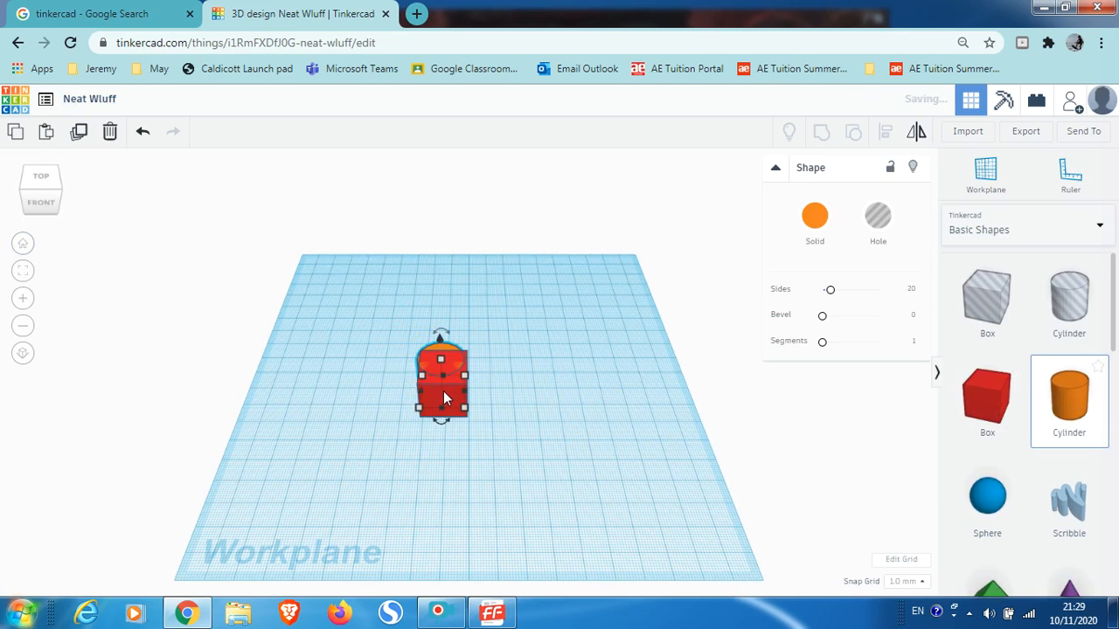
click(341, 370)
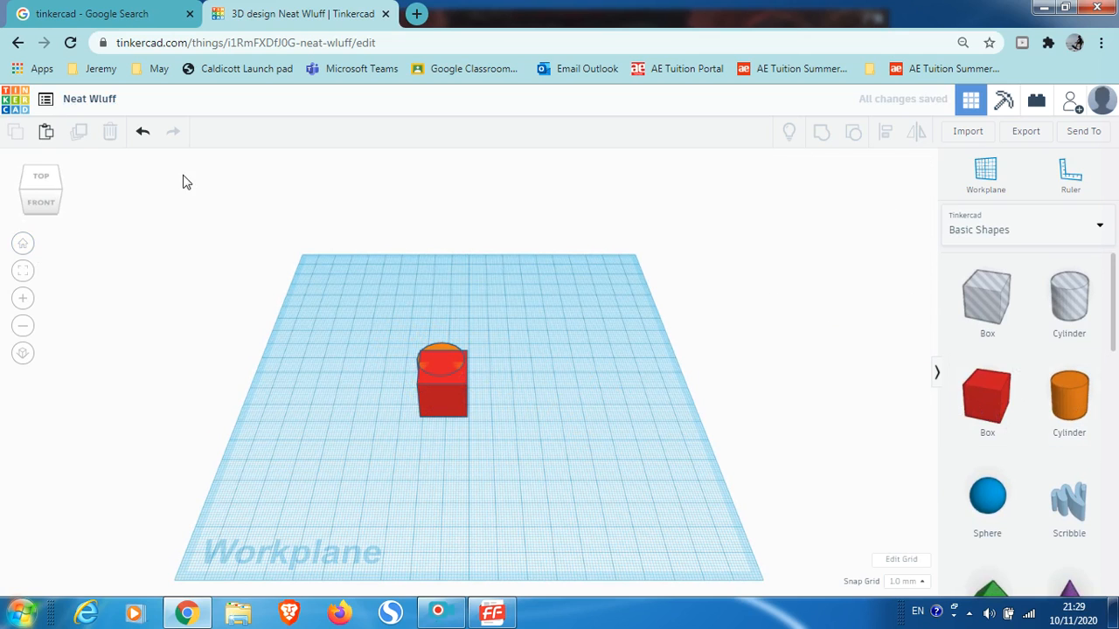
drag(376, 312, 533, 428)
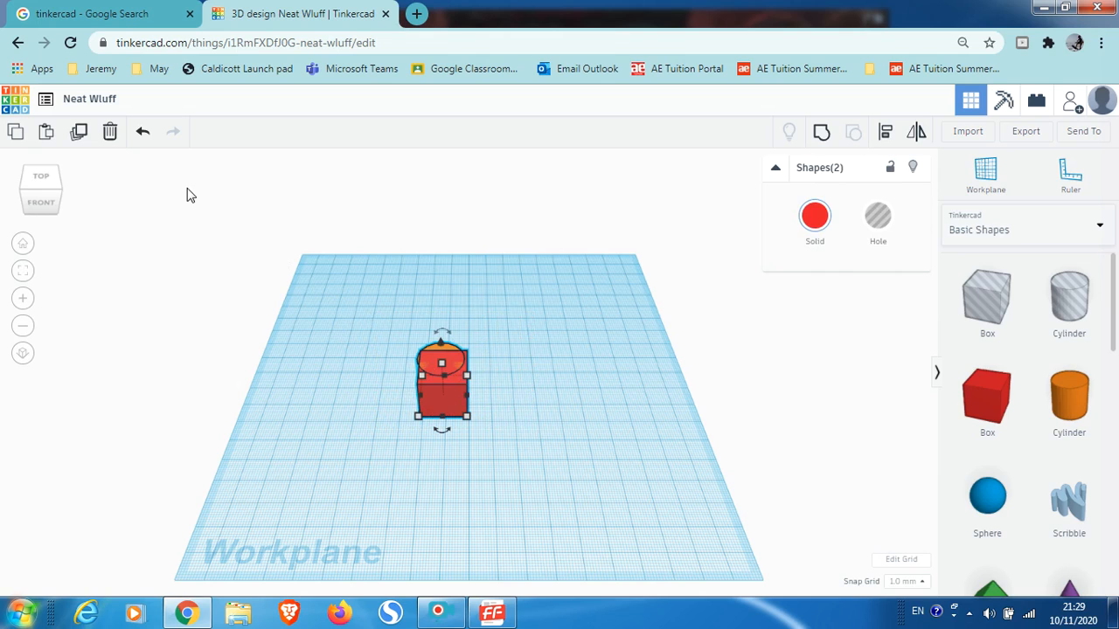
click(109, 133)
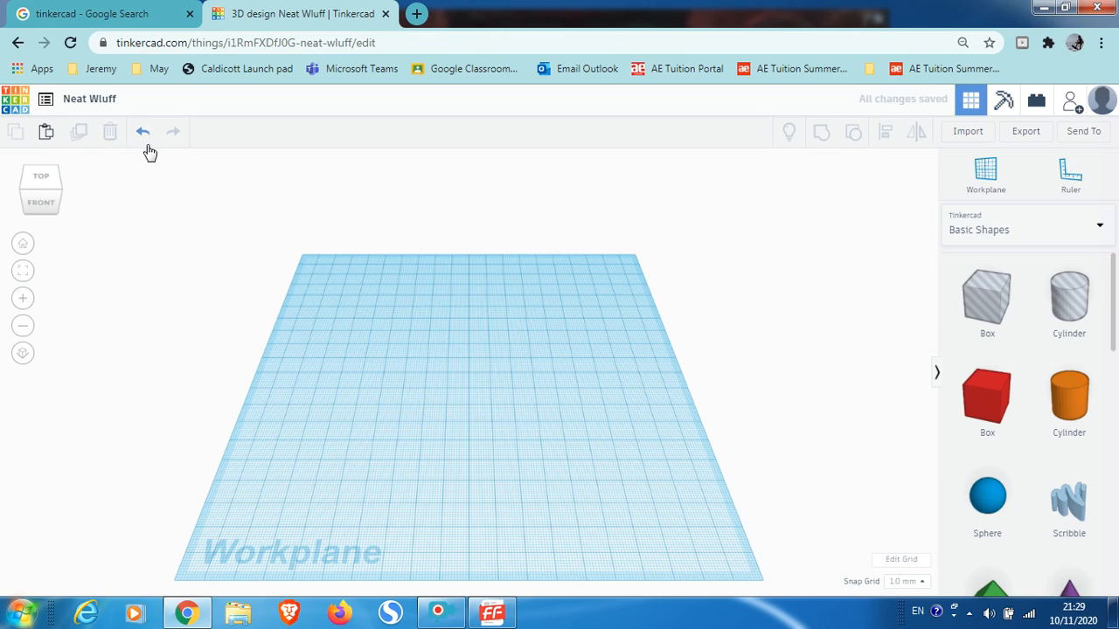
click(145, 138)
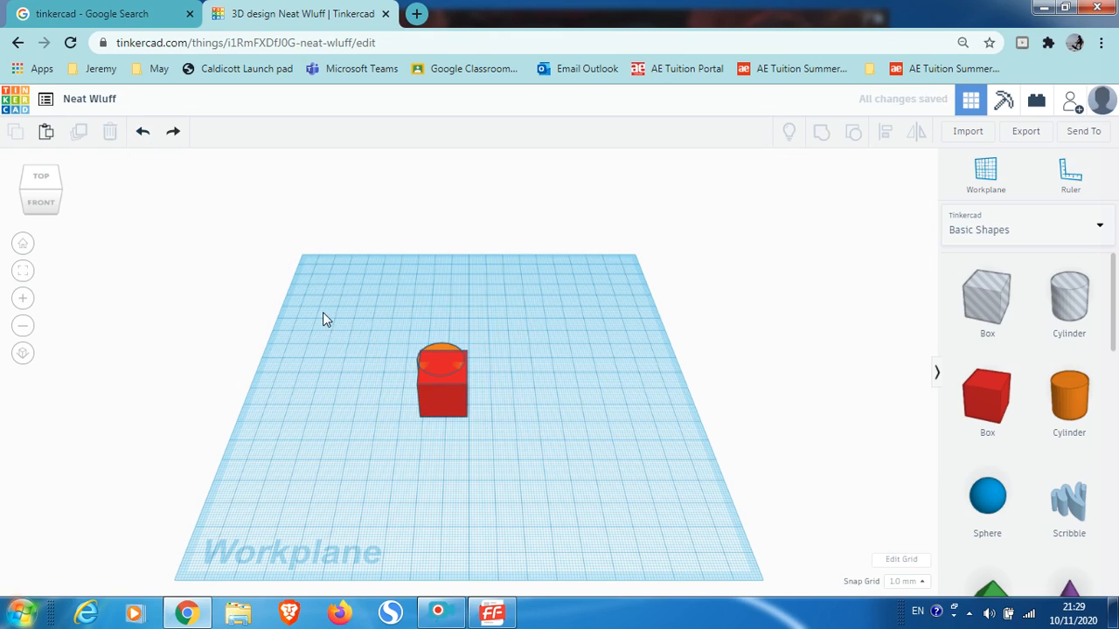
drag(370, 315, 577, 479)
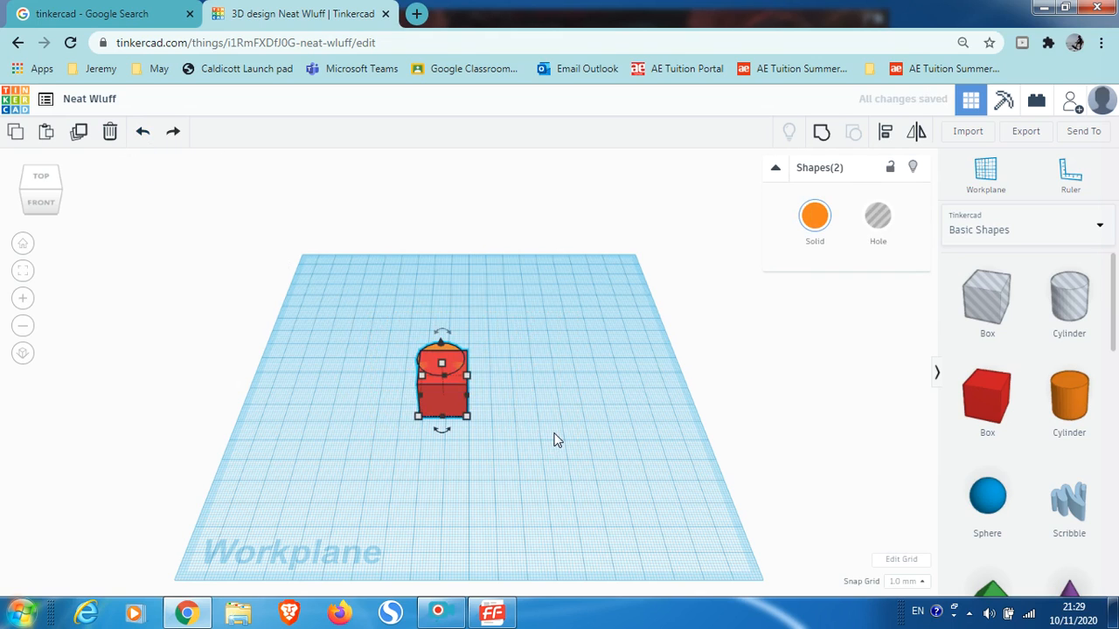
key(Delete)
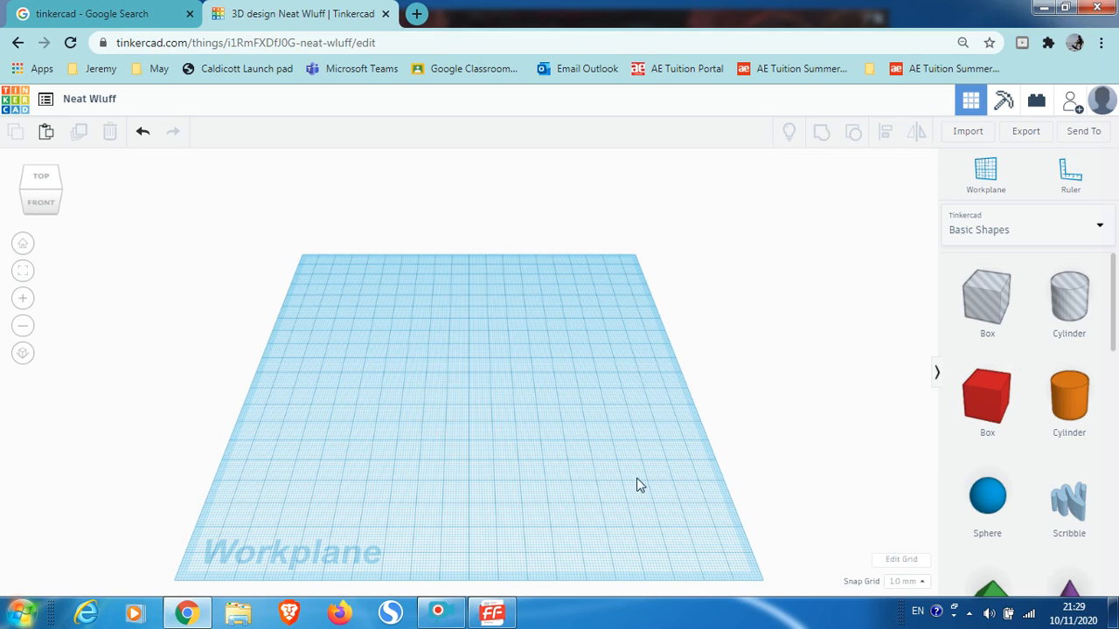
right_drag(661, 510, 612, 298)
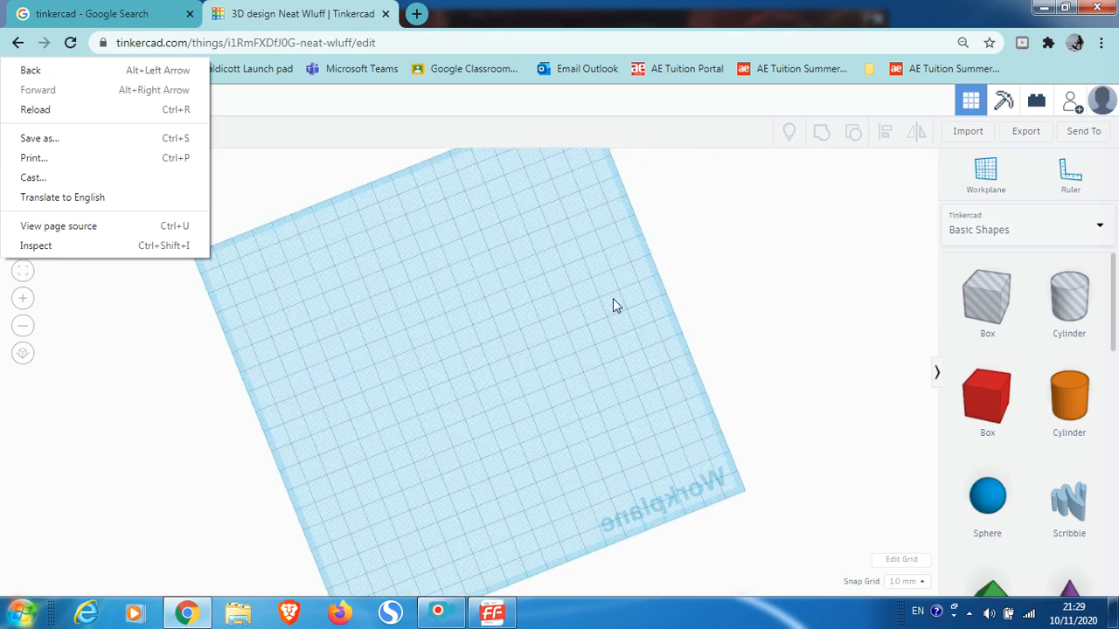
click(183, 350)
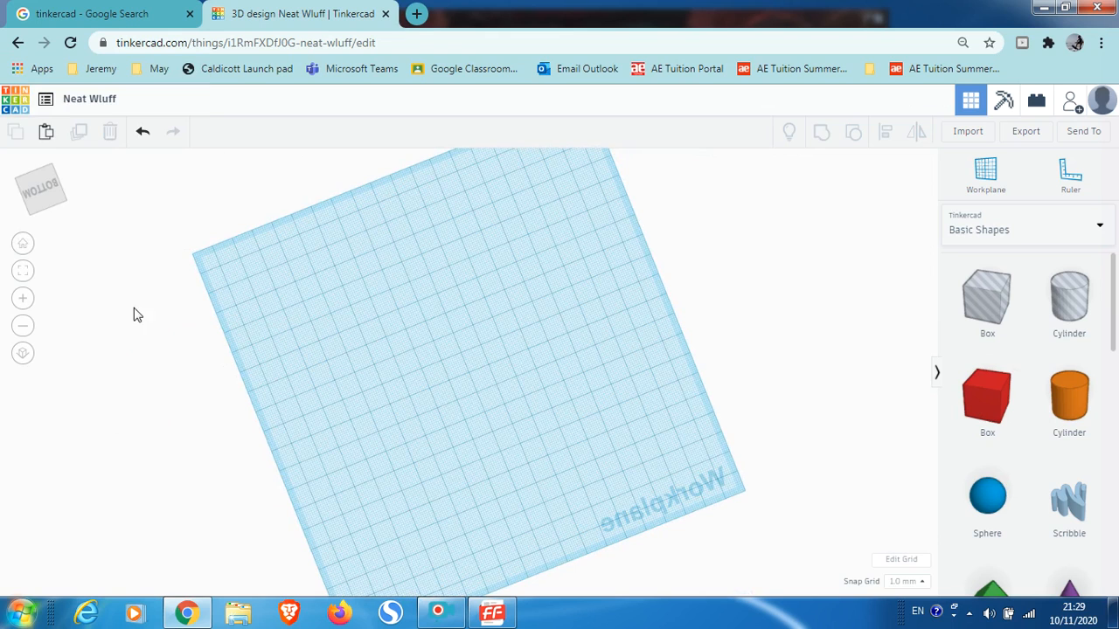
click(24, 245)
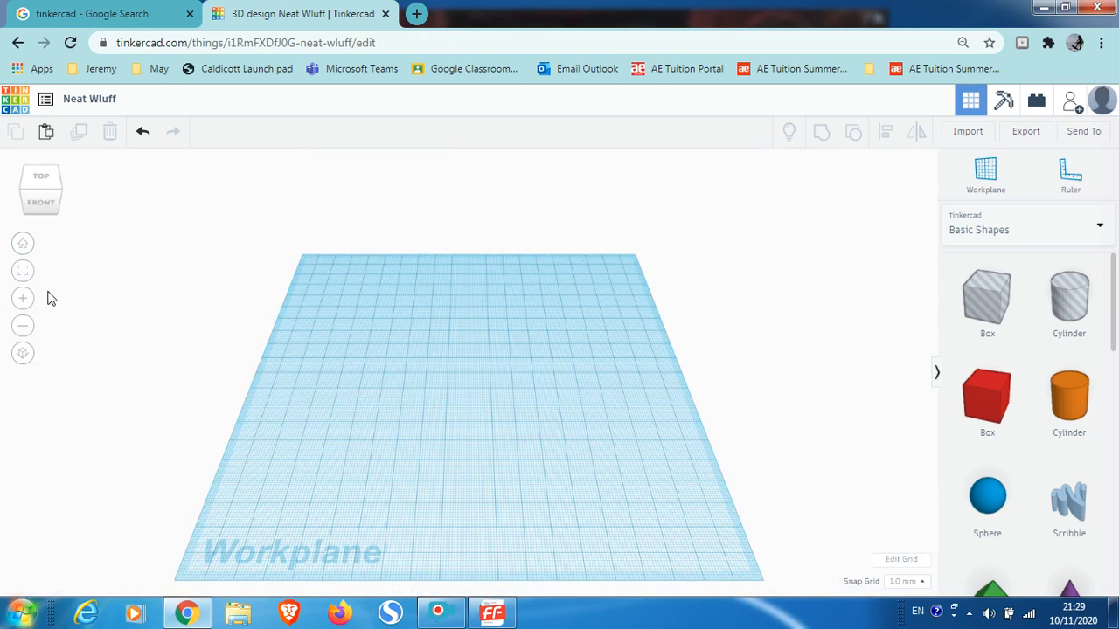
click(22, 305)
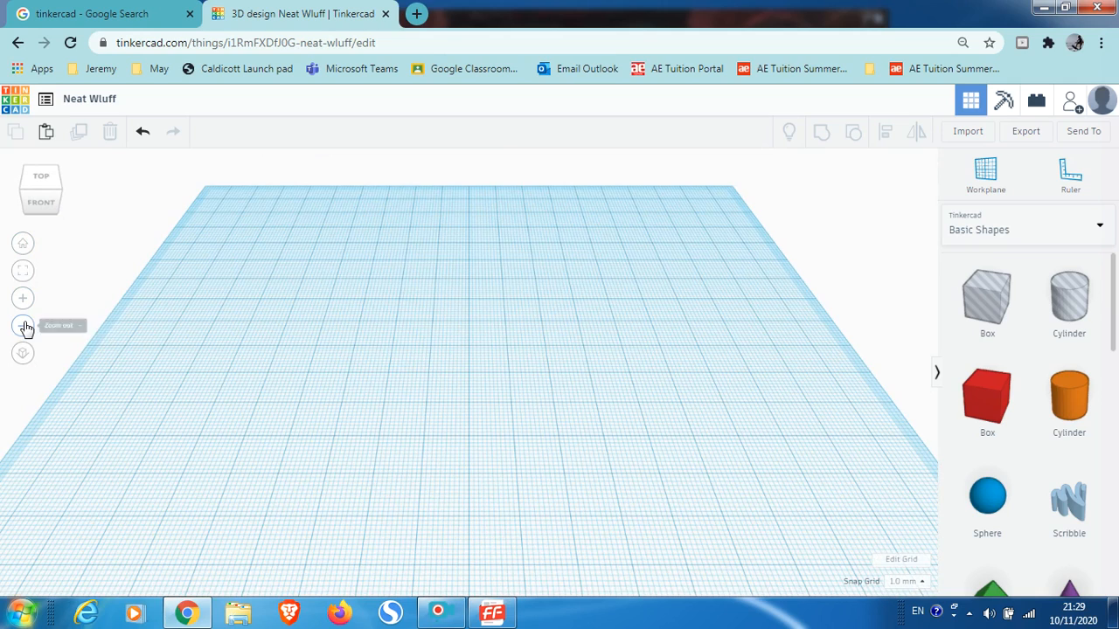
click(23, 326)
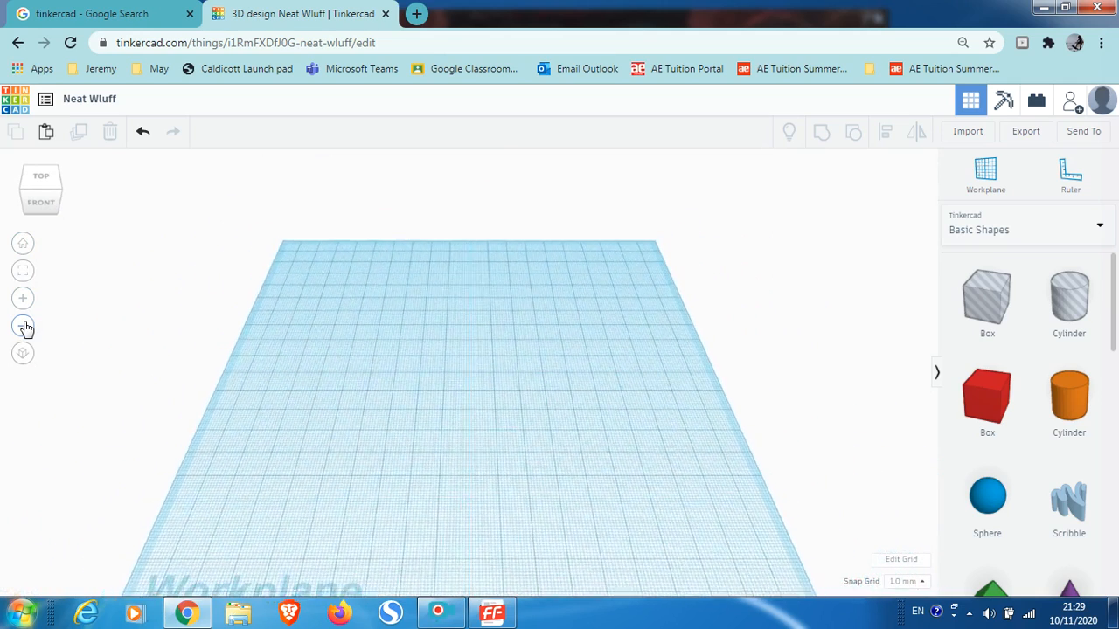
click(26, 253)
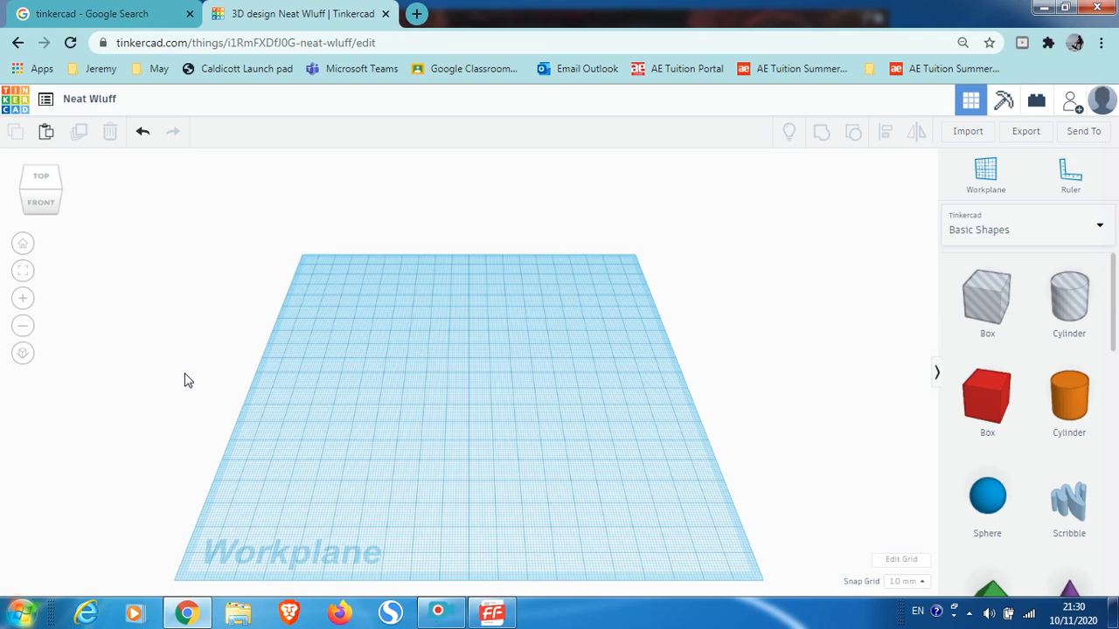
scroll(185, 373, up, 3)
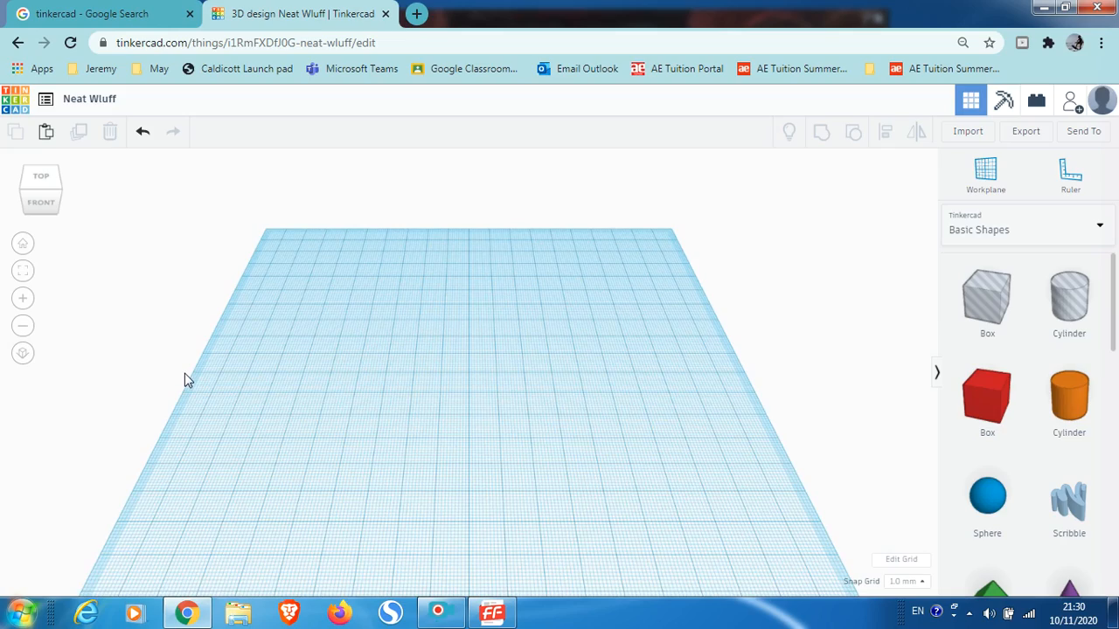
scroll(304, 398, down, 4)
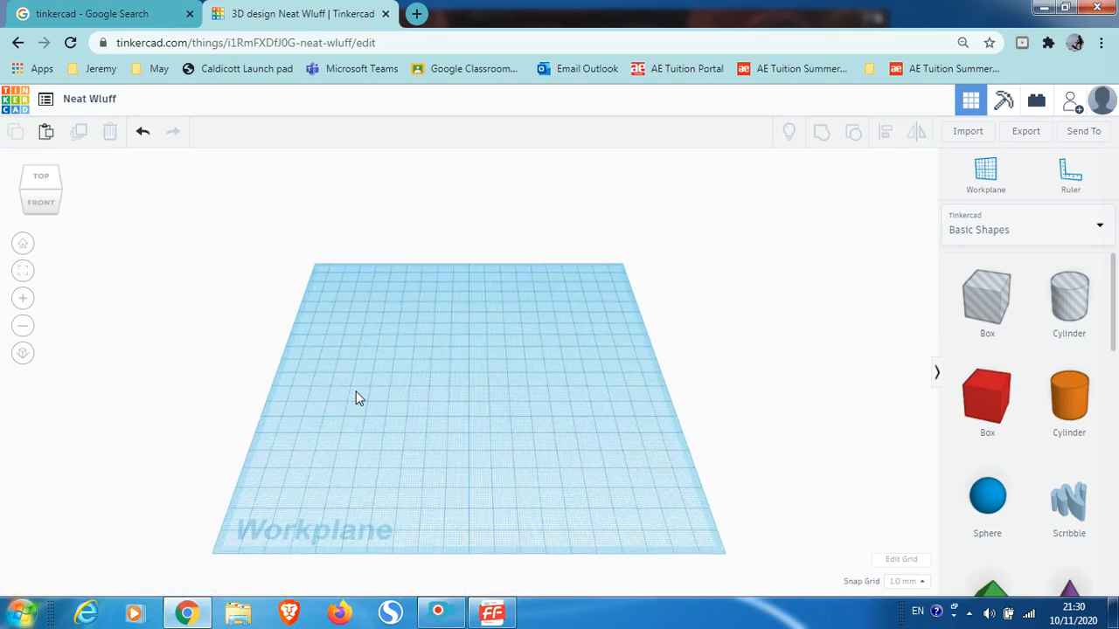
scroll(356, 393, up, 8)
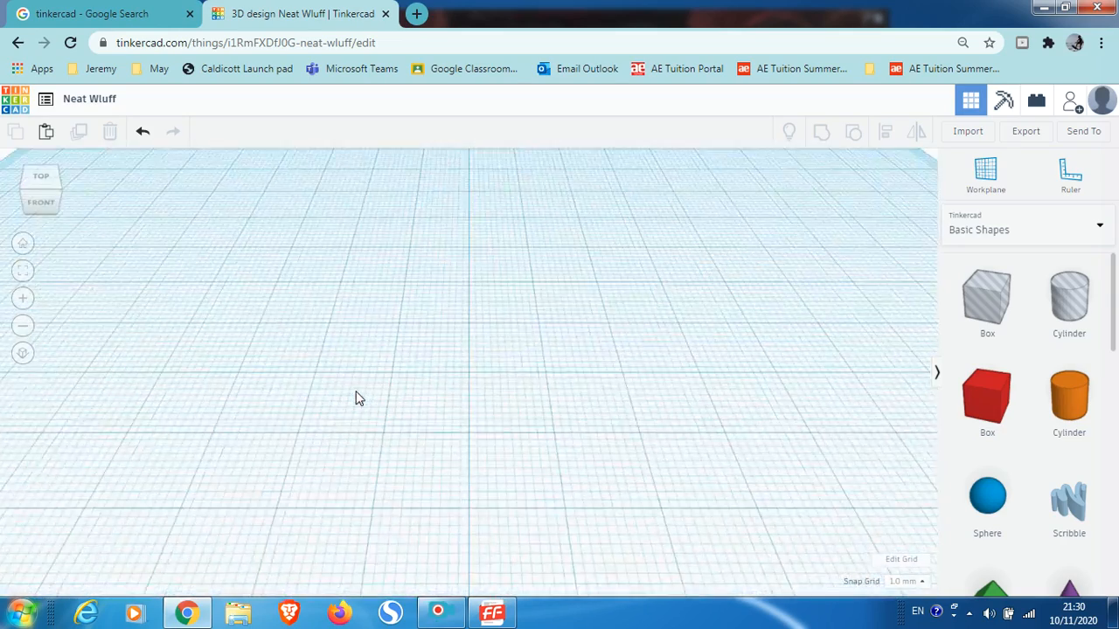
scroll(356, 398, down, 2)
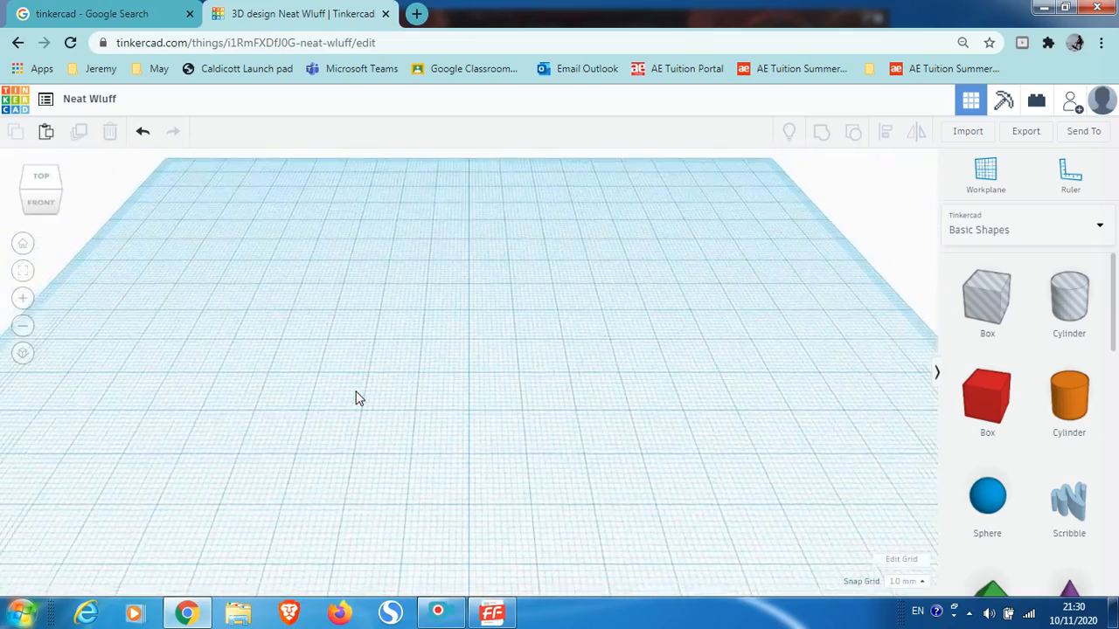
scroll(356, 399, down, 3)
click(25, 254)
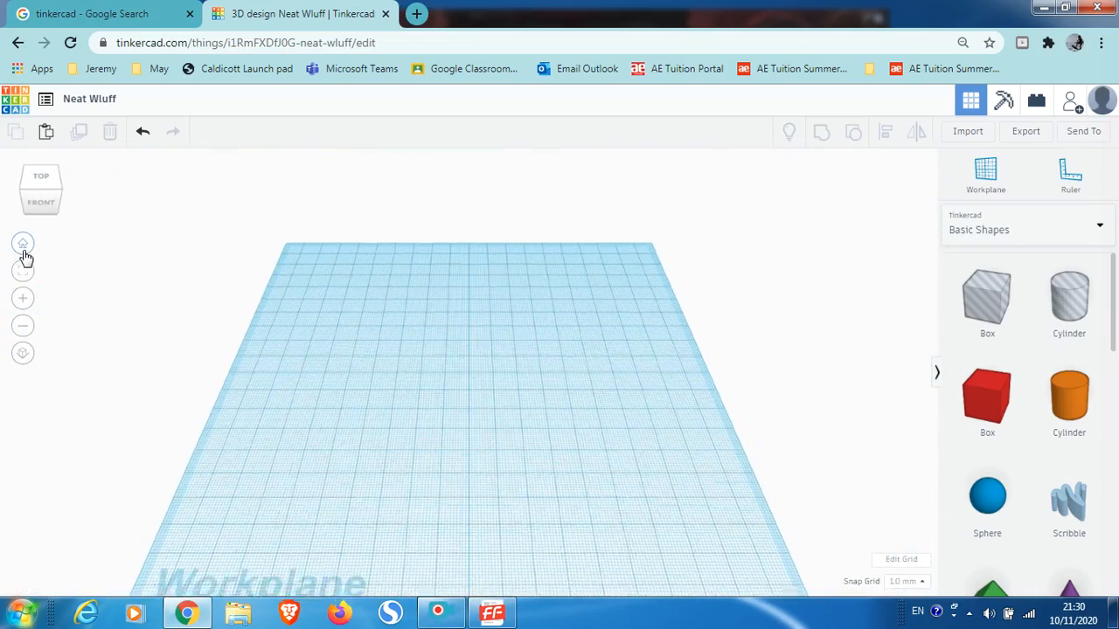
Step: Place a box hole and a solid red box beside it on the workplane
scroll(979, 352, down, 1)
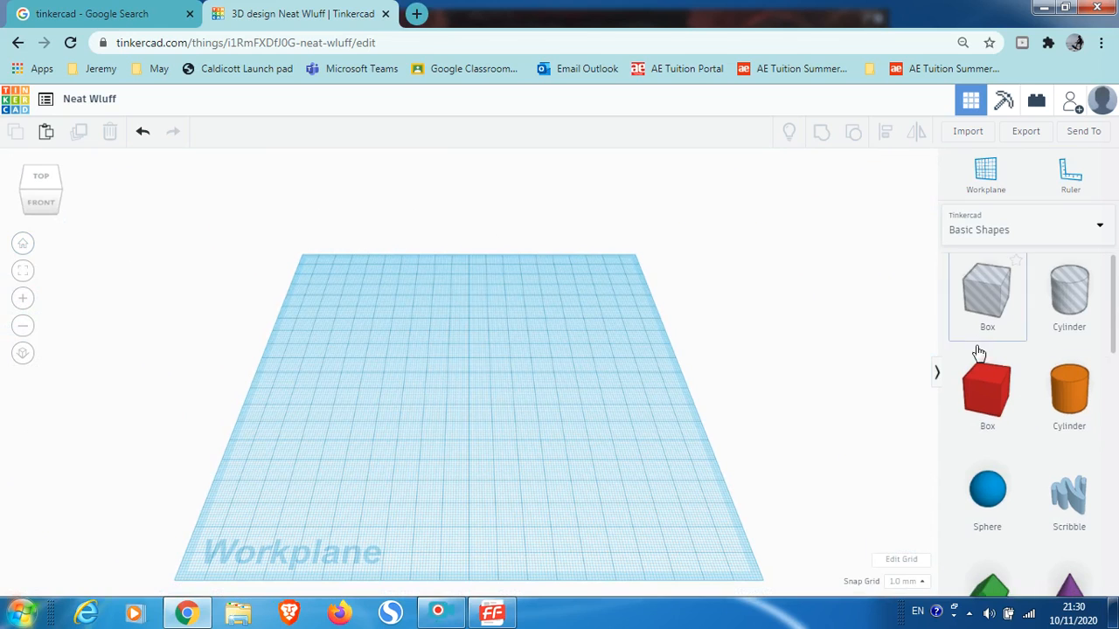
scroll(977, 350, down, 2)
scroll(977, 350, up, 3)
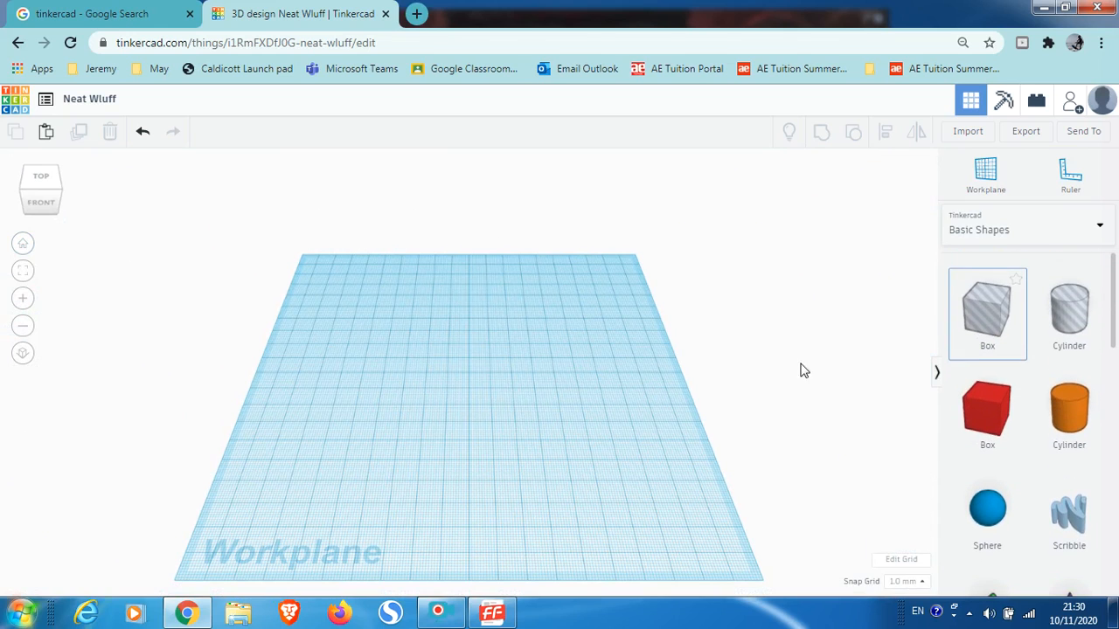
click(472, 379)
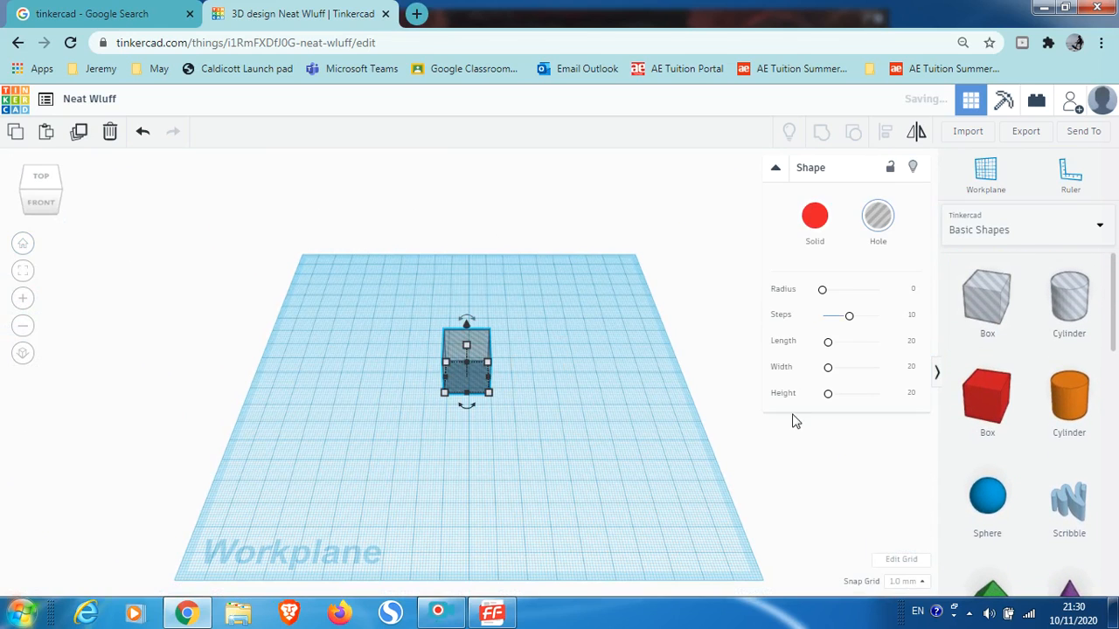
click(988, 405)
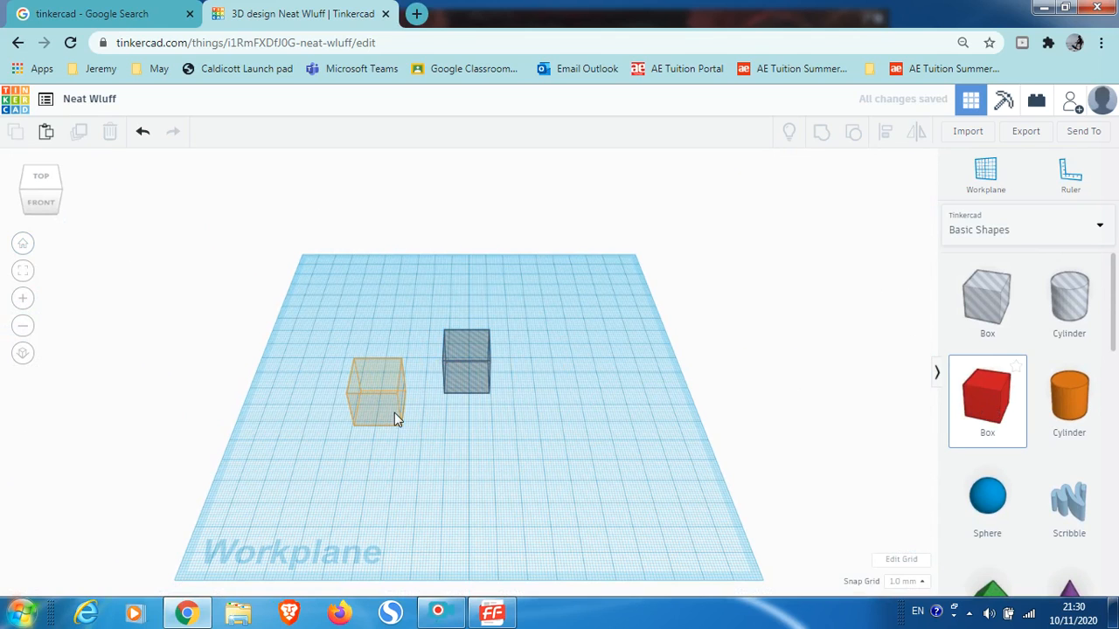
click(384, 409)
Step: Widen the red box to 47 mm, make it taller, and move it over the hole
drag(407, 408, 446, 420)
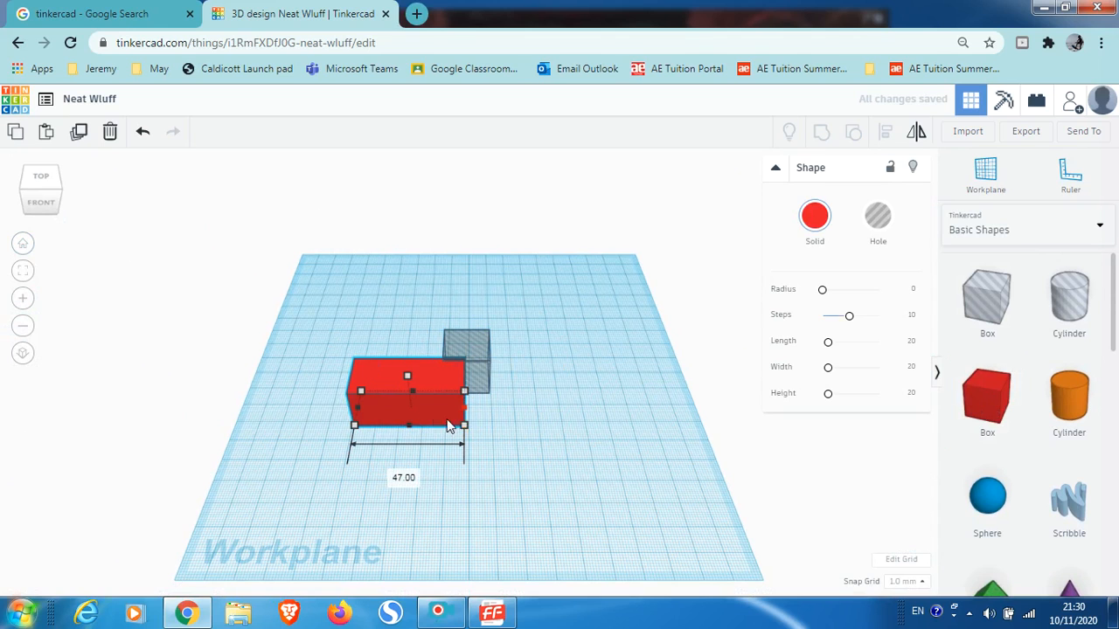
mouse_move(400, 367)
mouse_down()
mouse_move(422, 332)
mouse_move(412, 302)
mouse_move(502, 295)
mouse_move(402, 347)
mouse_up()
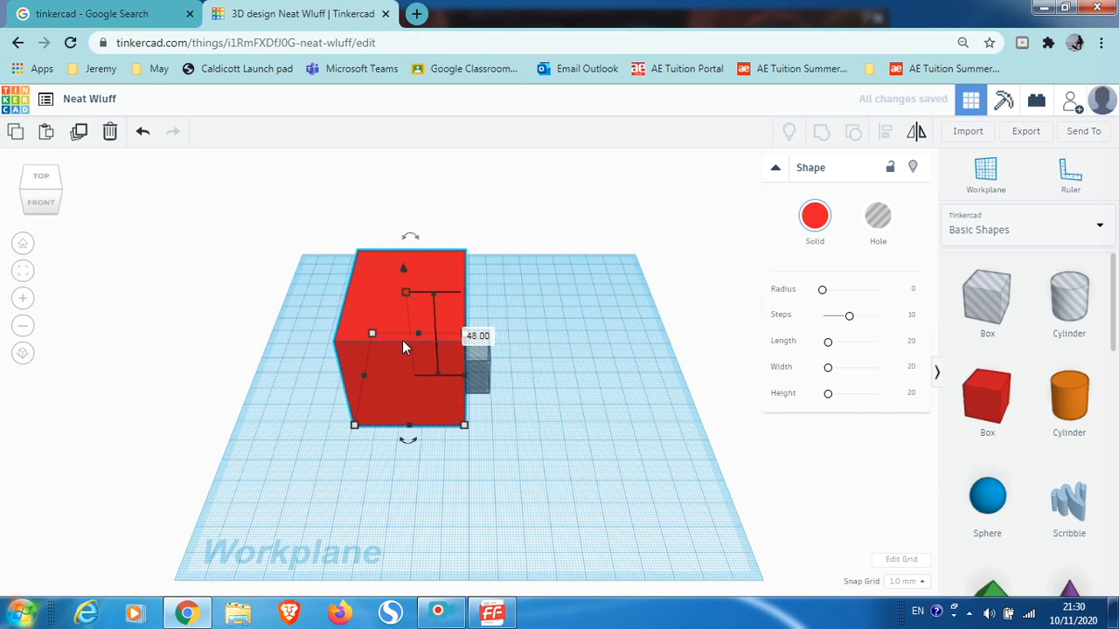
click(505, 455)
drag(404, 386, 466, 342)
click(351, 347)
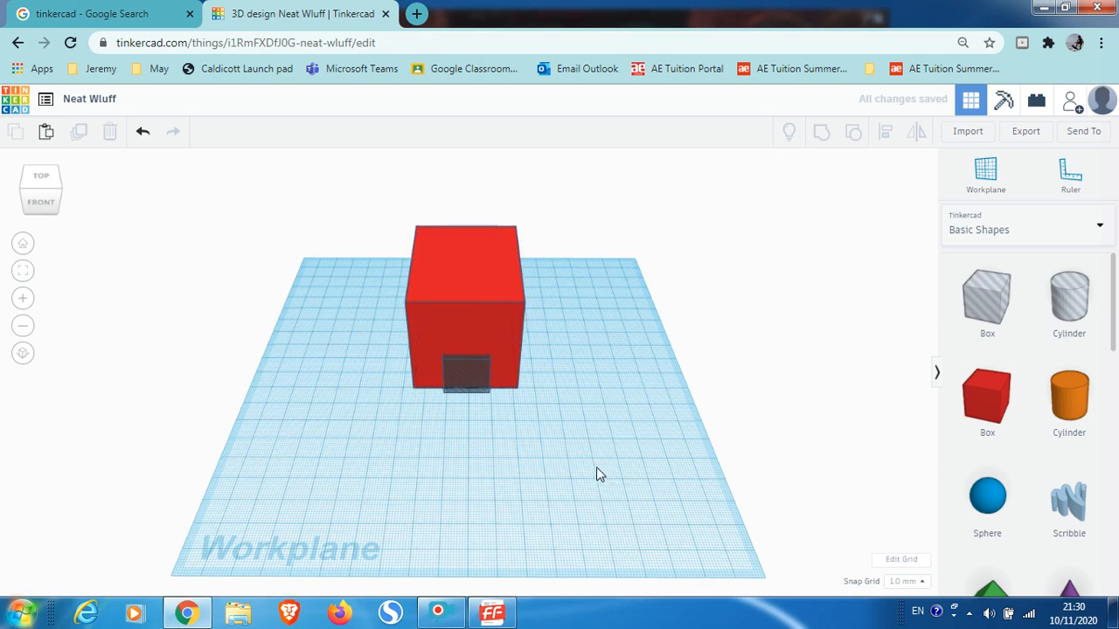
right_drag(597, 469, 484, 402)
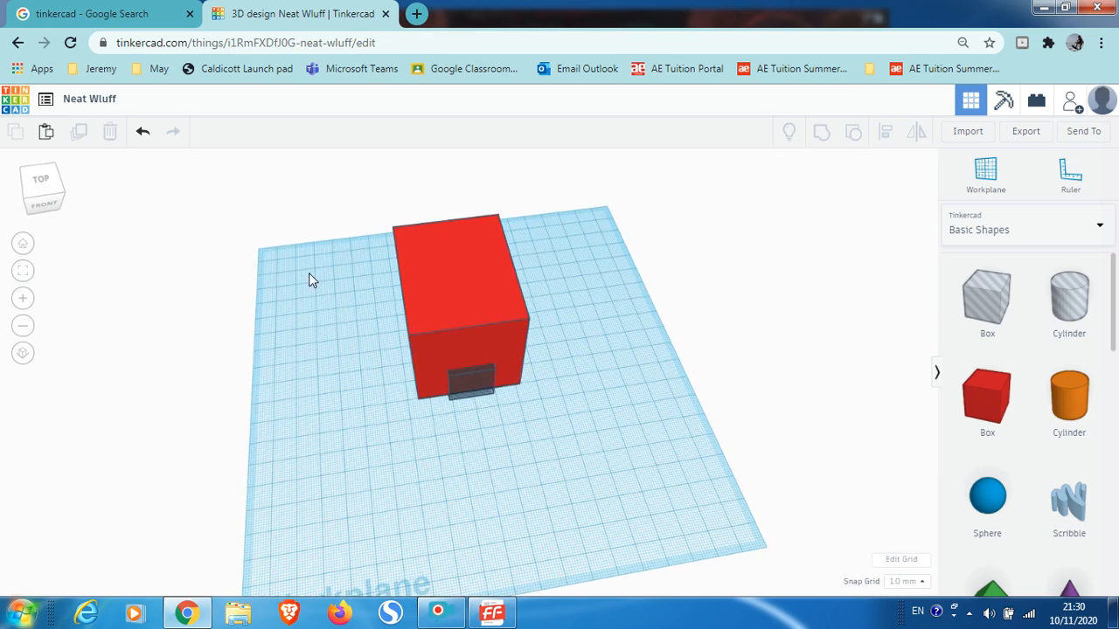
drag(416, 280, 666, 457)
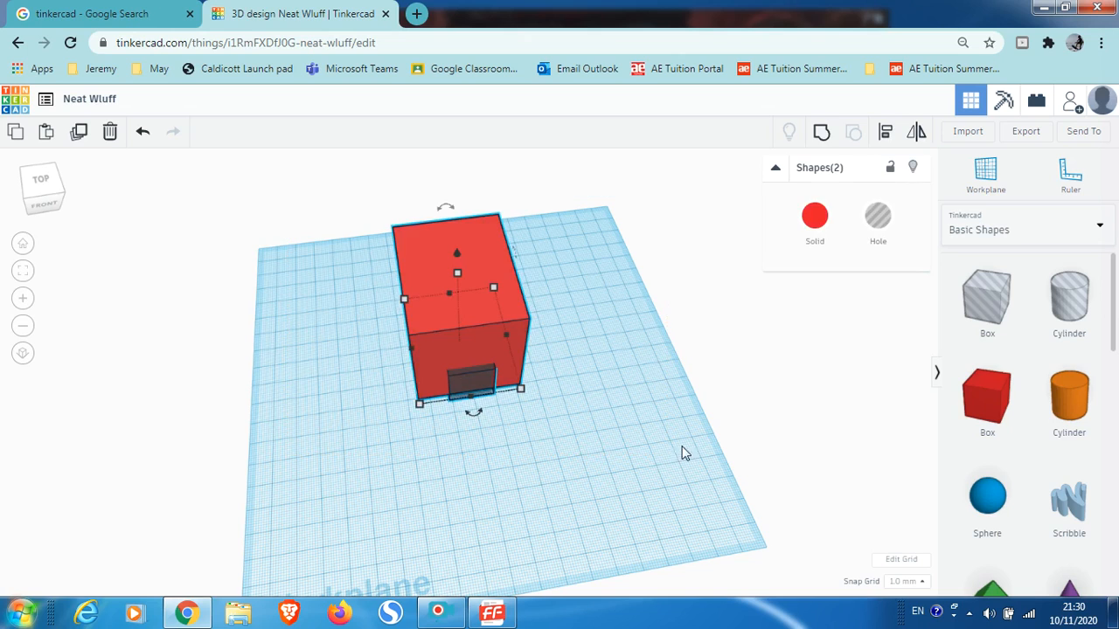
Step: Group the red box with the hole to cut a doorway, then inspect and select the result
click(822, 133)
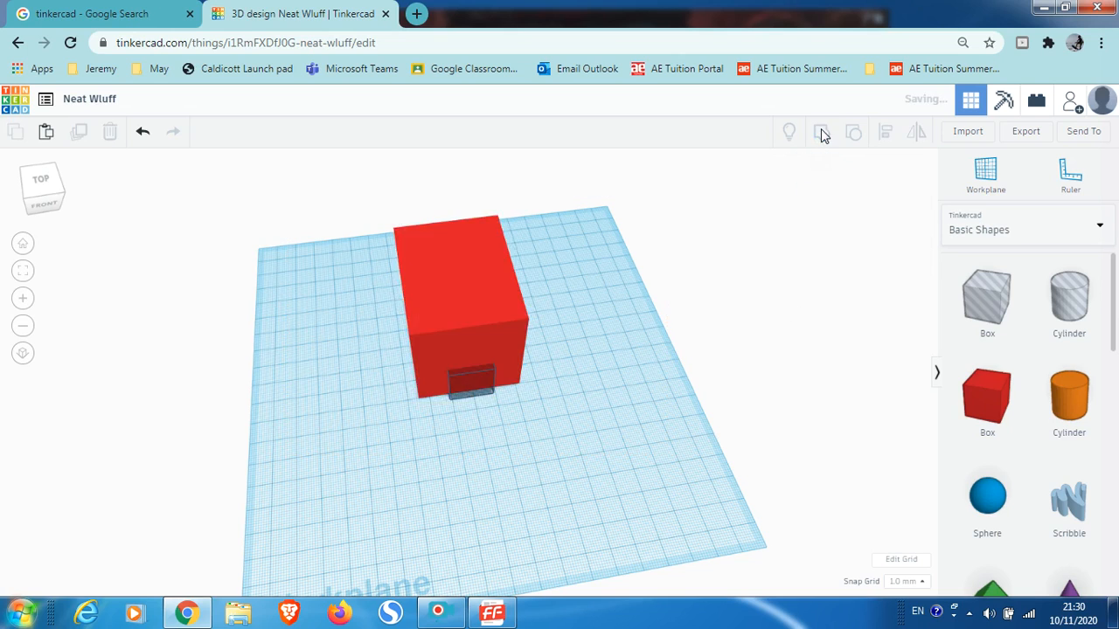
click(617, 433)
right_drag(627, 484, 599, 495)
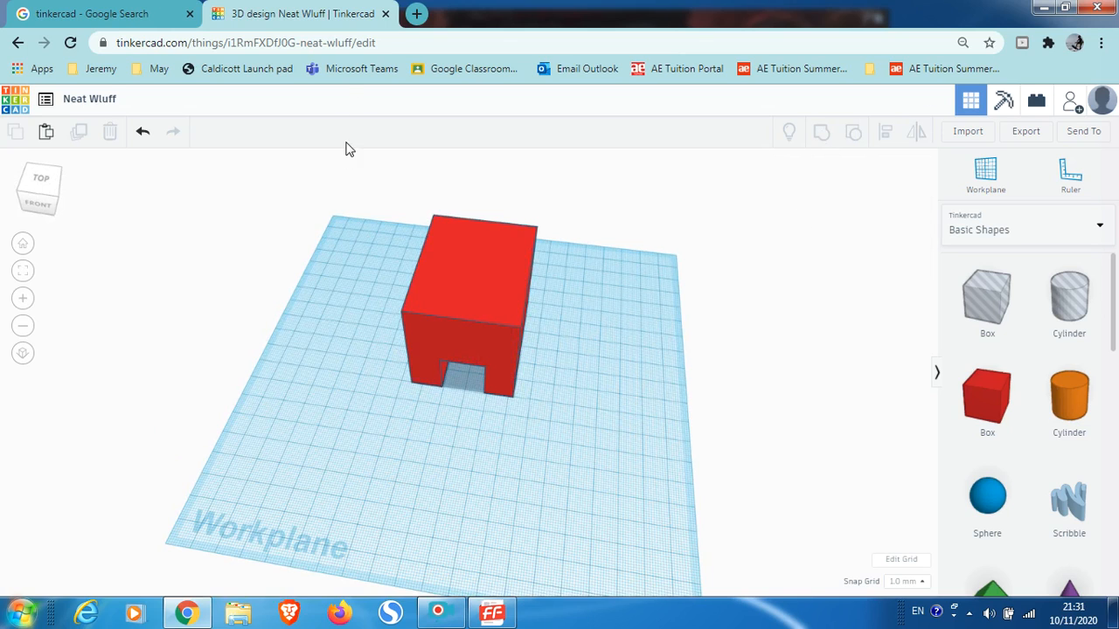
click(495, 260)
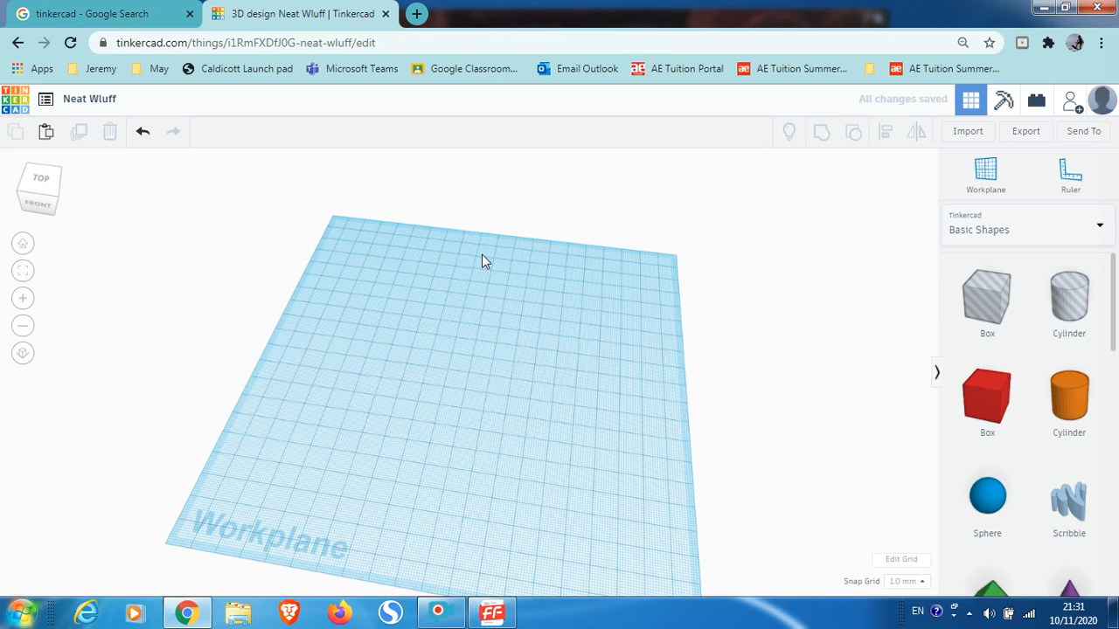
click(22, 243)
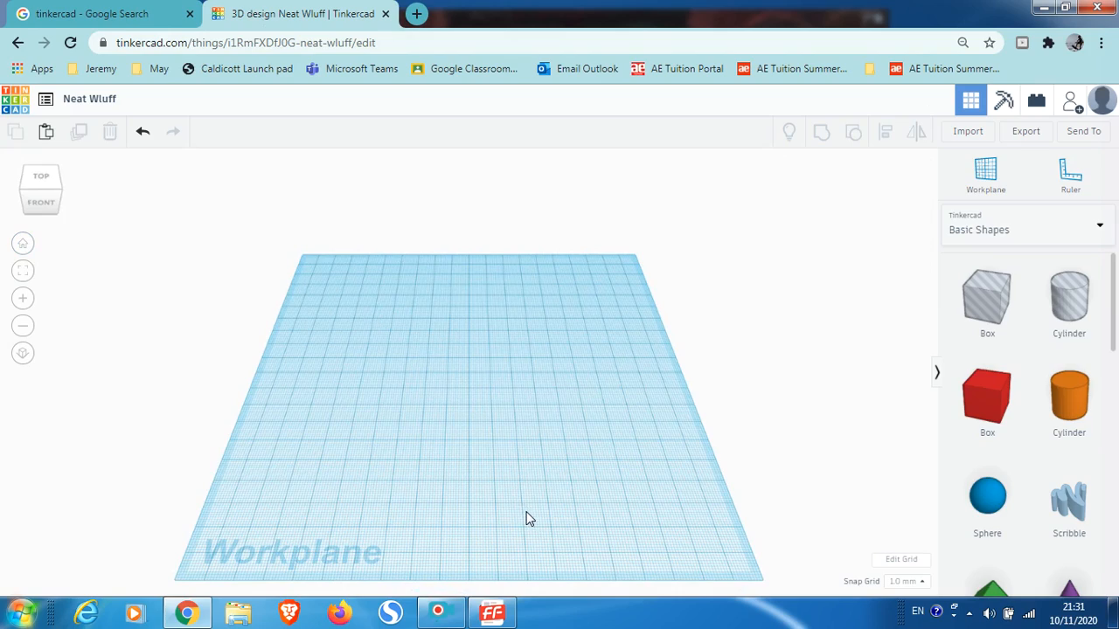
right_drag(527, 518, 83, 237)
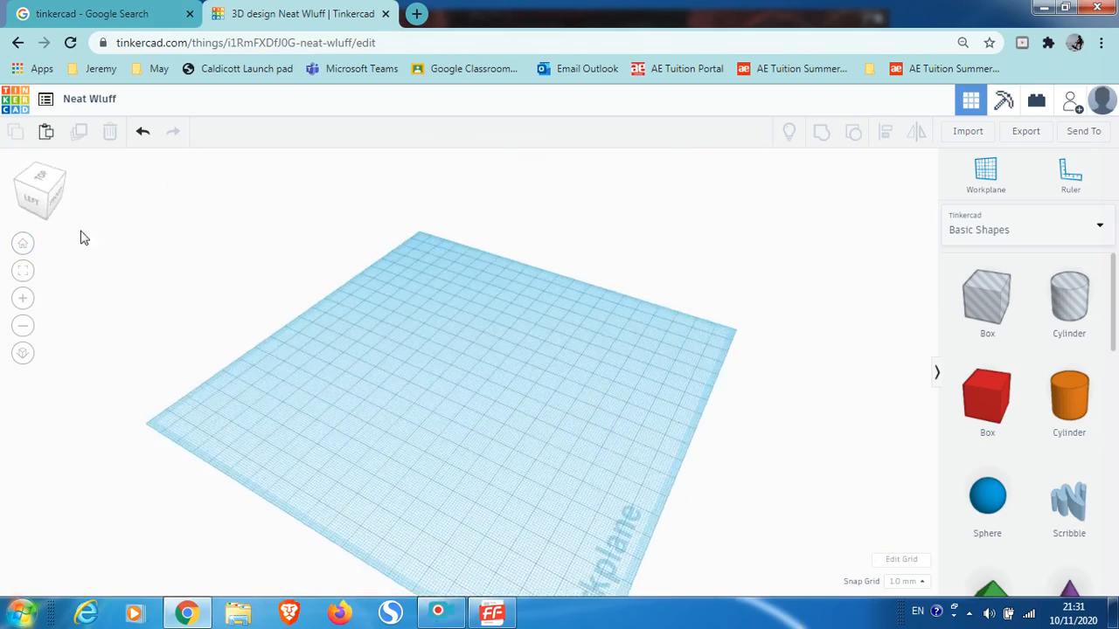
click(22, 244)
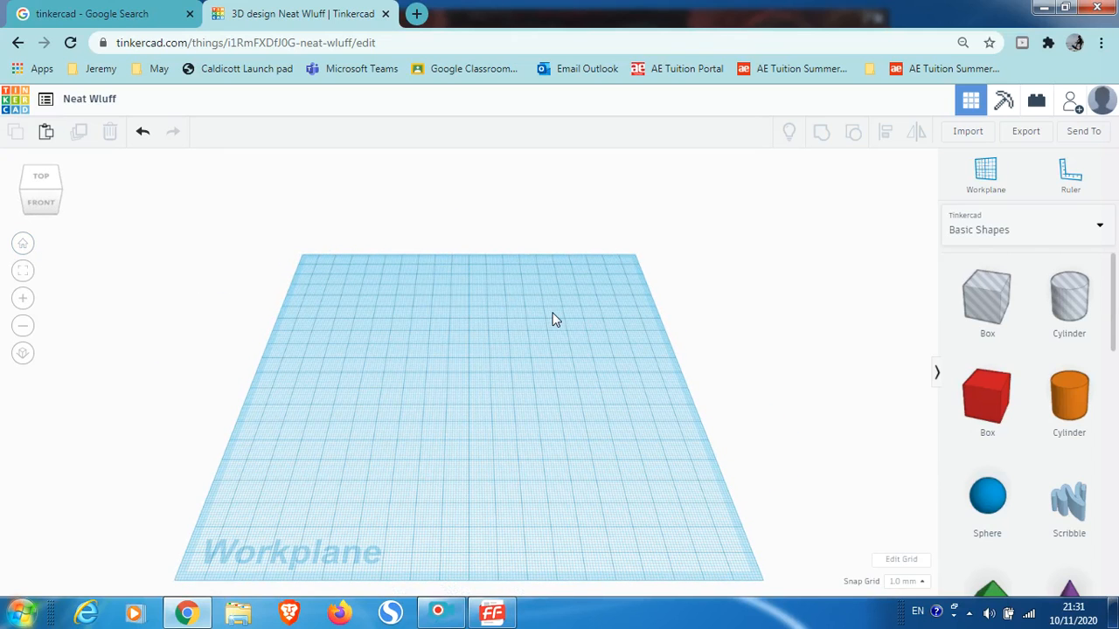
drag(988, 402, 348, 405)
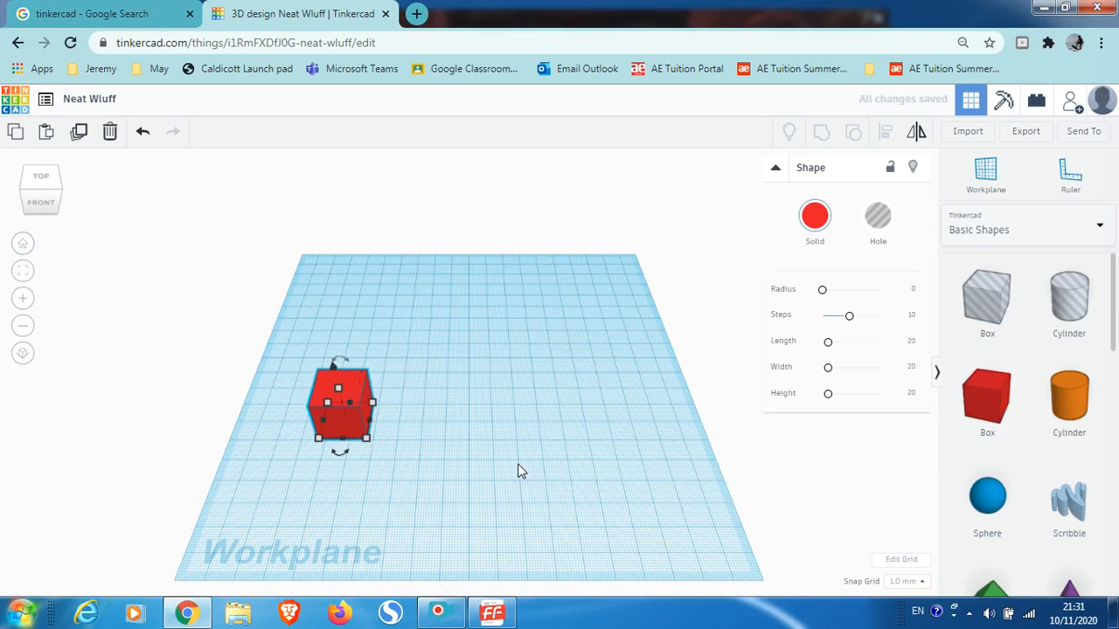
key(ctrl+c)
key(ctrl+v)
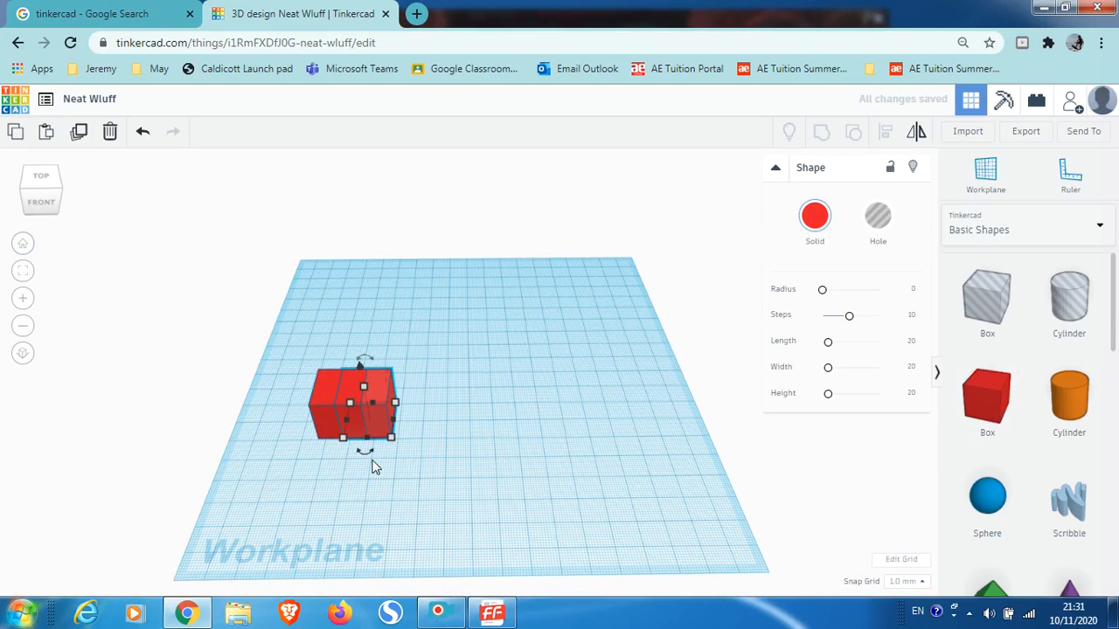
key(ctrl+z)
click(345, 385)
key(Delete)
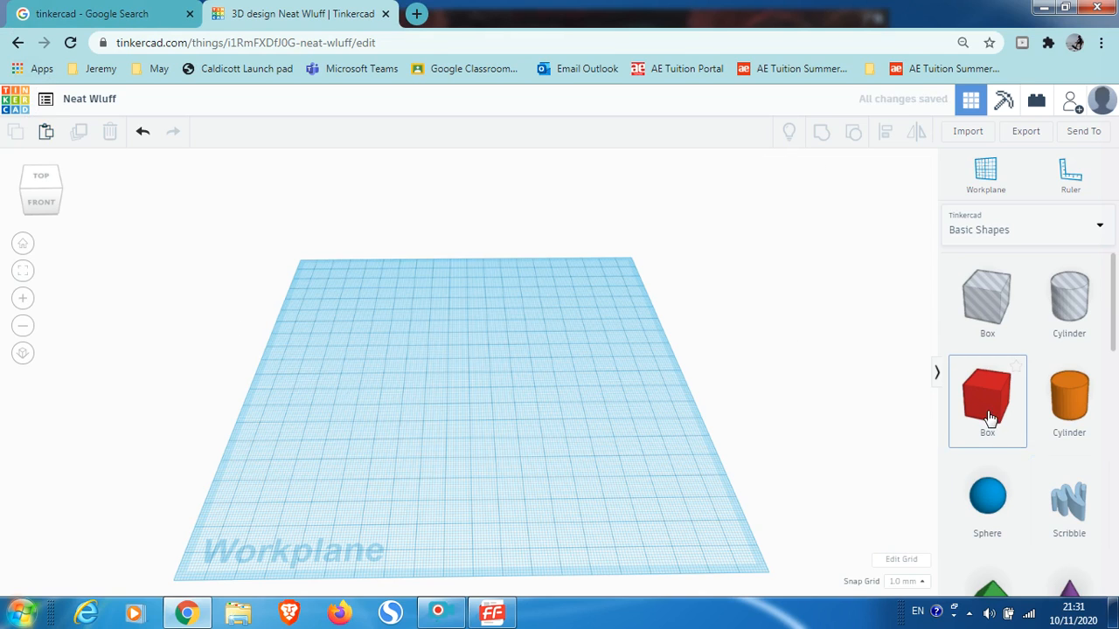
drag(991, 417, 495, 391)
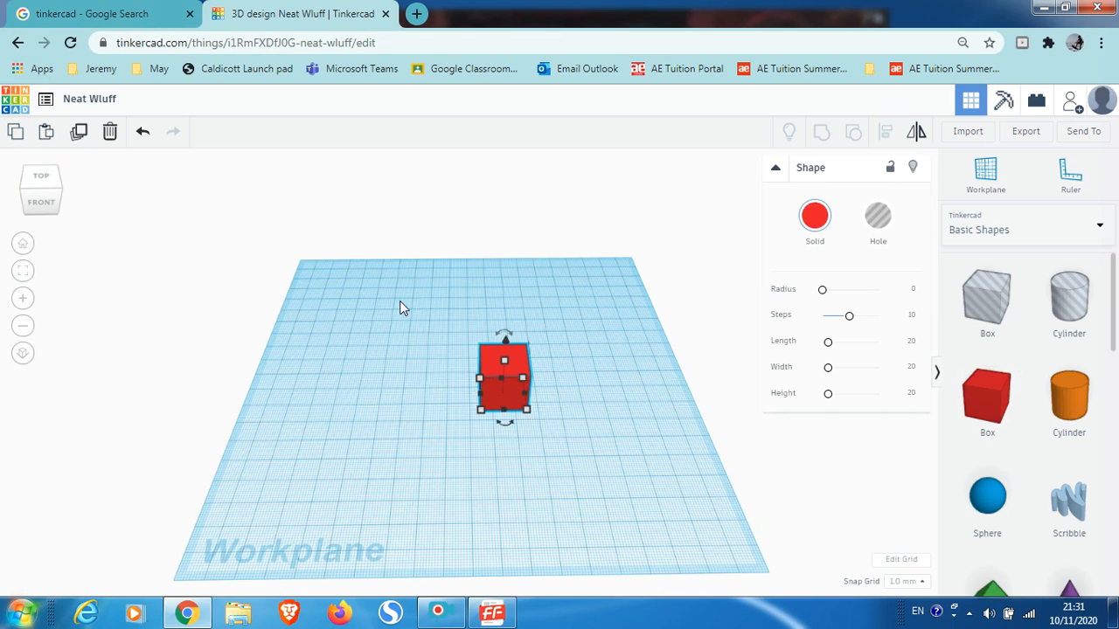
key(Delete)
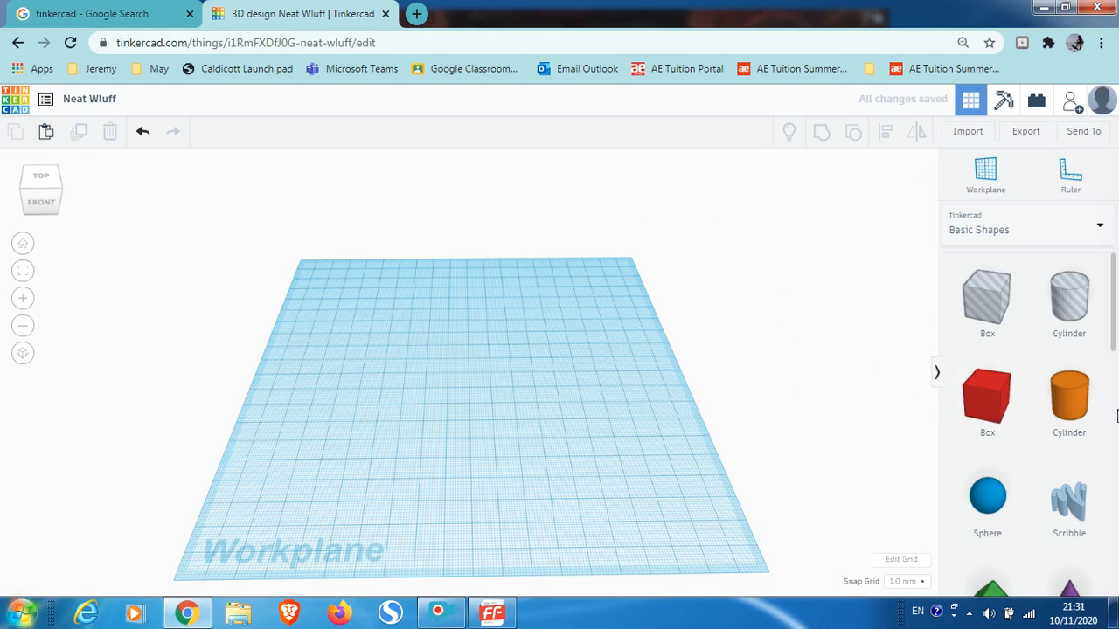
Step: Browse the shapes in the OMSI hangout space category
scroll(929, 393, down, 2)
scroll(1014, 393, down, 3)
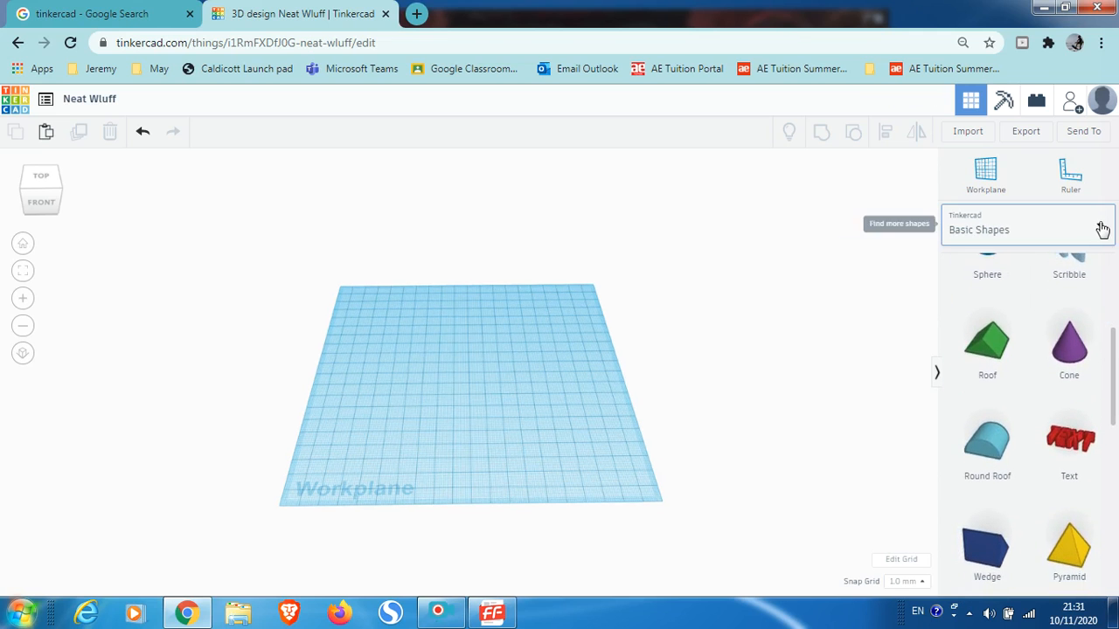
scroll(1060, 374, down, 7)
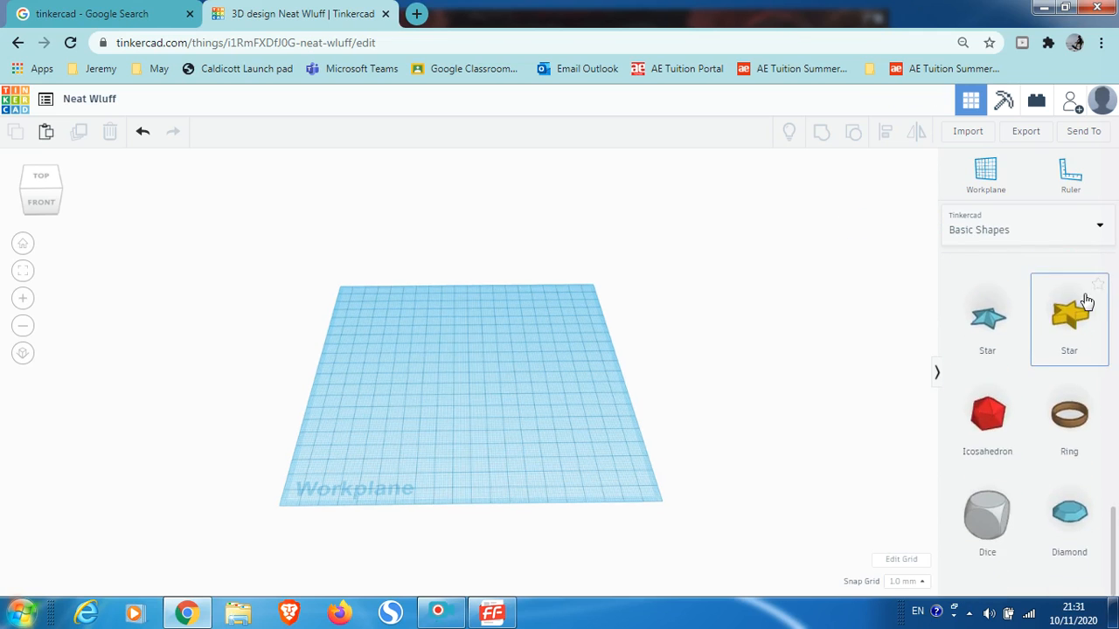
click(1098, 229)
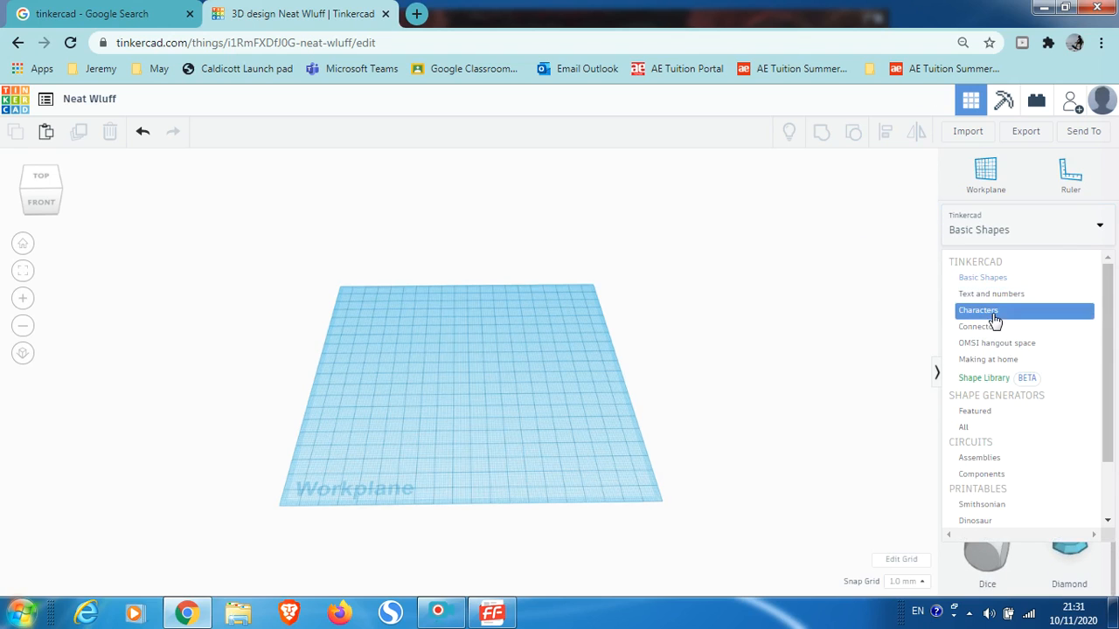
click(1026, 347)
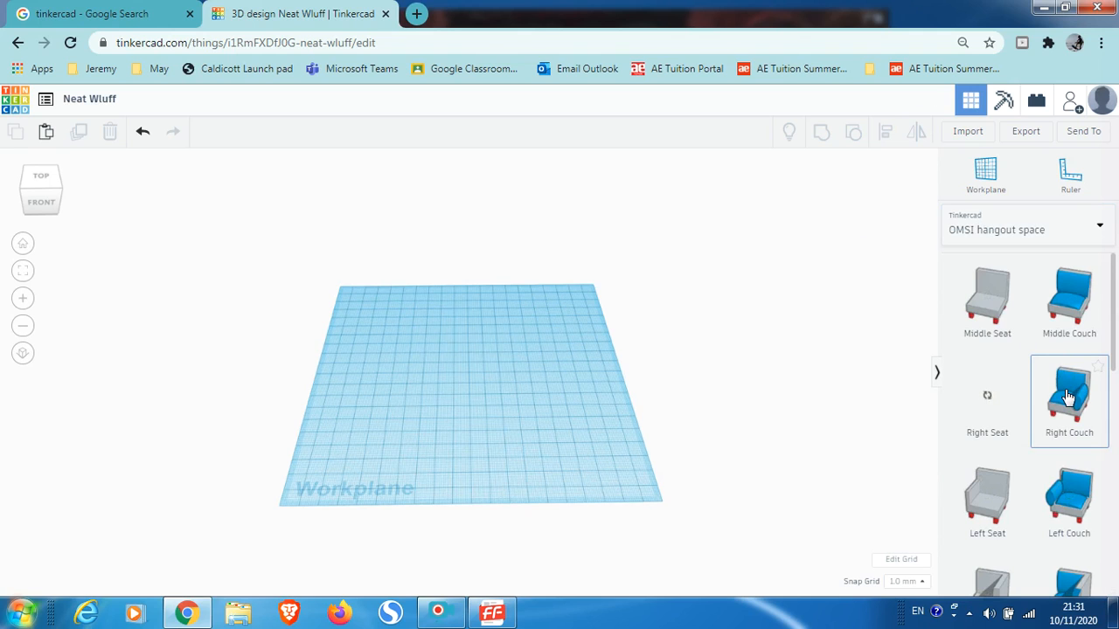
scroll(1068, 398, down, 8)
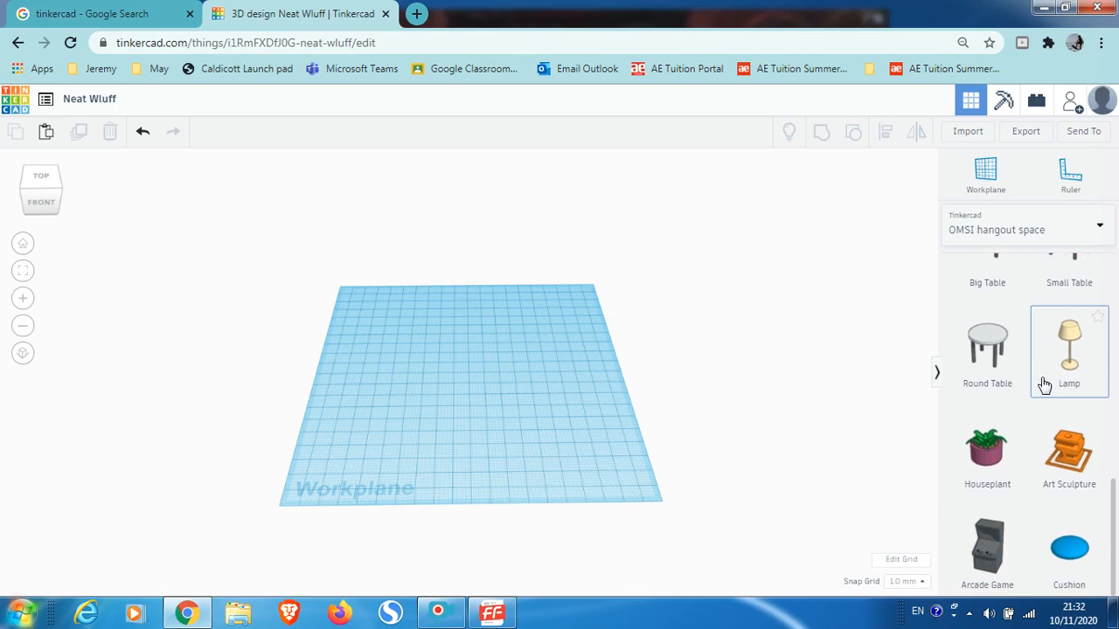
scroll(984, 470, up, 1)
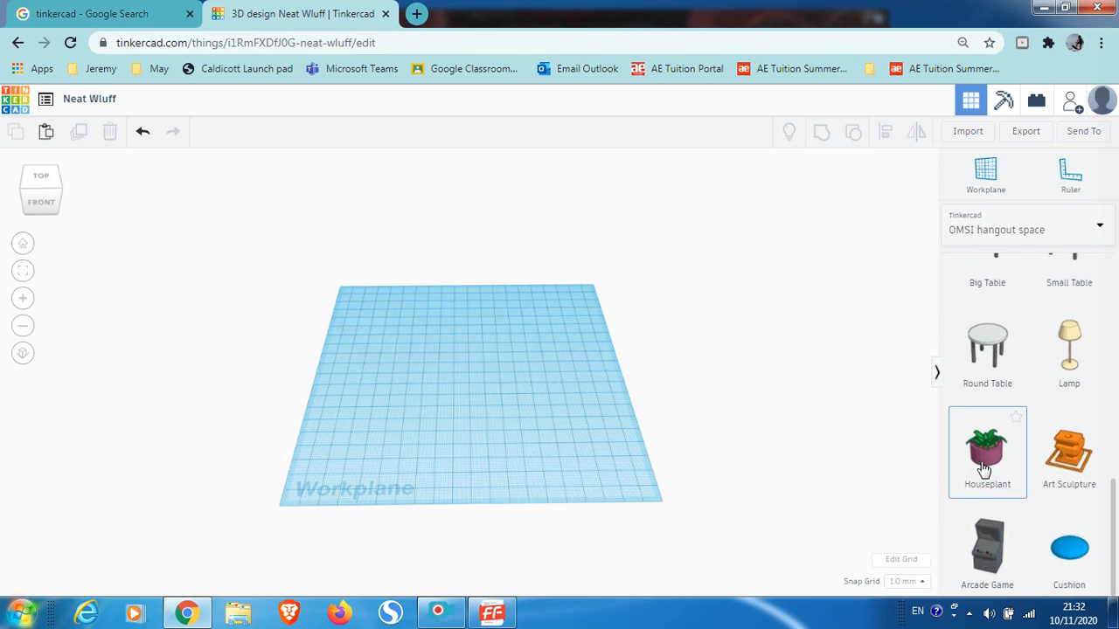
scroll(990, 540, up, 3)
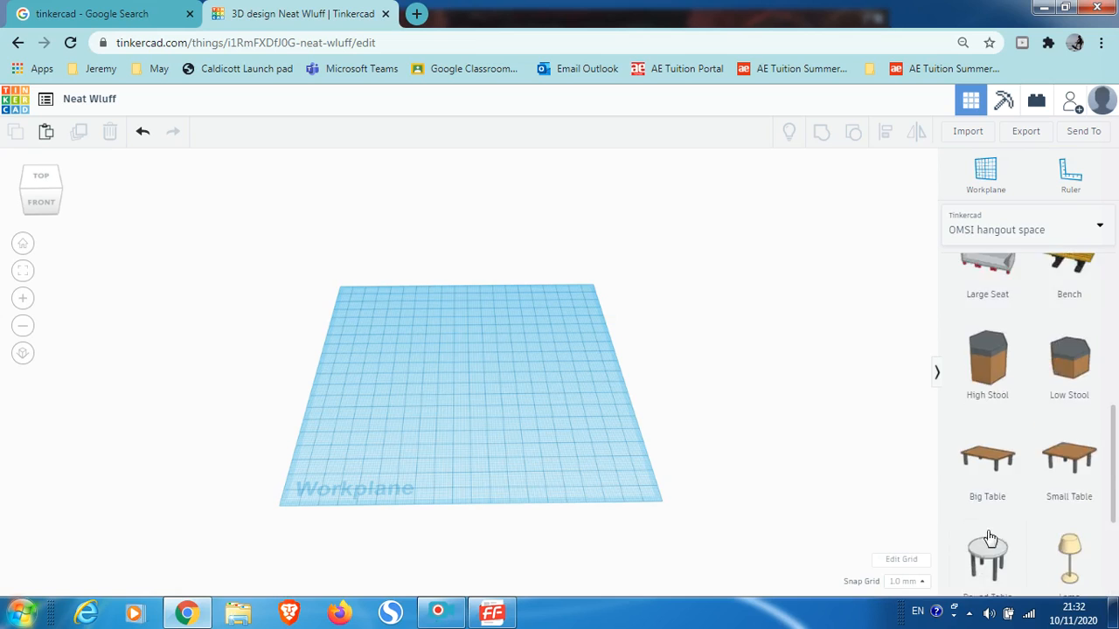
scroll(1031, 420, up, 4)
Step: Drop the spider from the Shape Library's second page onto the workplane, then delete it
click(1100, 226)
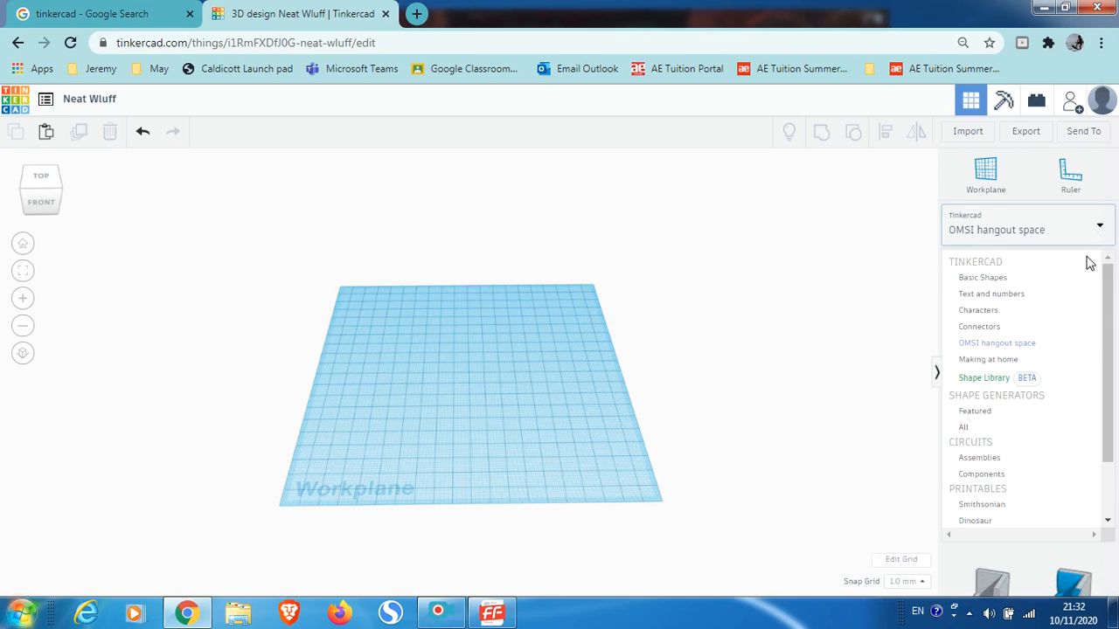
click(995, 377)
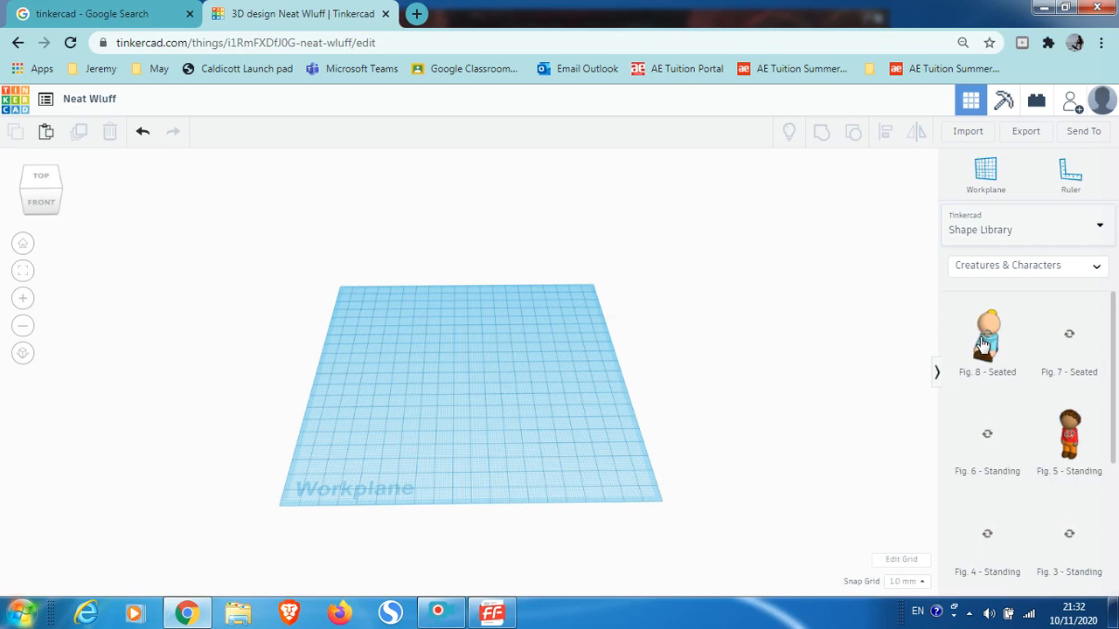
scroll(986, 358, down, 3)
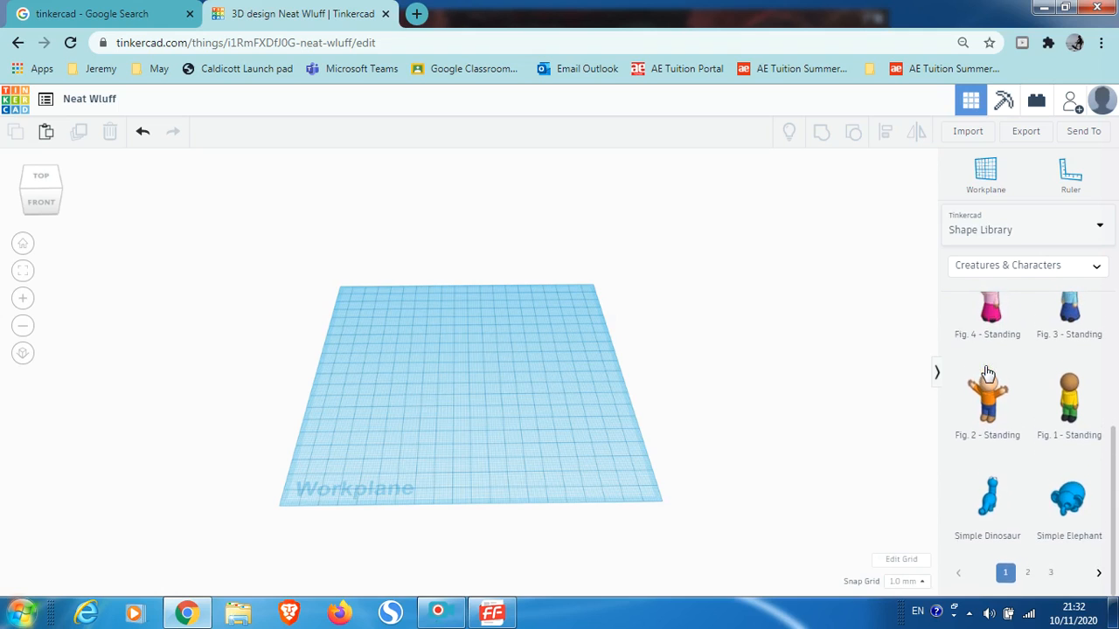
click(1028, 577)
scroll(997, 523, down, 3)
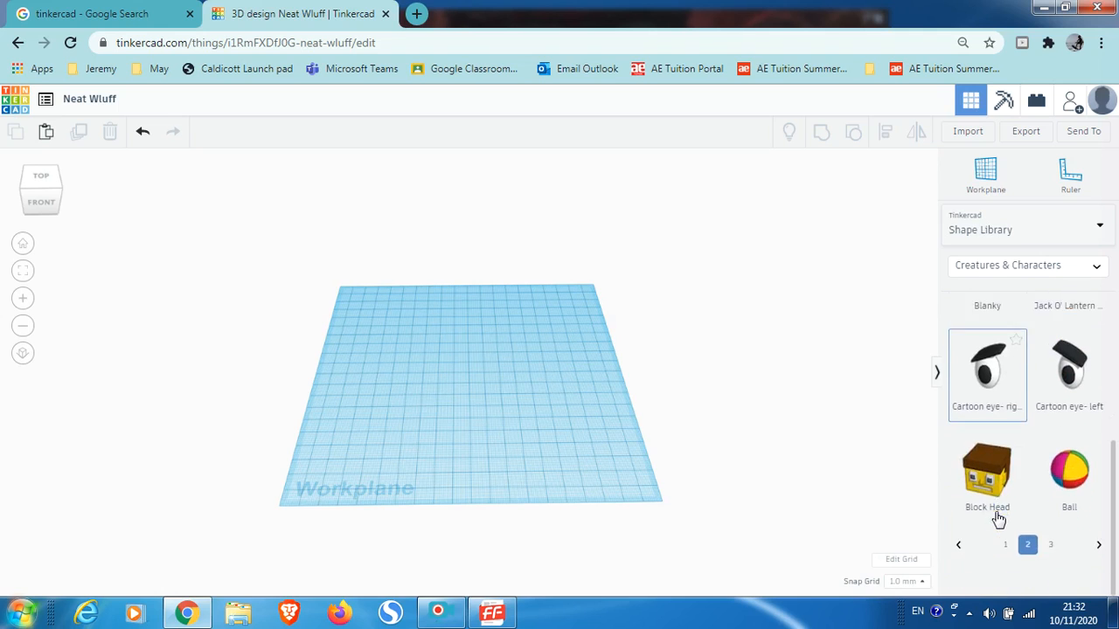
scroll(998, 519, up, 5)
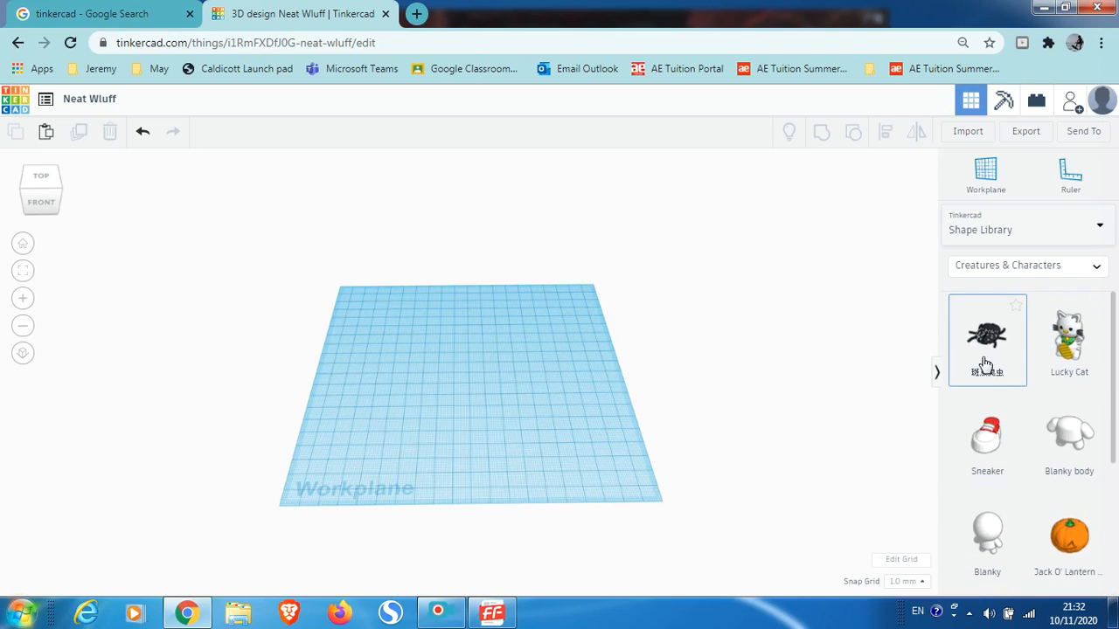
click(447, 380)
right_drag(609, 448, 535, 410)
key(Delete)
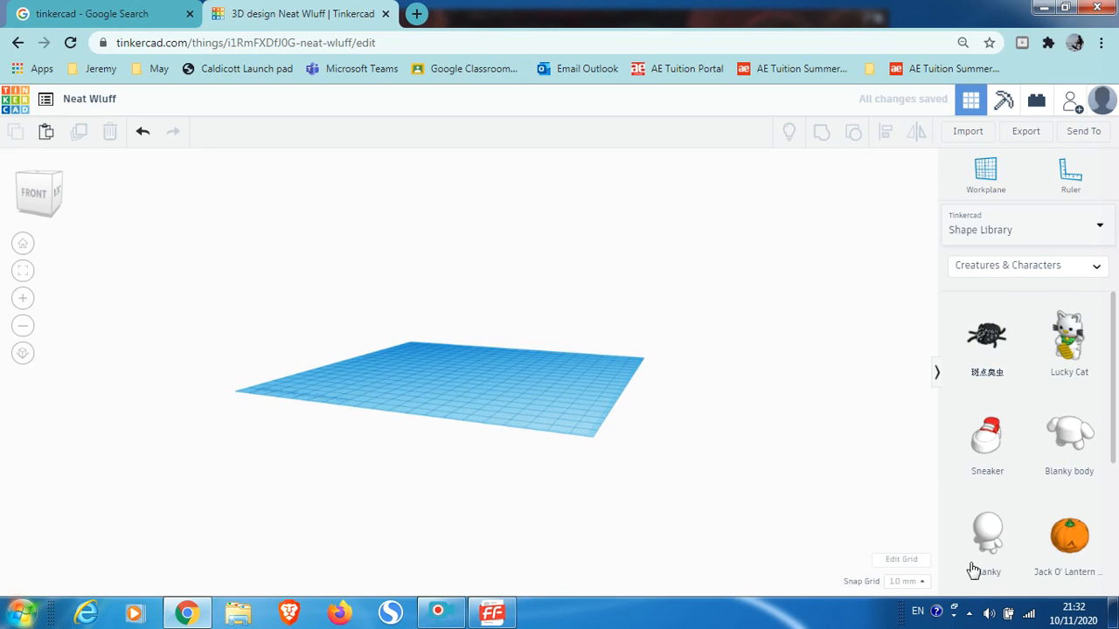
Step: Return to the library's first page and switch the catalogue back to Basic Shapes
scroll(1028, 549, down, 3)
scroll(1027, 546, down, 1)
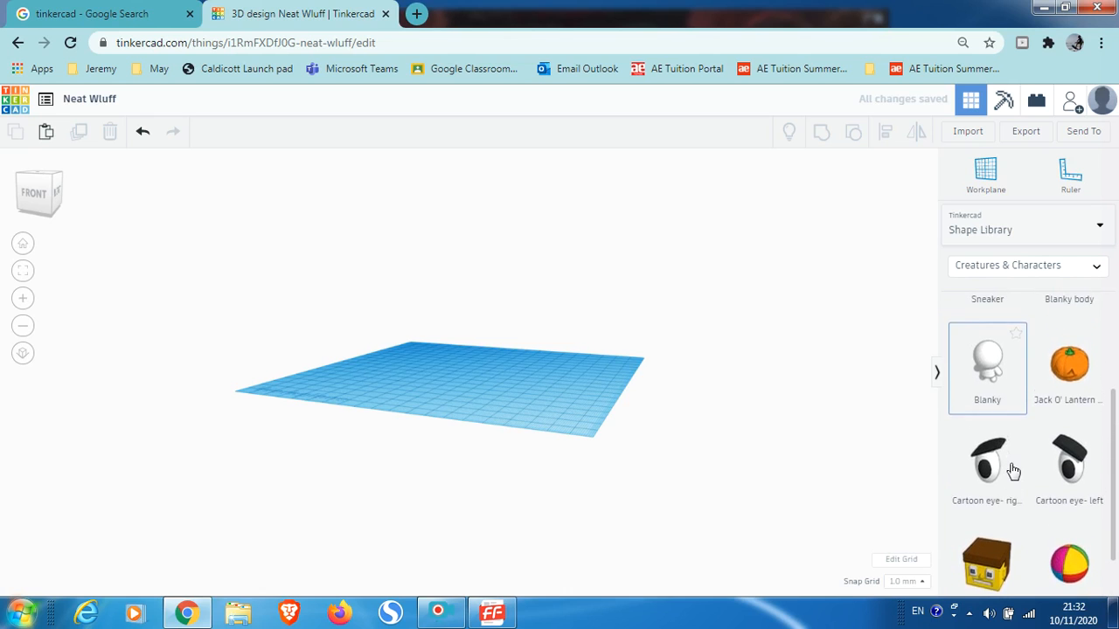
scroll(1010, 525, down, 1)
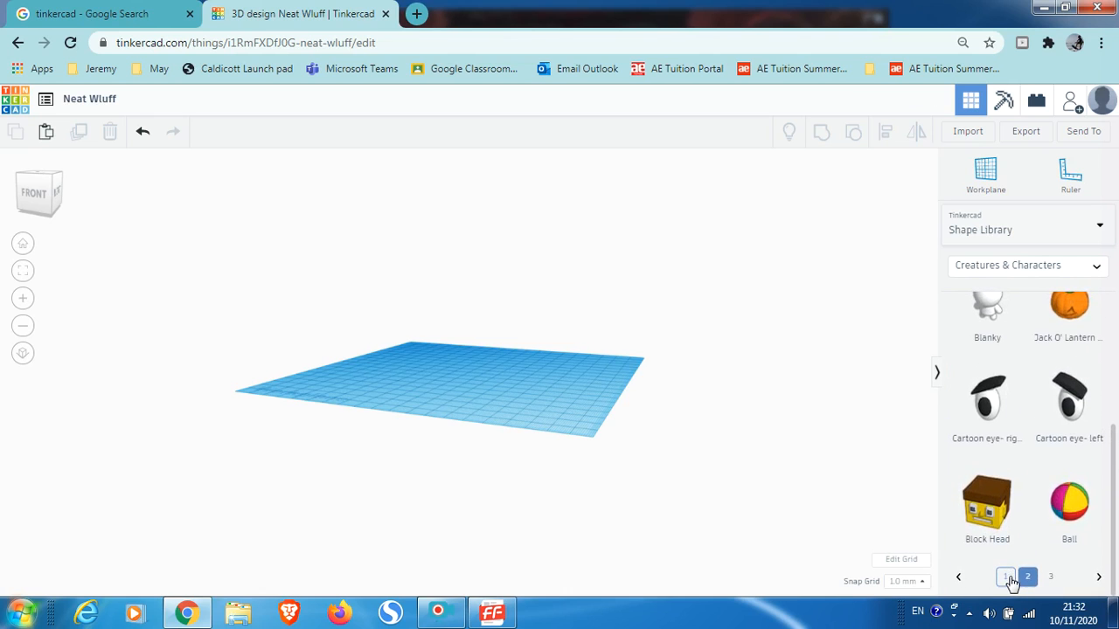
click(1007, 559)
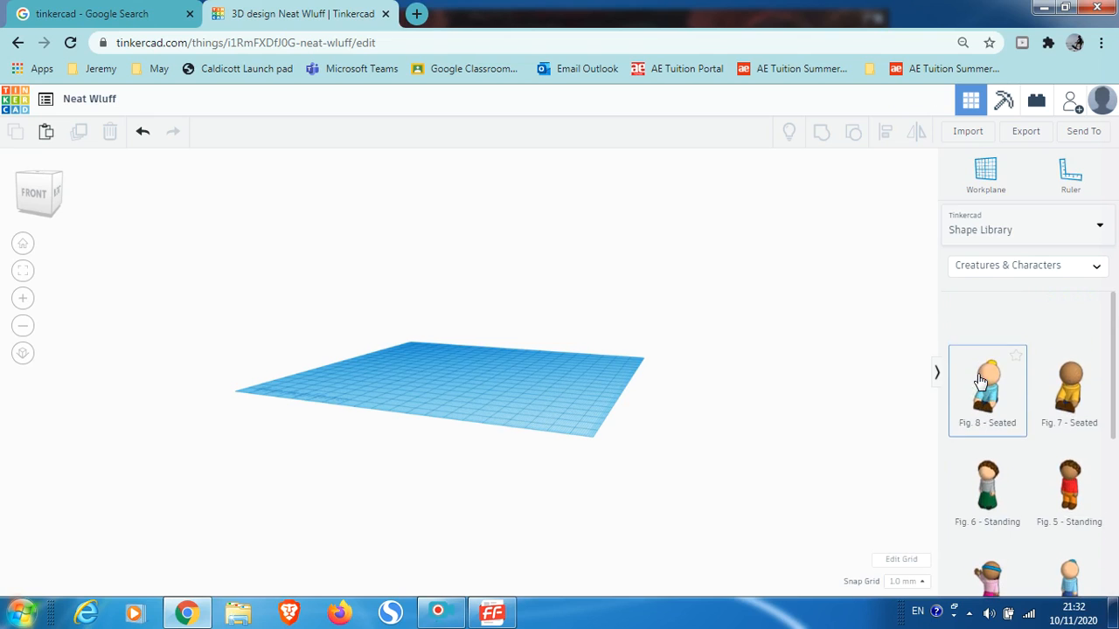
click(1100, 226)
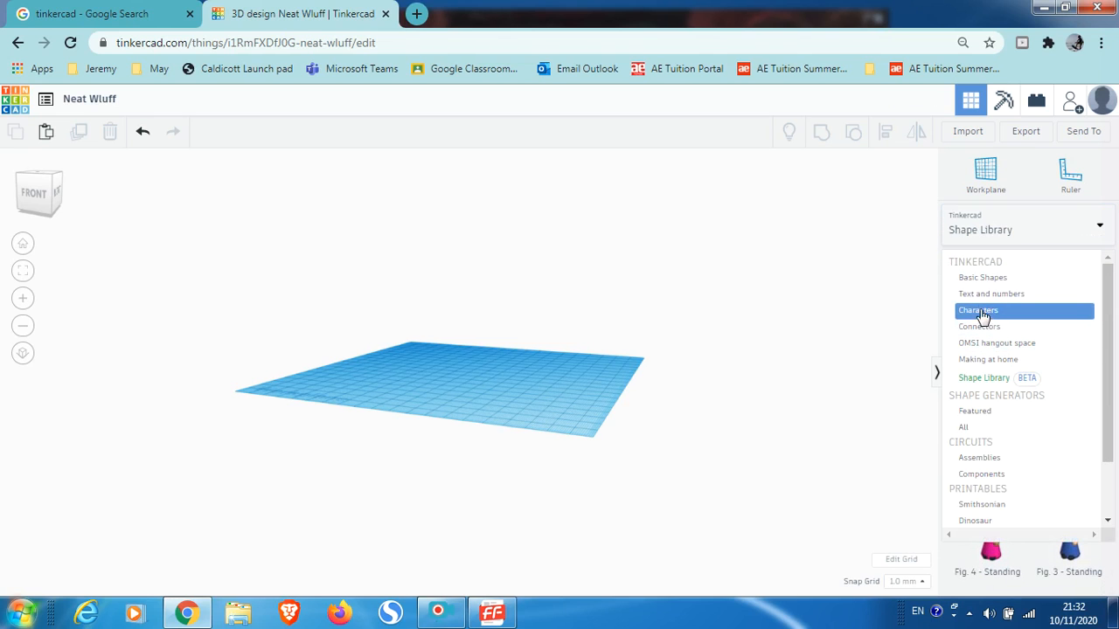
click(969, 278)
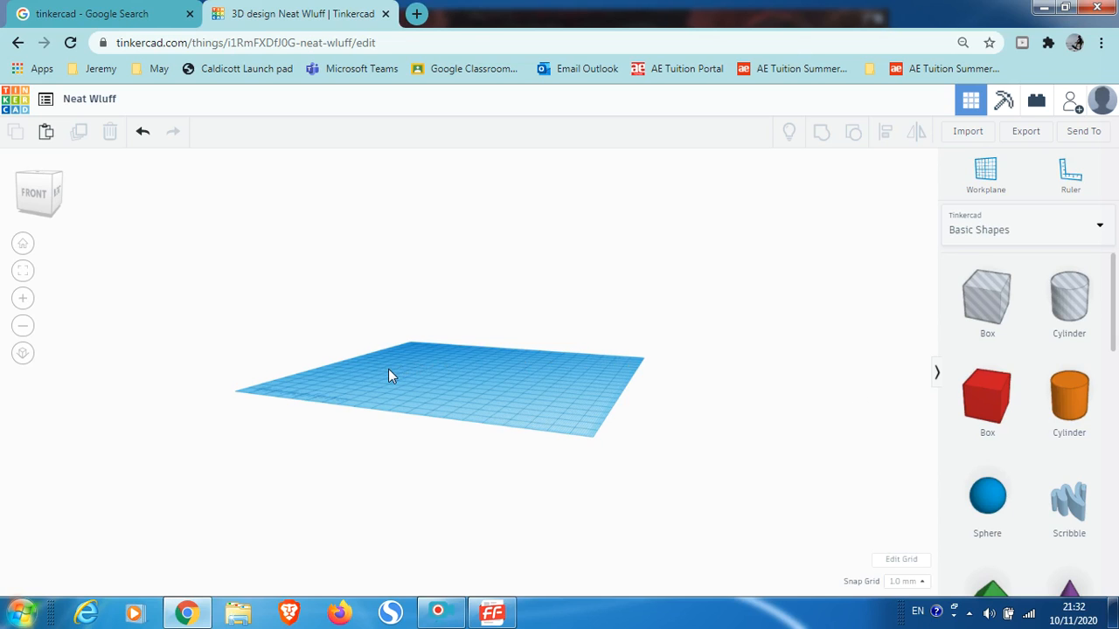
drag(388, 369, 503, 424)
right_drag(451, 375, 539, 438)
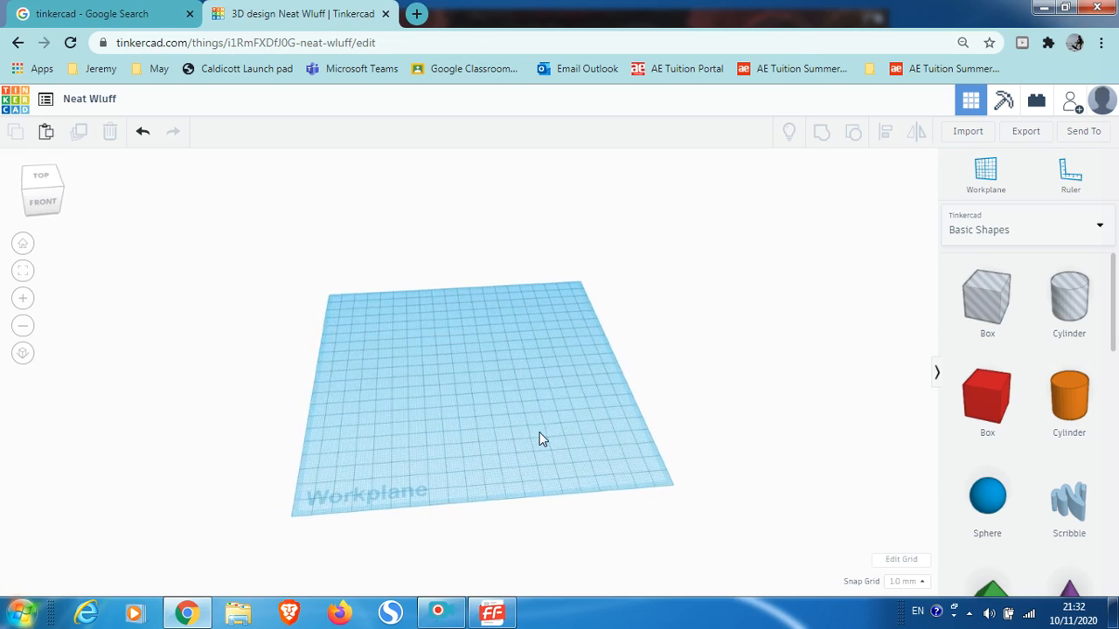
Step: Replace the Neat Wluff title with the student's own name and reset to Home view
click(74, 100)
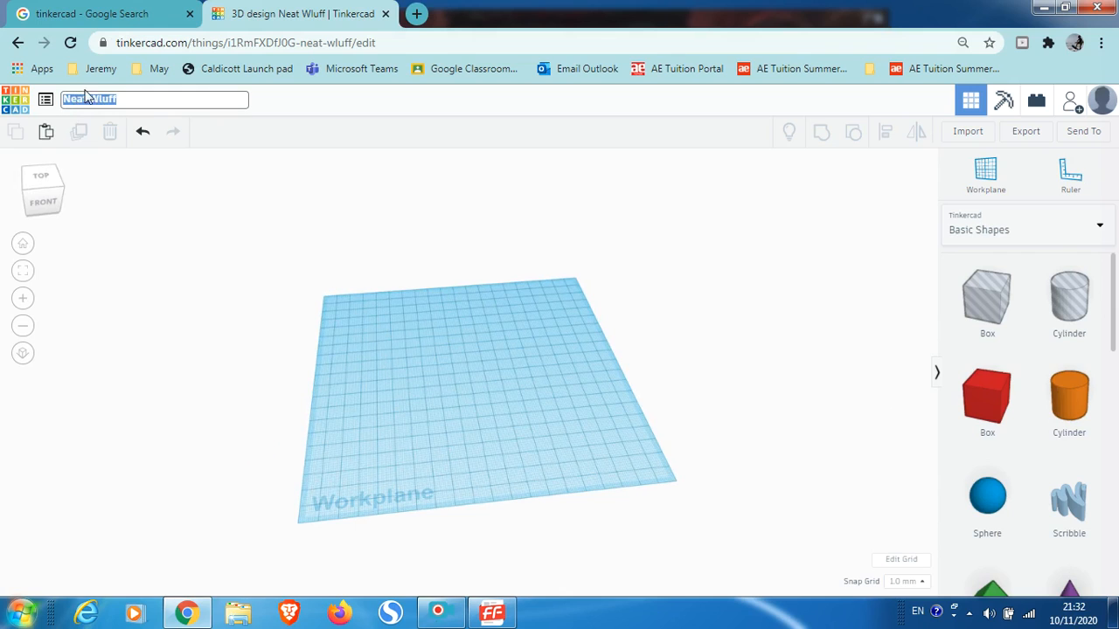
key(BackSpace)
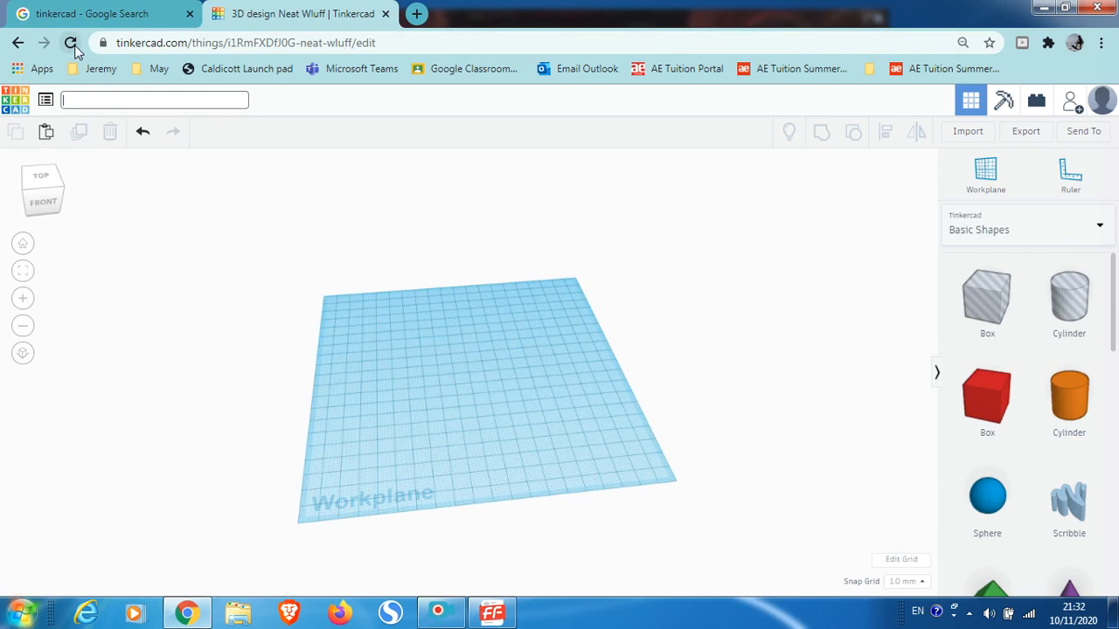
text(jezza)
key(Down)
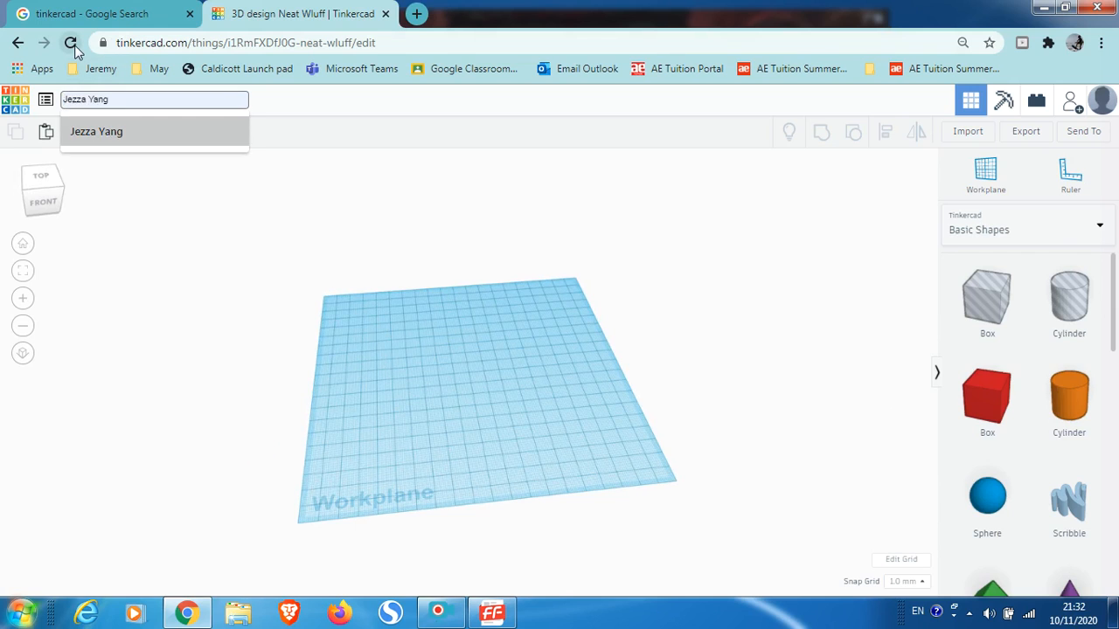
key(Return)
click(219, 239)
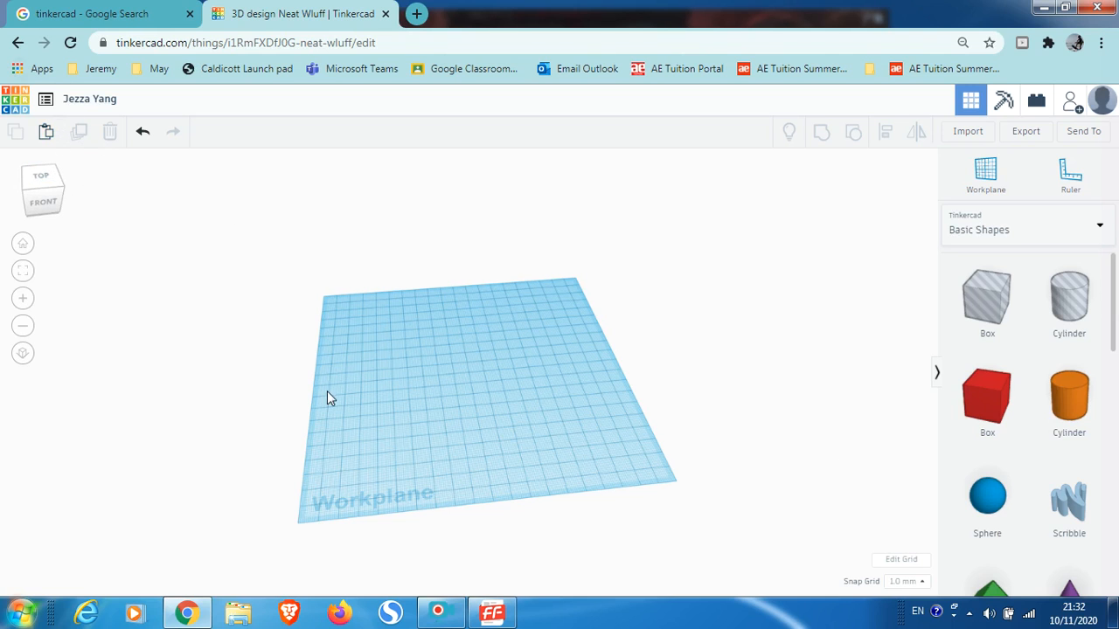
click(23, 243)
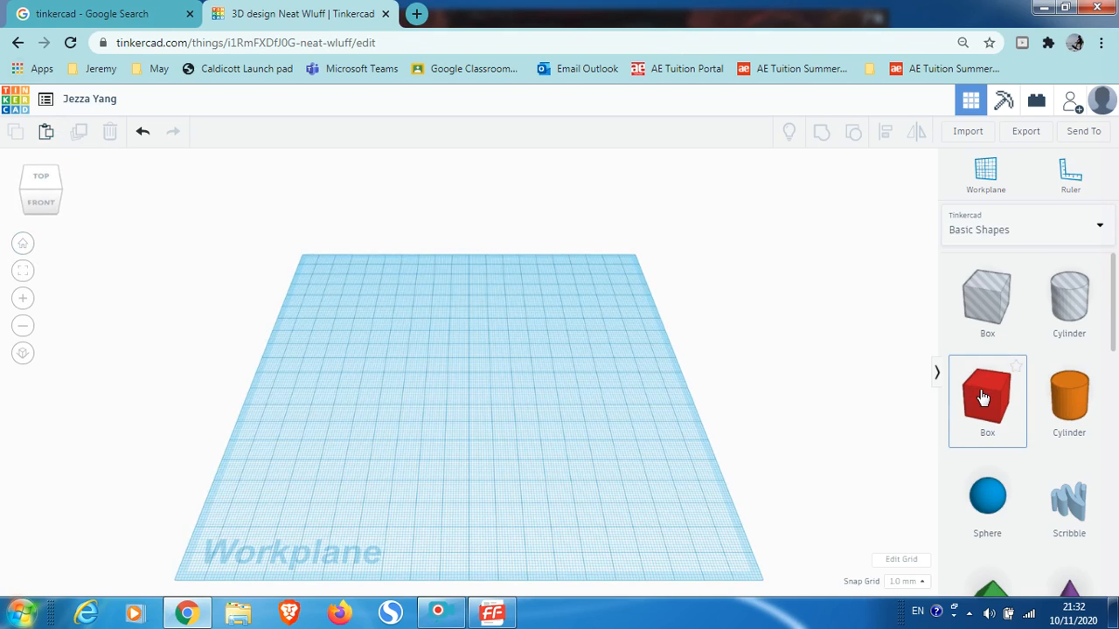
Step: Place a red box, stretch its length to 38 and change its height using the handles
drag(985, 398, 429, 386)
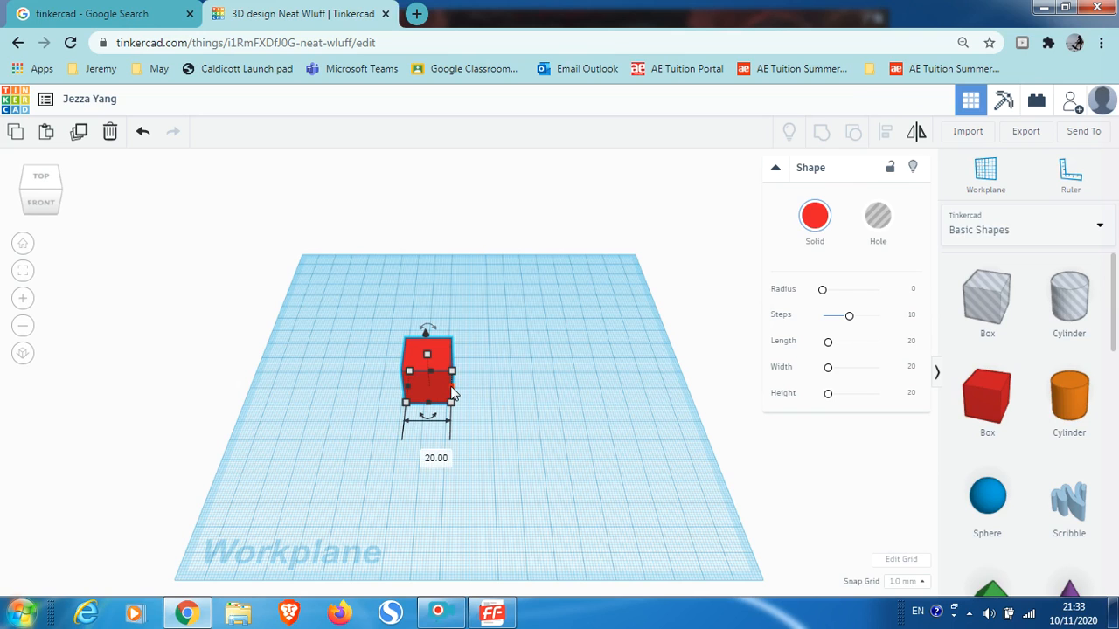
drag(451, 388, 452, 416)
mouse_move(443, 363)
mouse_down()
mouse_move(440, 229)
mouse_move(447, 372)
mouse_move(461, 372)
mouse_move(442, 349)
mouse_up()
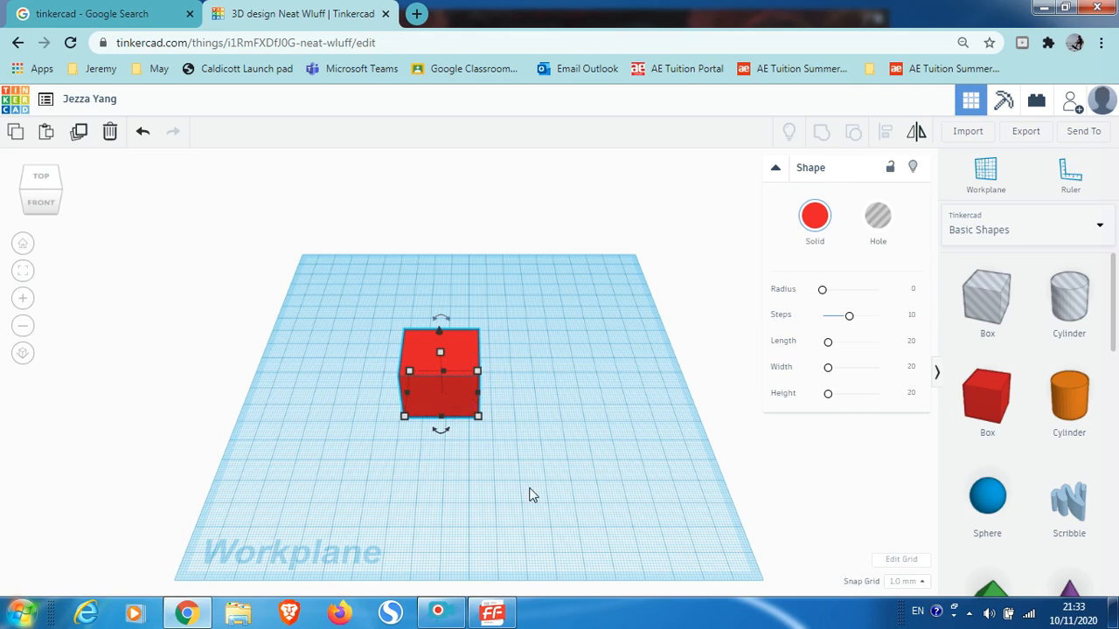
right_drag(538, 443, 537, 433)
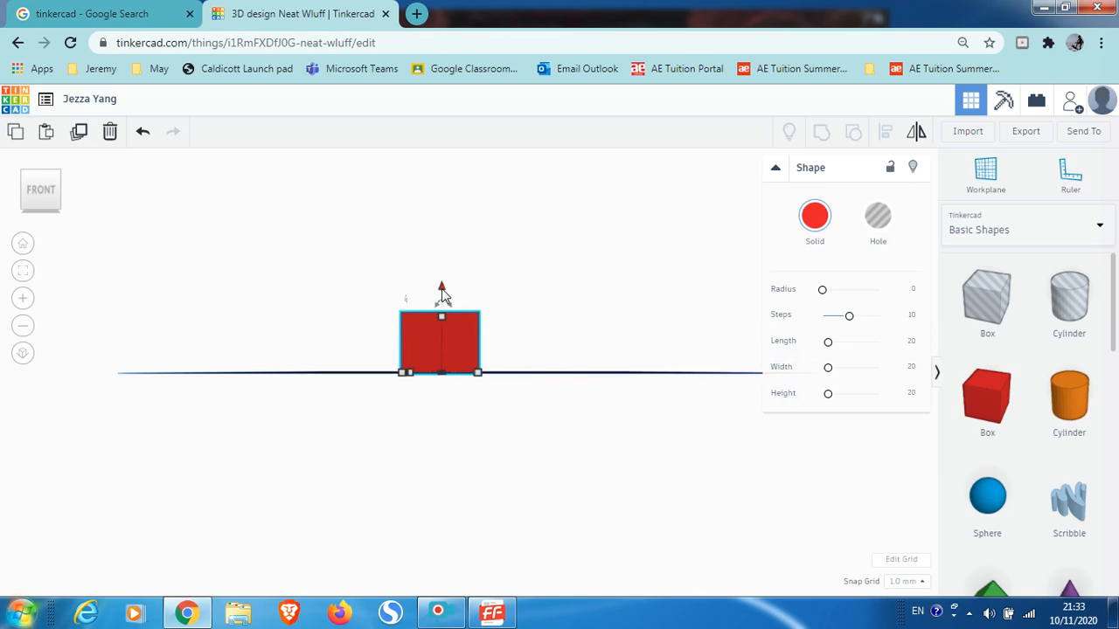
Step: Raise the red box to an elevation of 13.234685 above the workplane
drag(441, 290, 434, 234)
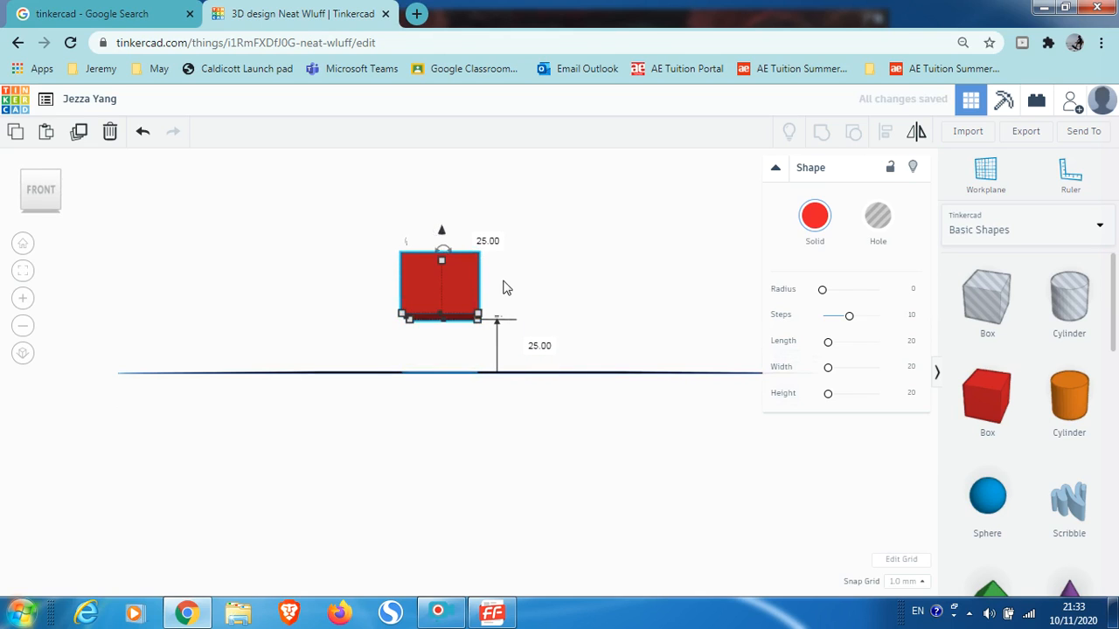
click(540, 347)
text(1)
text(3.23)
text(4)
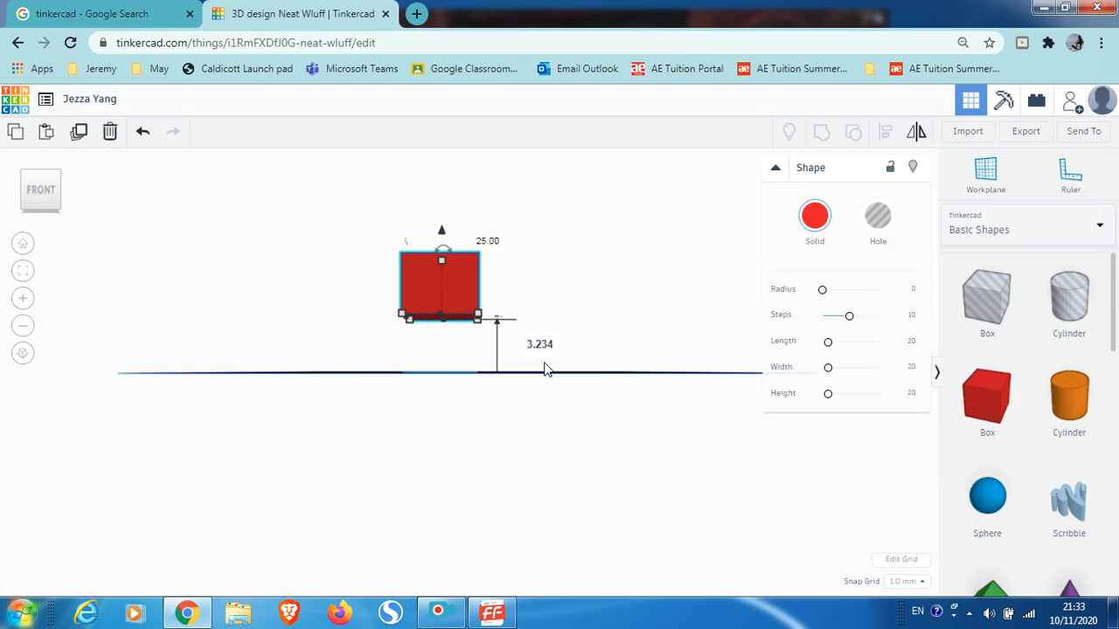
text(685)
key(Return)
Step: Delete the raised box and place a fresh 20 mm red box on the workplane
click(619, 291)
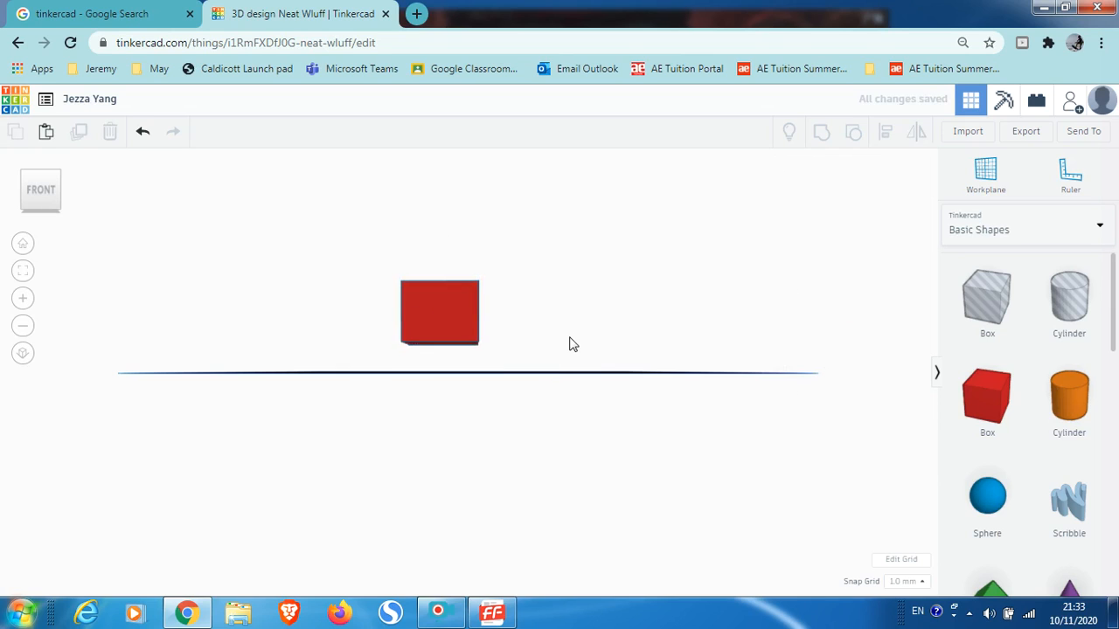
right_drag(569, 351, 590, 439)
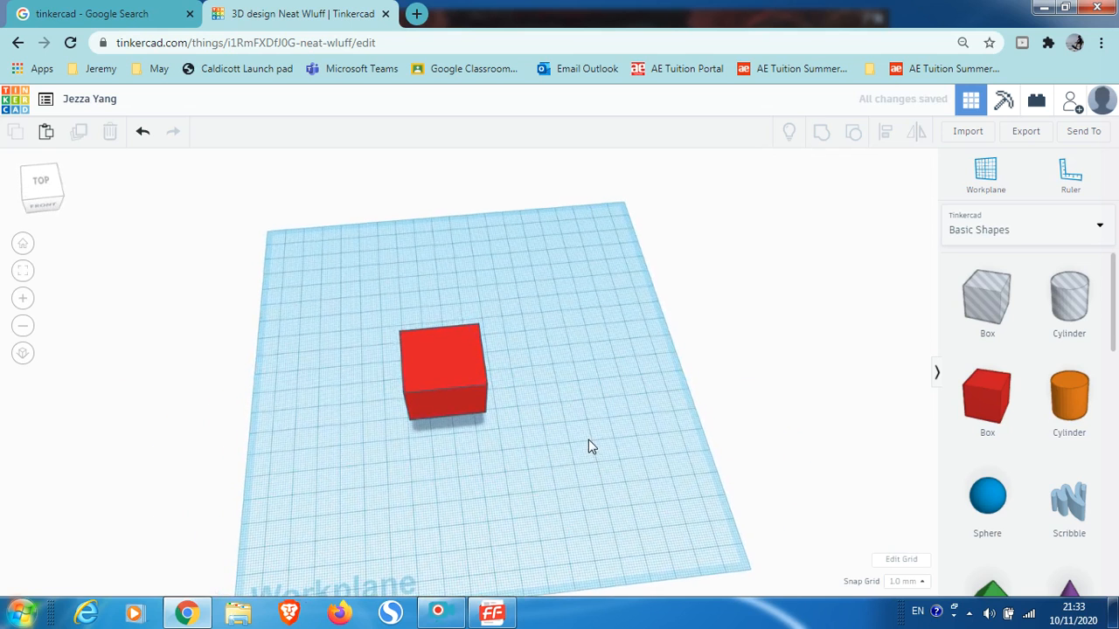
click(465, 400)
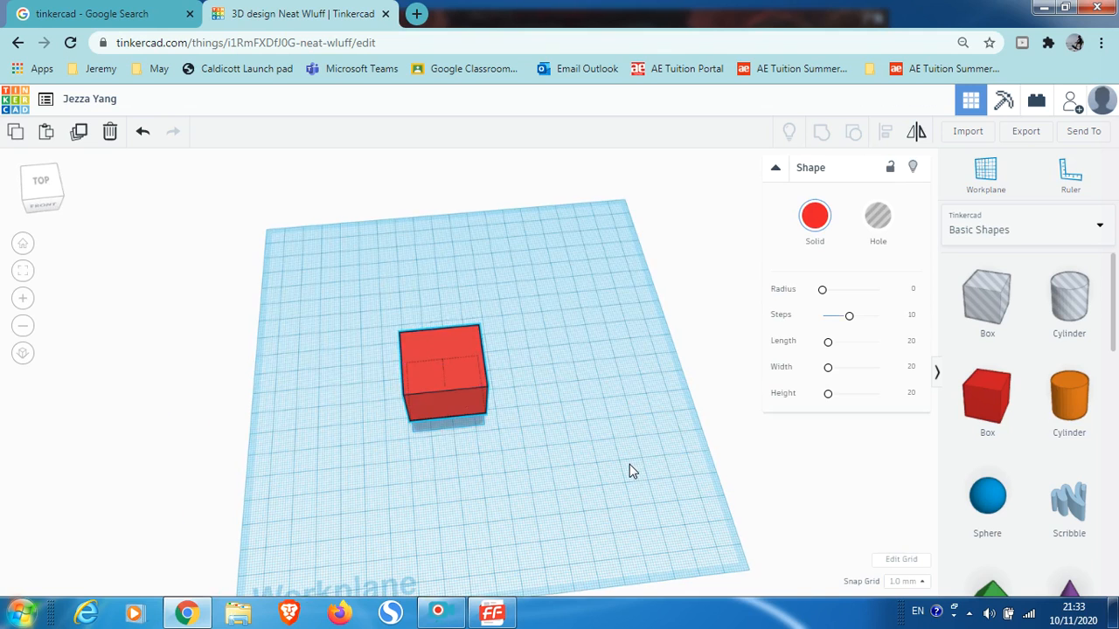
right_drag(629, 469, 479, 356)
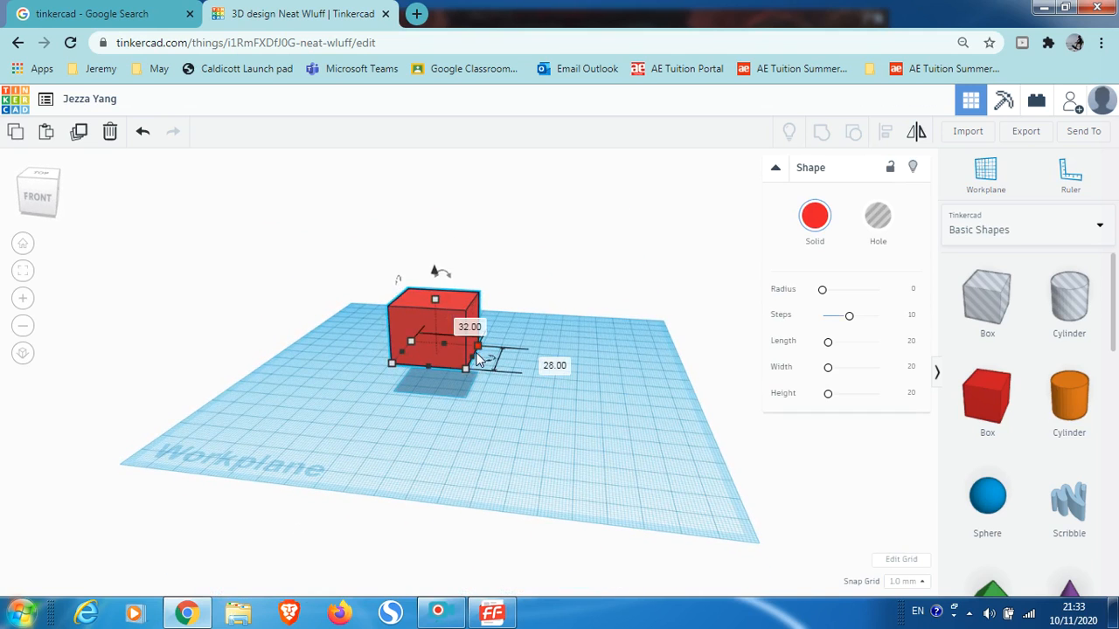
key(Delete)
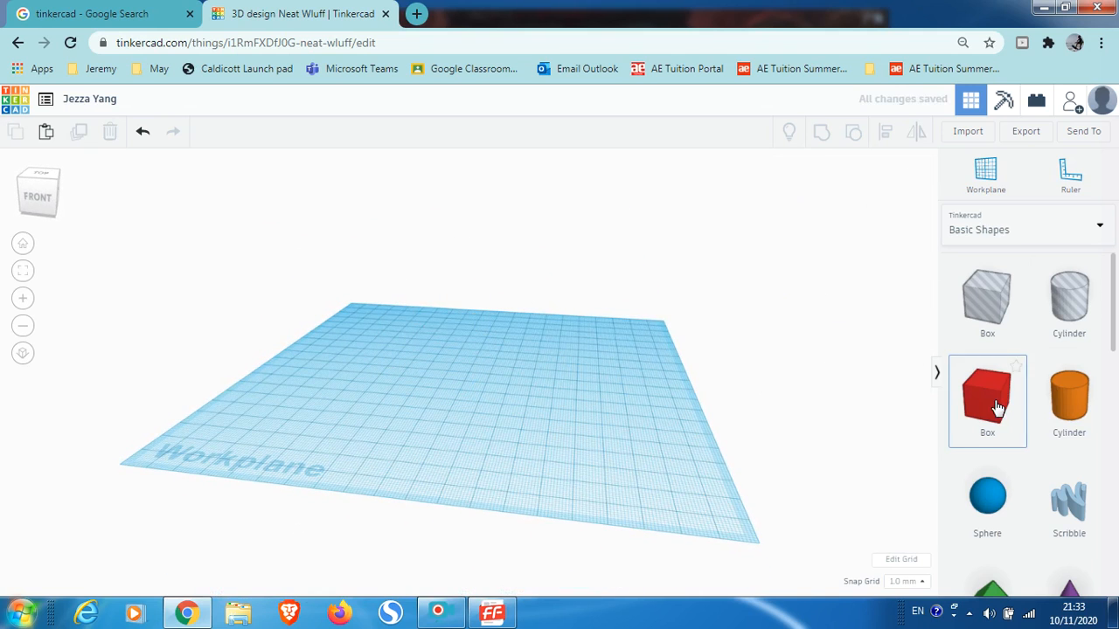
drag(990, 396, 454, 407)
Step: From a top-down view, change the red box's width to 20.07
right_drag(519, 439, 542, 446)
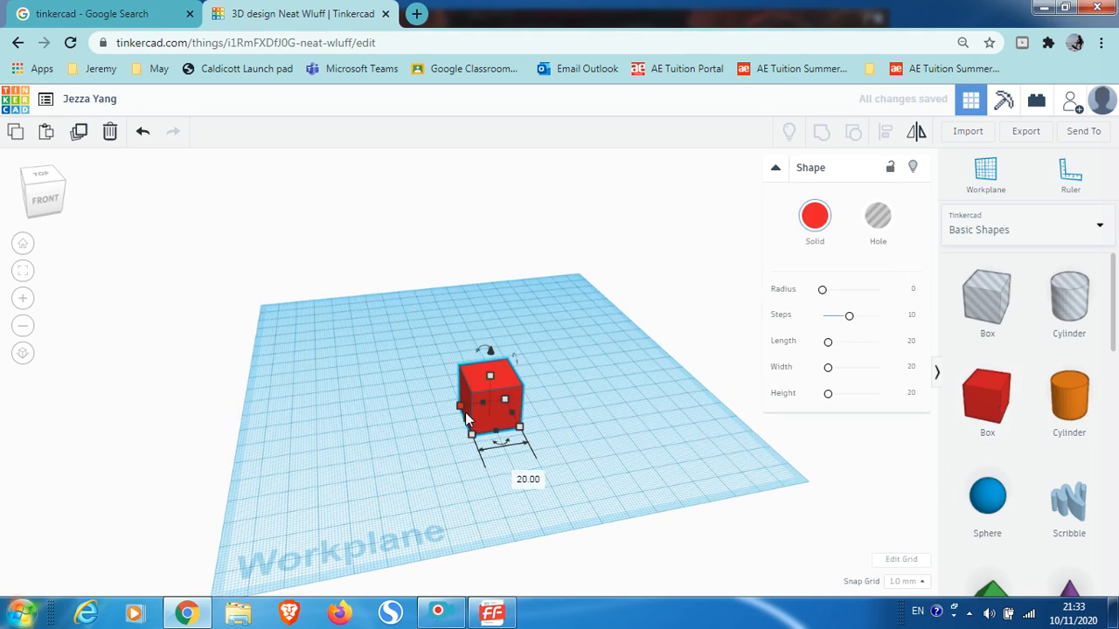
click(516, 476)
text(2)
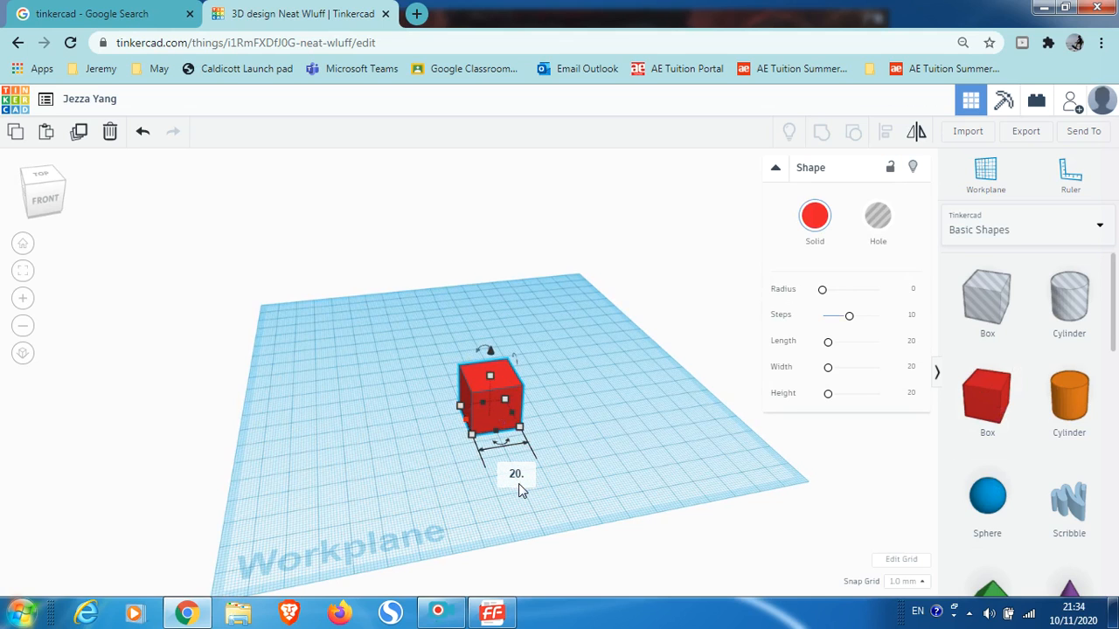
key(ctrl+shift+Tab)
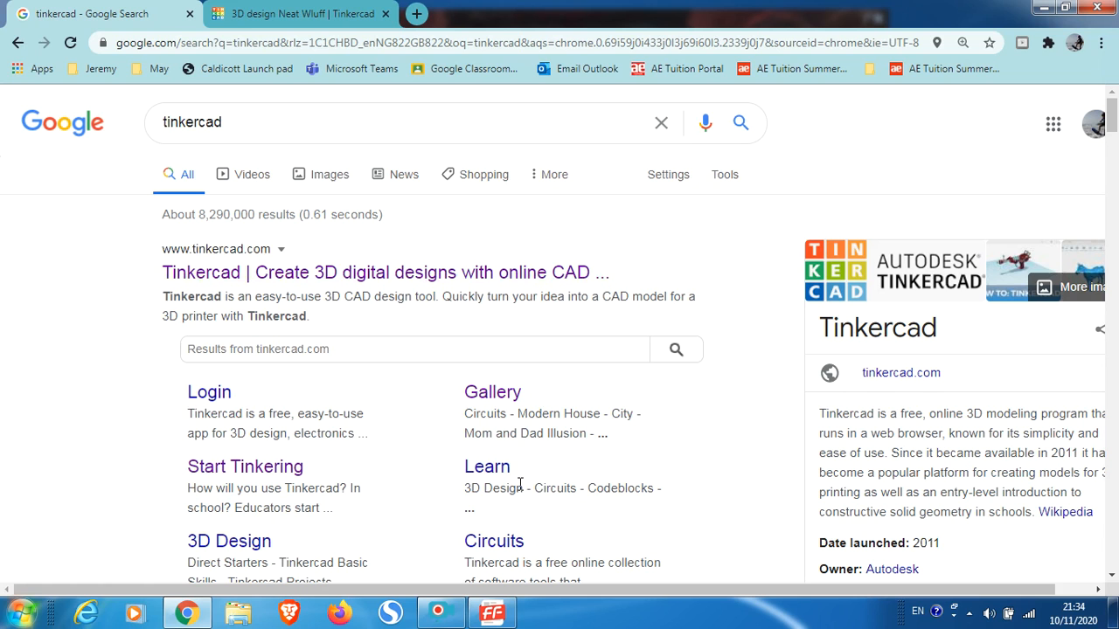
click(325, 13)
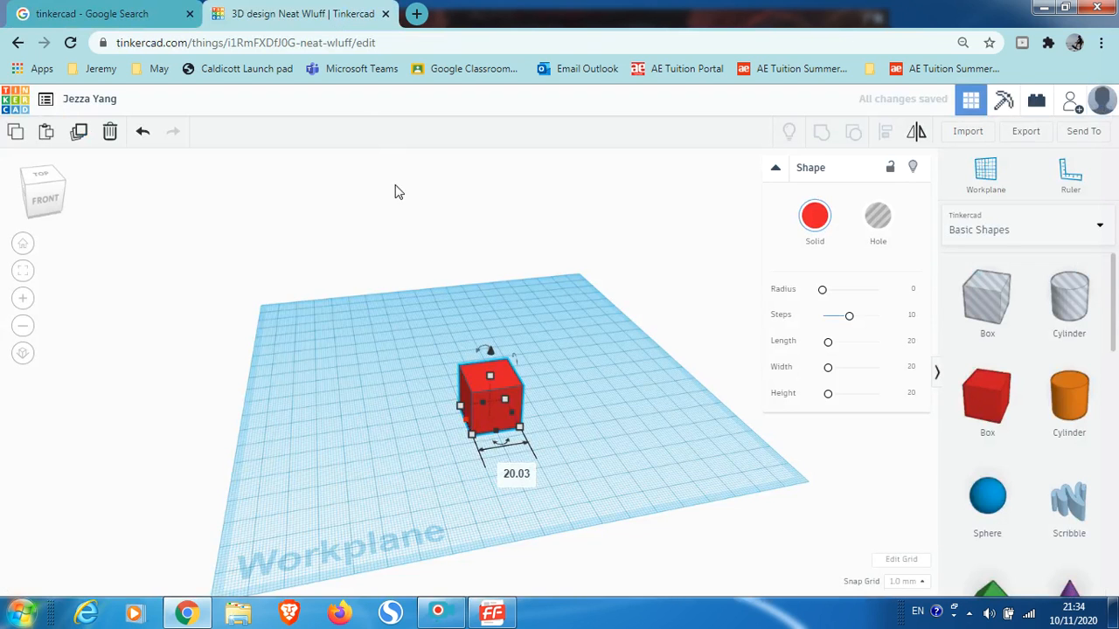
click(526, 475)
key(BackSpace)
text(0724074023)
key(Return)
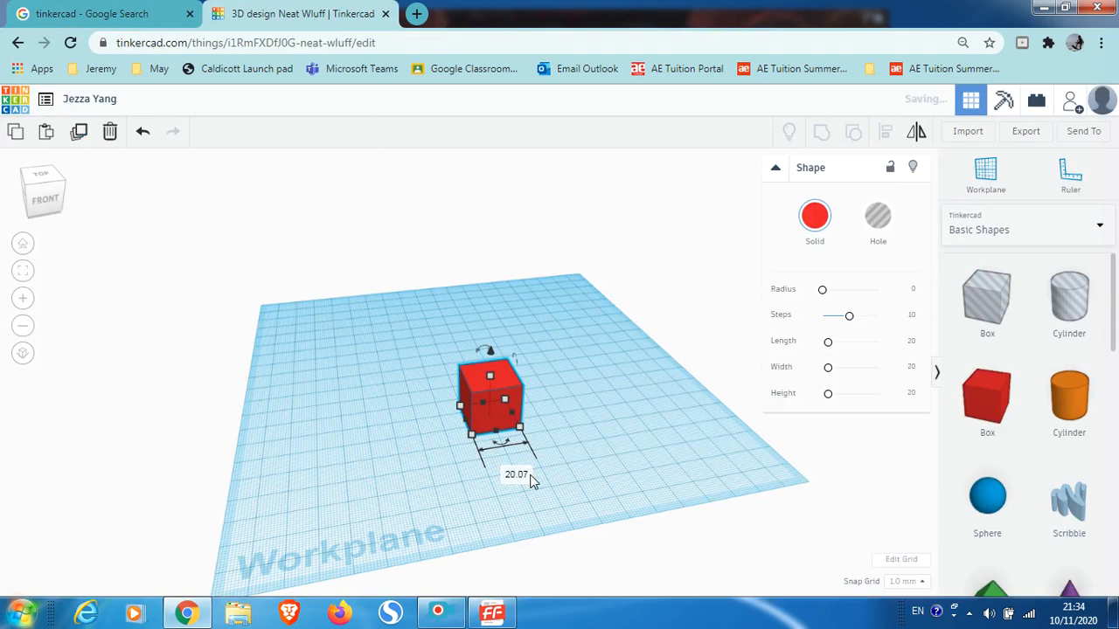
Step: Stretch the red box to a height of 10000, zoom out, and delete the column
click(534, 461)
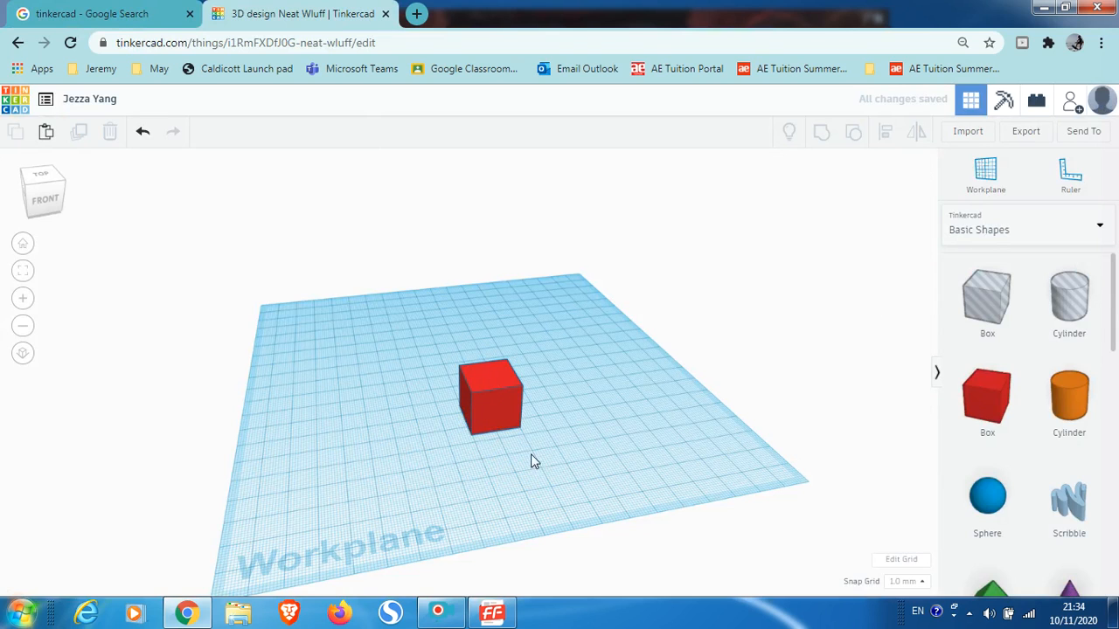
click(490, 396)
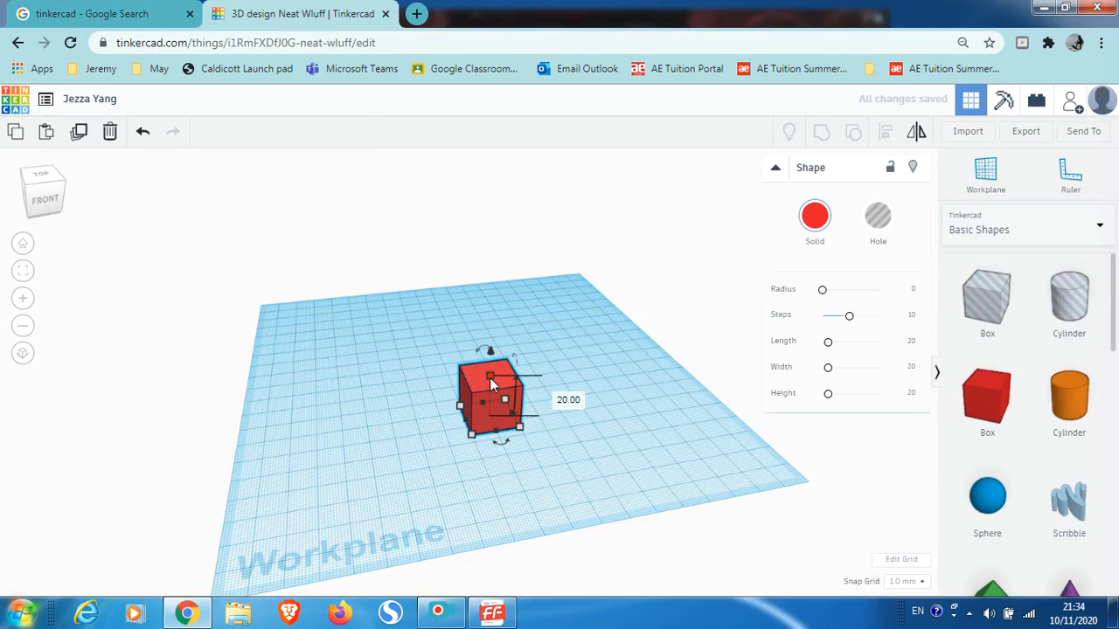
click(568, 399)
text(1)
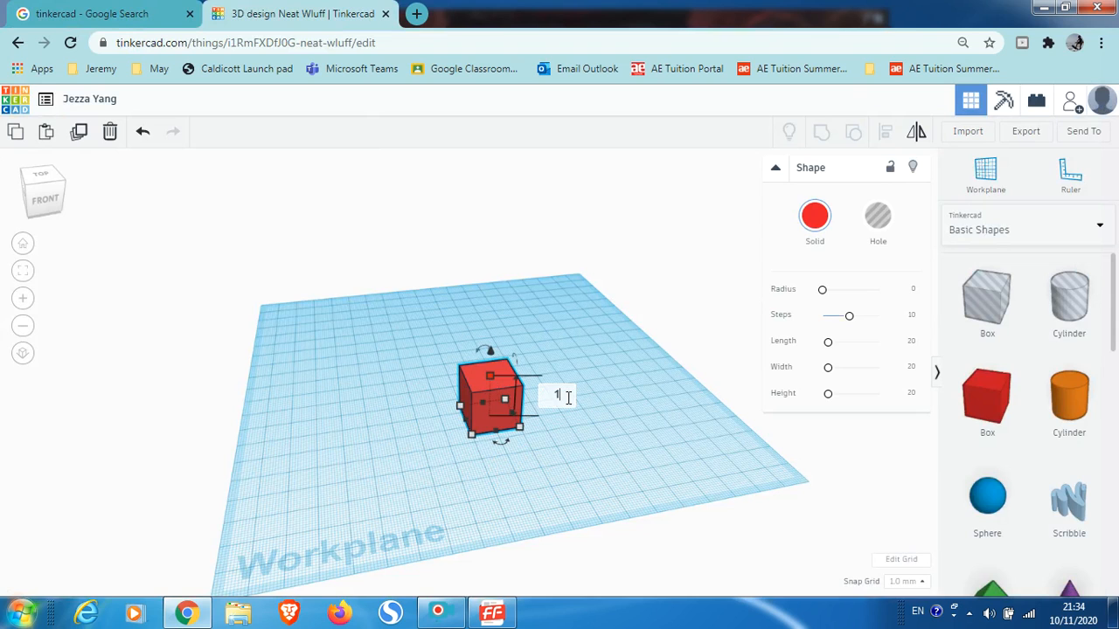
text(0000)
key(Return)
scroll(569, 402, down, 10)
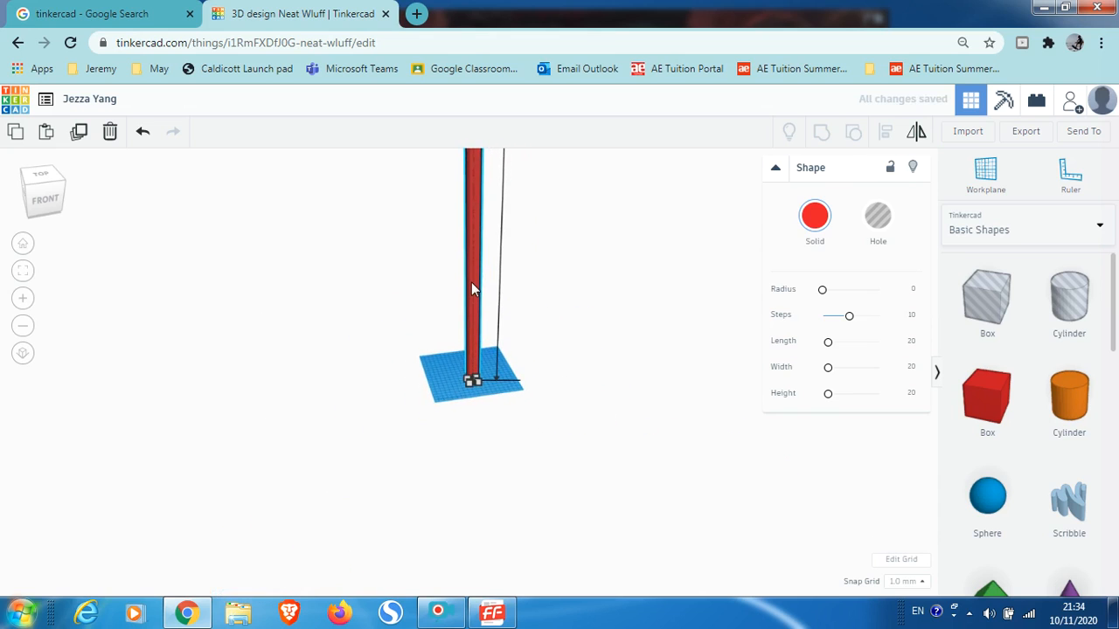
key(Delete)
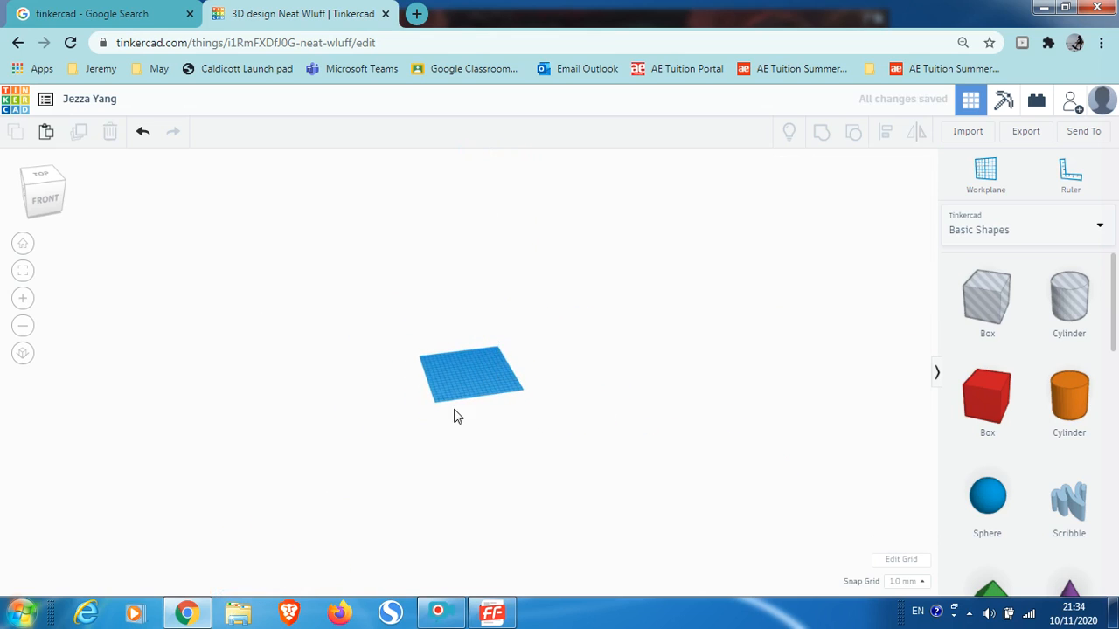
scroll(591, 385, up, 6)
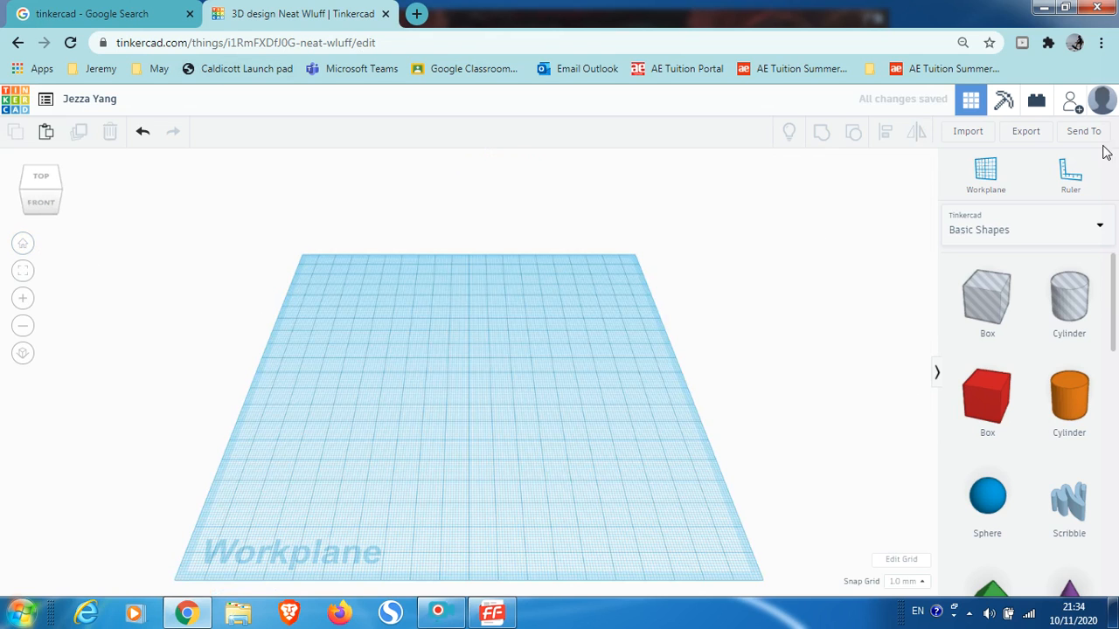
click(1003, 100)
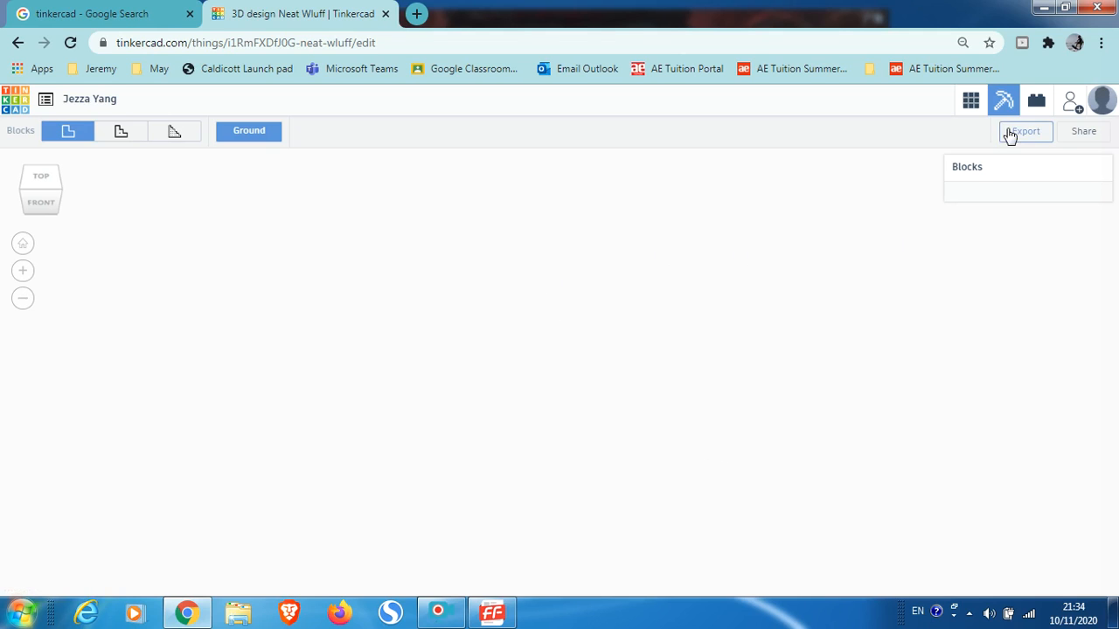
click(1036, 101)
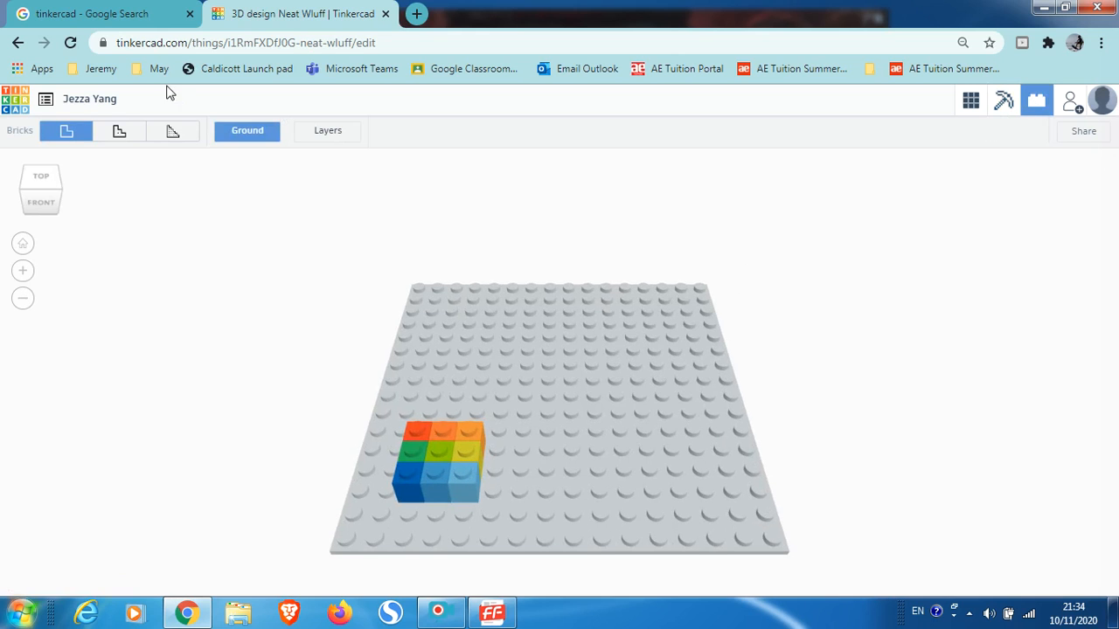
click(970, 101)
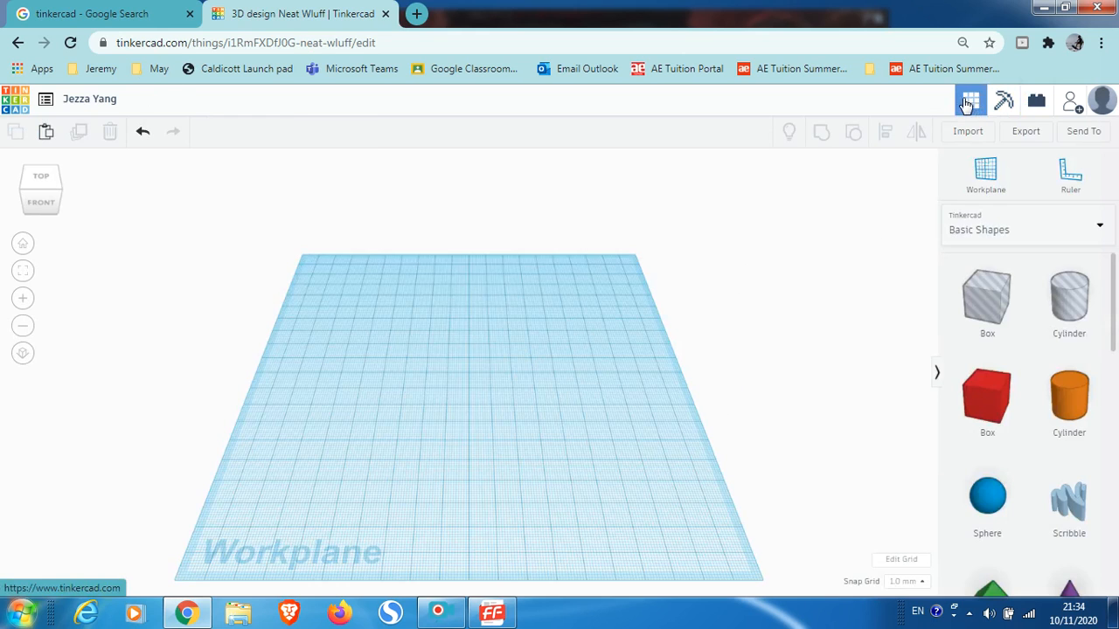
click(1036, 102)
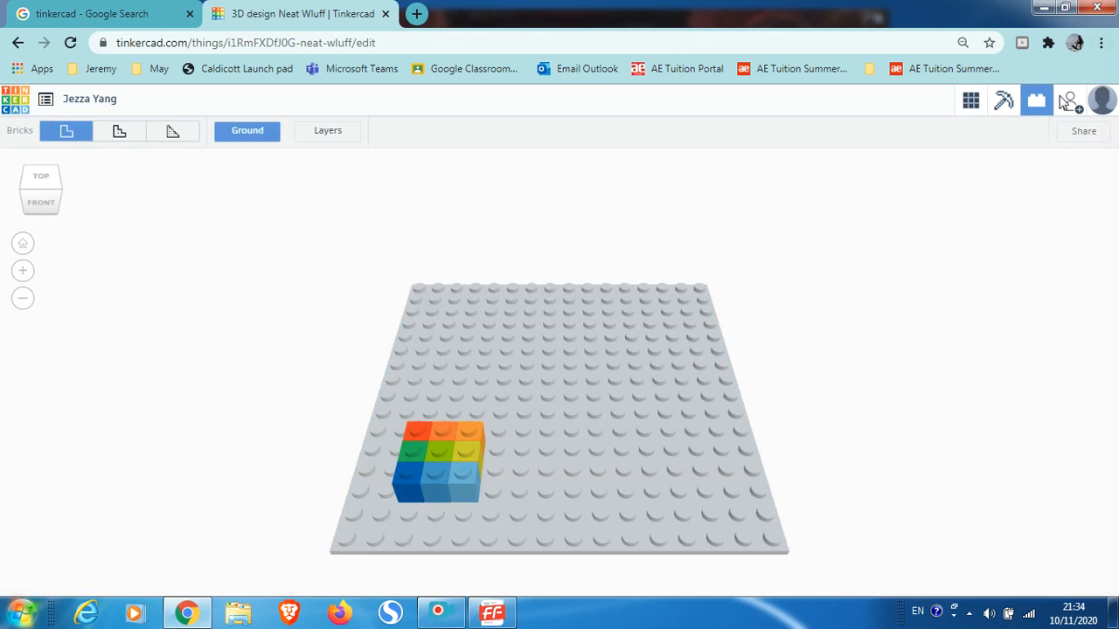
click(970, 104)
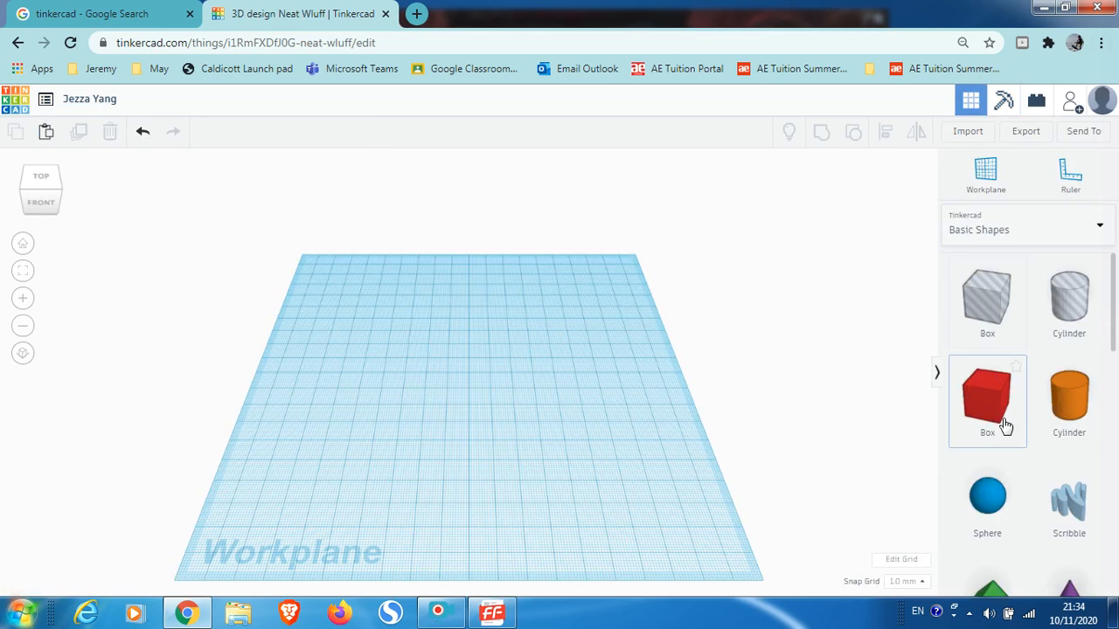
Step: Place a red box, enlarge it to 32 x 48 x 72 mm, and preview it as Bricks
drag(991, 422, 572, 497)
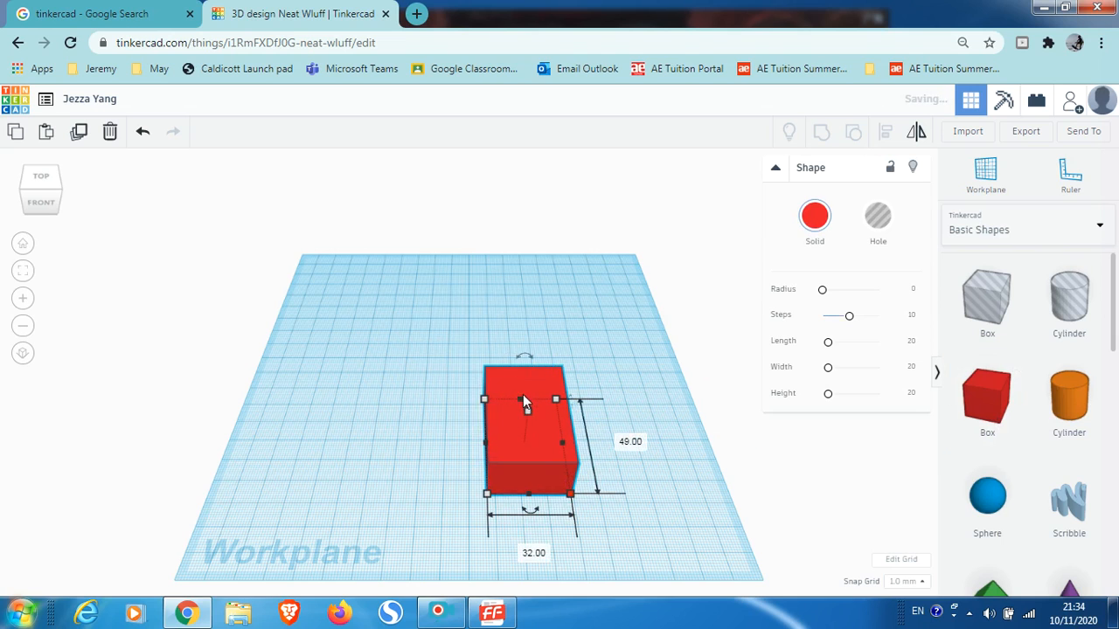
drag(523, 395, 546, 303)
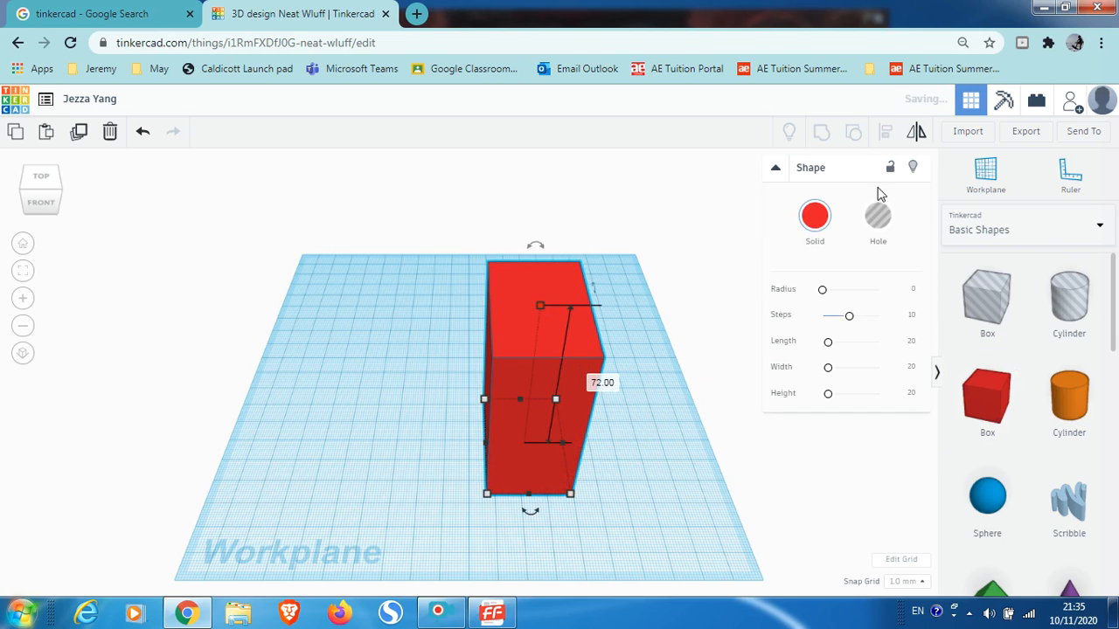
click(1035, 100)
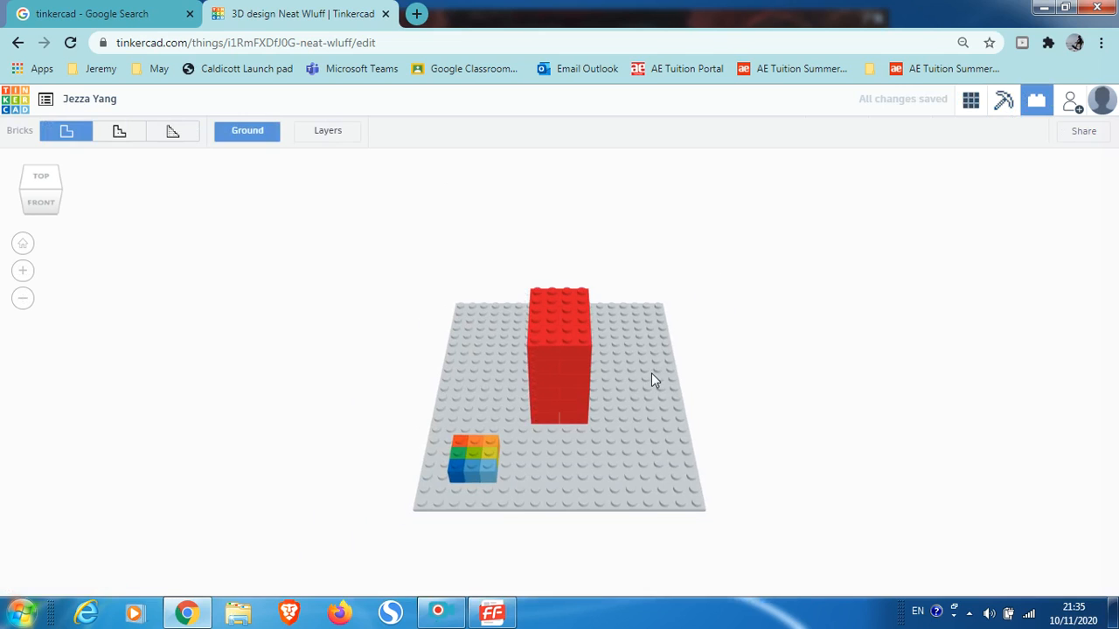
Step: Rebuild the brick preview at 3x, 1x, 2x and 3x sizes, then return to 3D Design
click(174, 133)
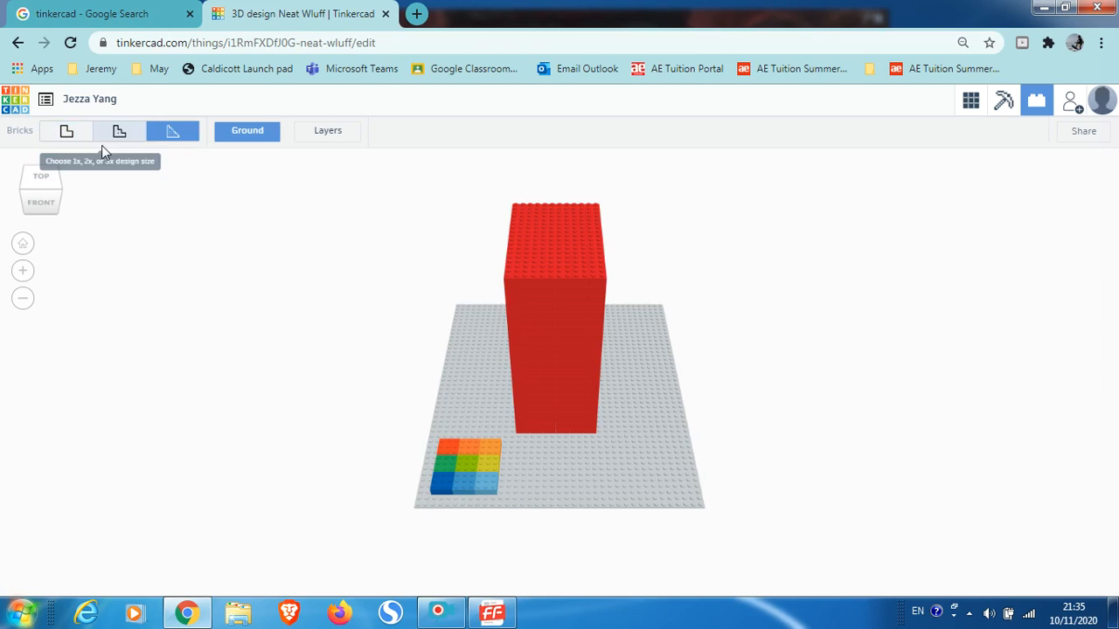
click(77, 145)
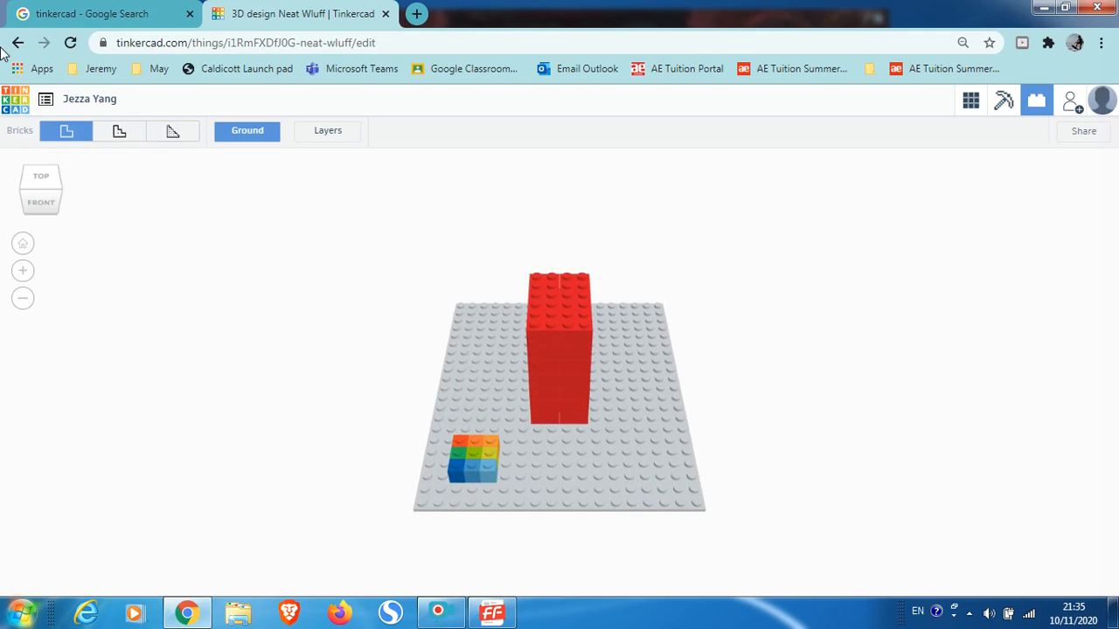
click(122, 136)
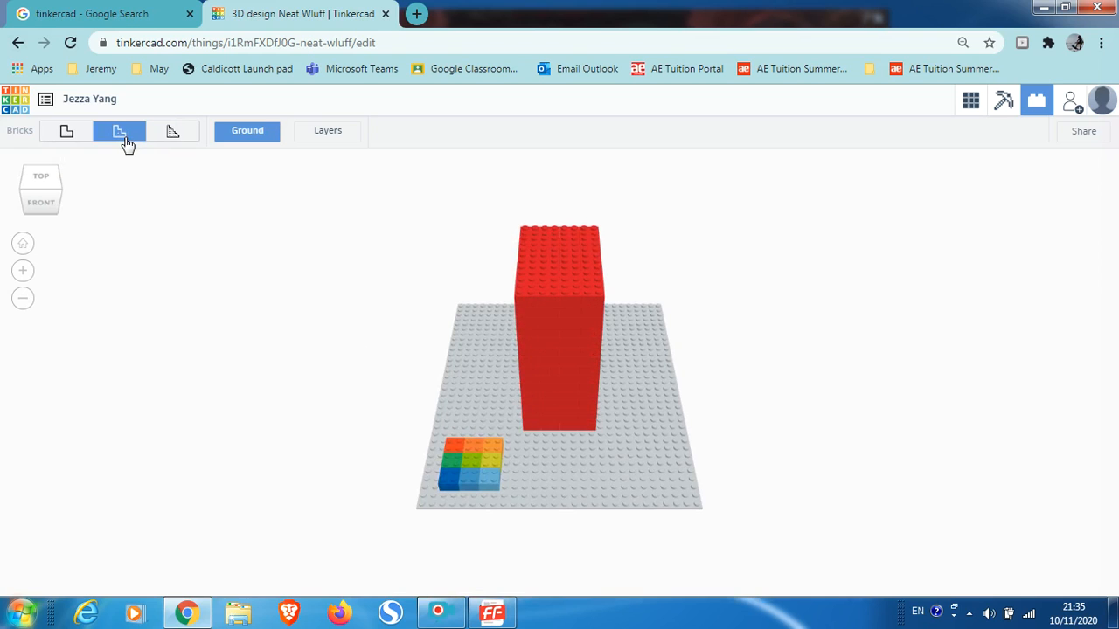
click(166, 140)
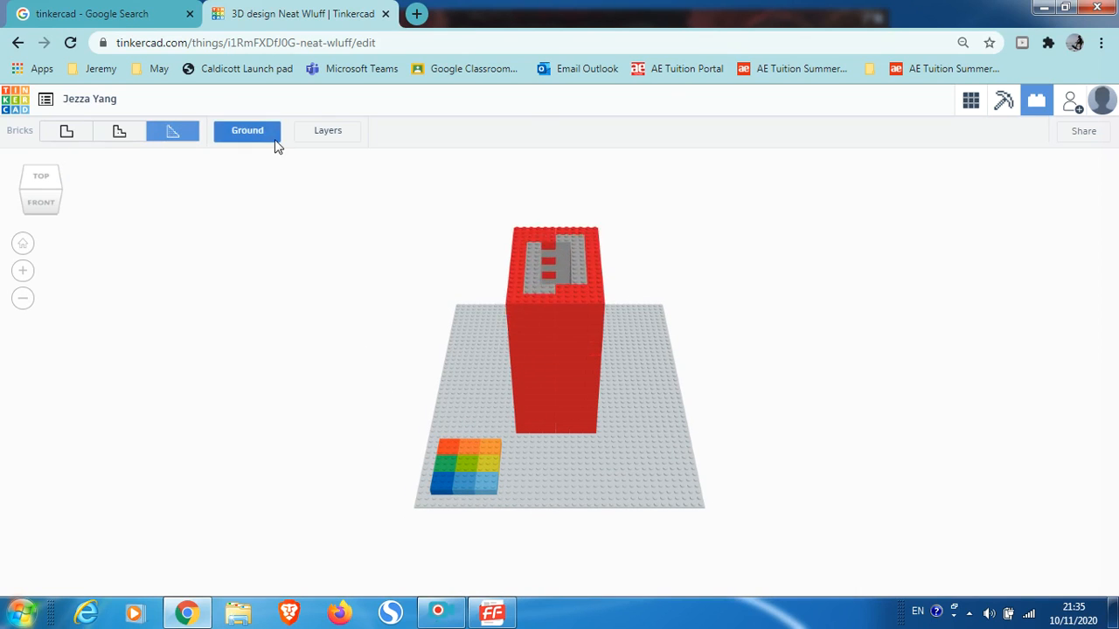
click(972, 103)
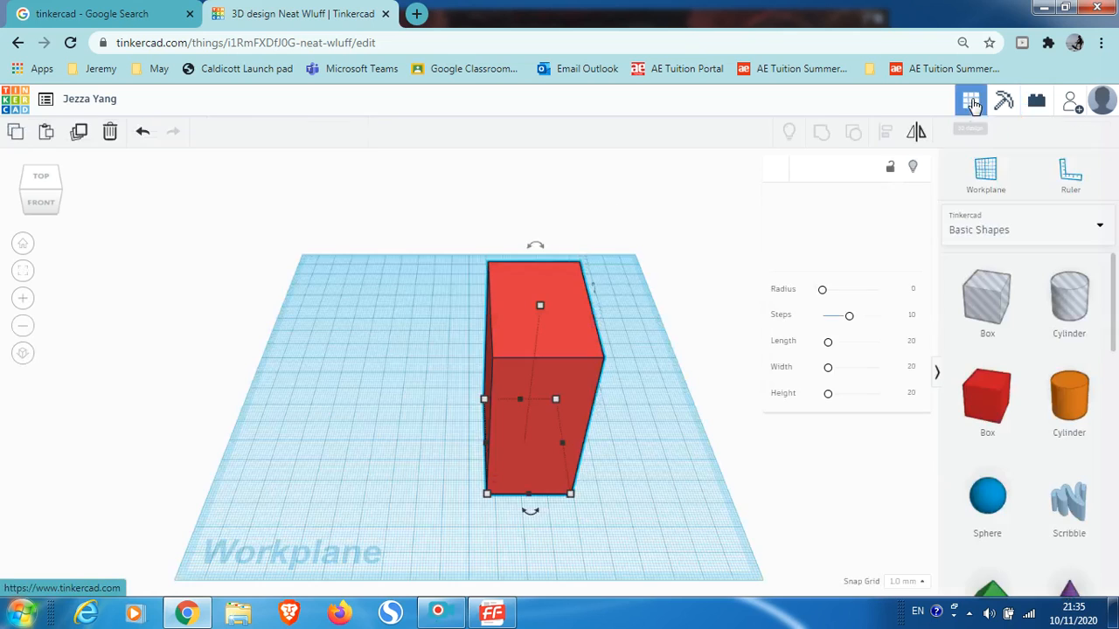
Step: Select the tall red box and orbit to a low side angle for the Workplane tool
click(440, 314)
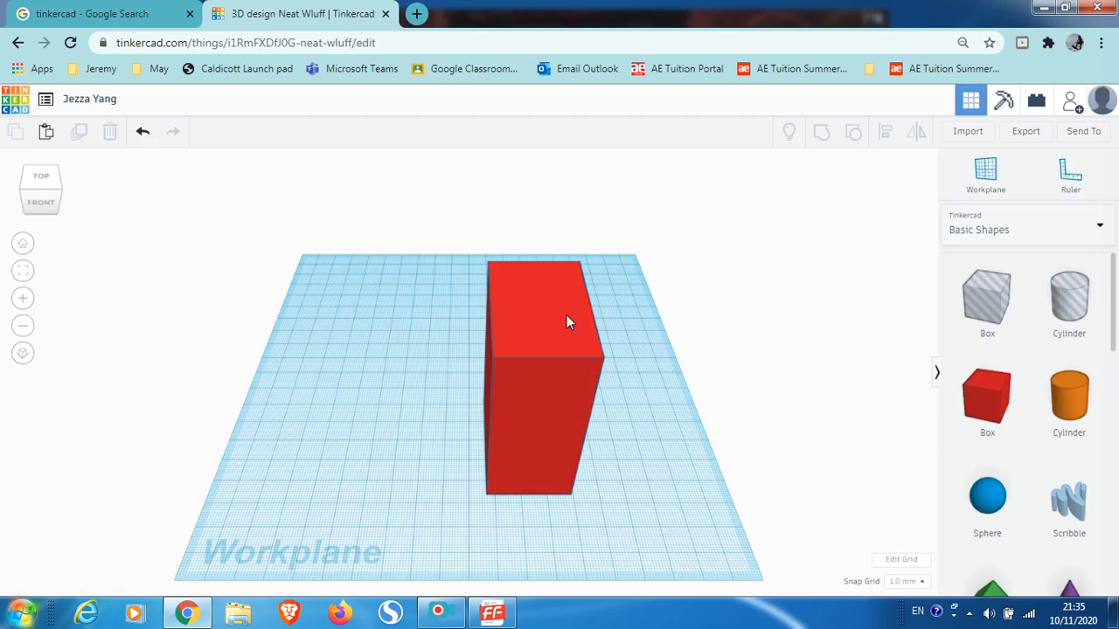
click(550, 369)
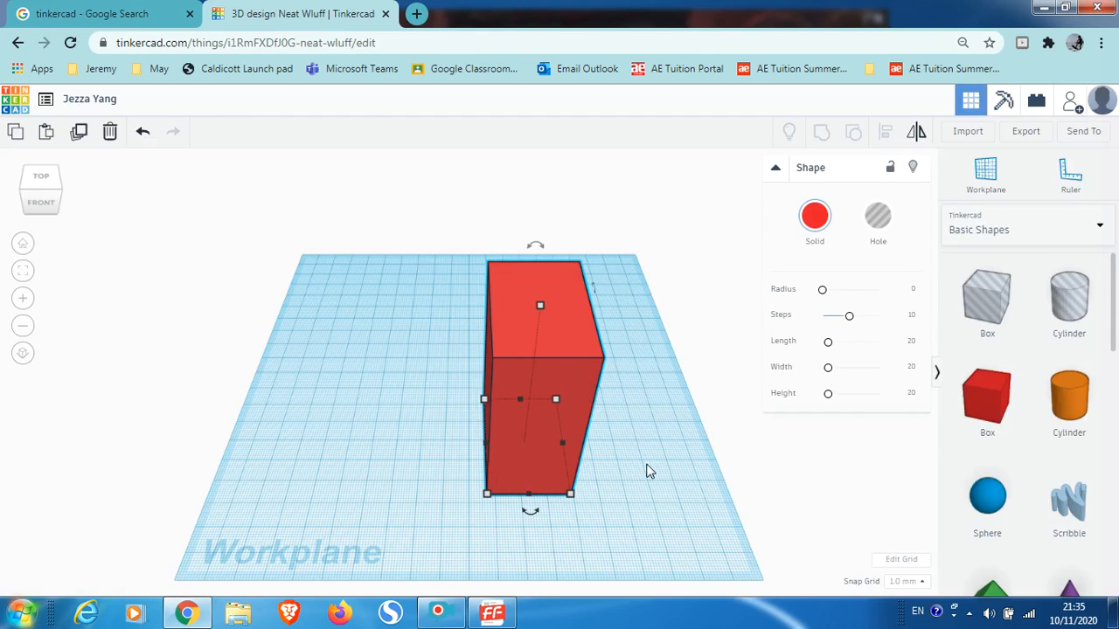
click(645, 479)
click(512, 407)
right_drag(670, 524, 659, 464)
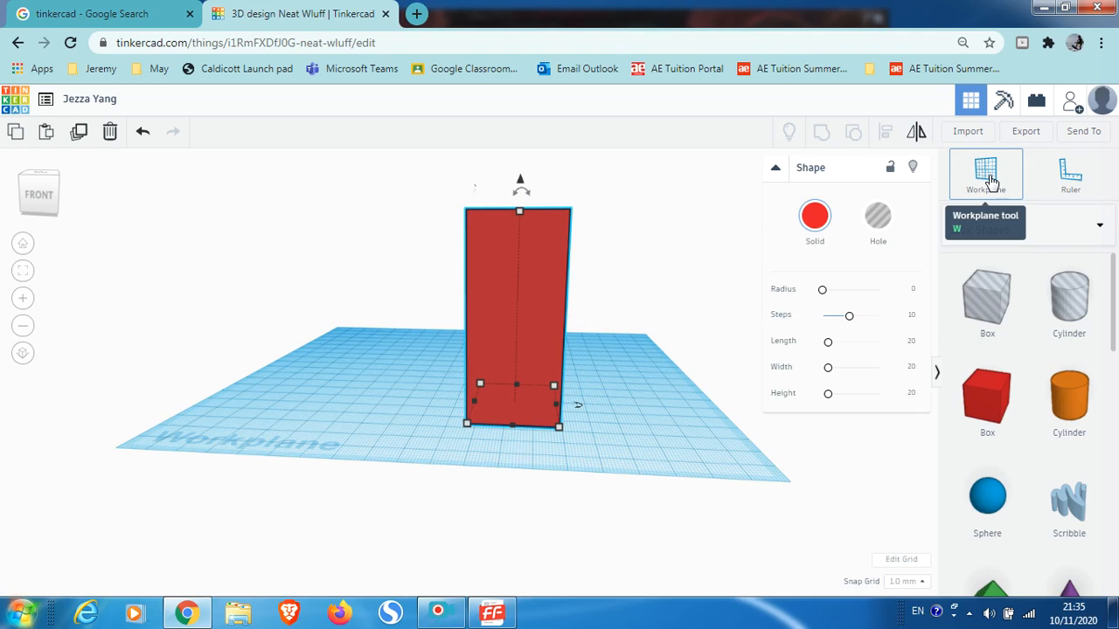
click(973, 192)
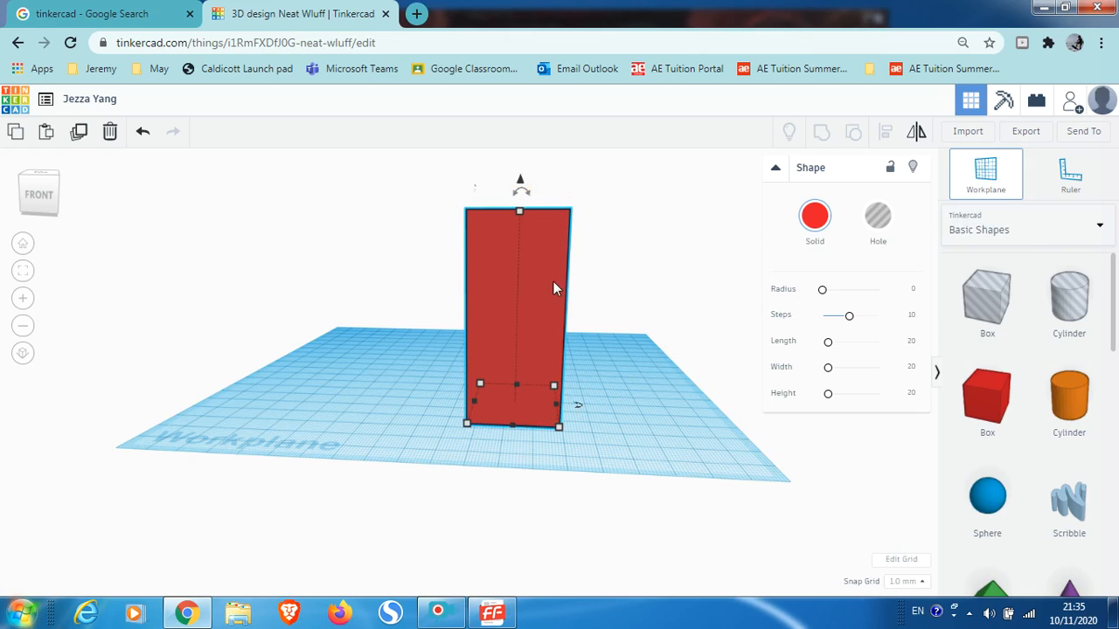
Step: Place a workplane on the tall box's front face and orbit around it
click(483, 210)
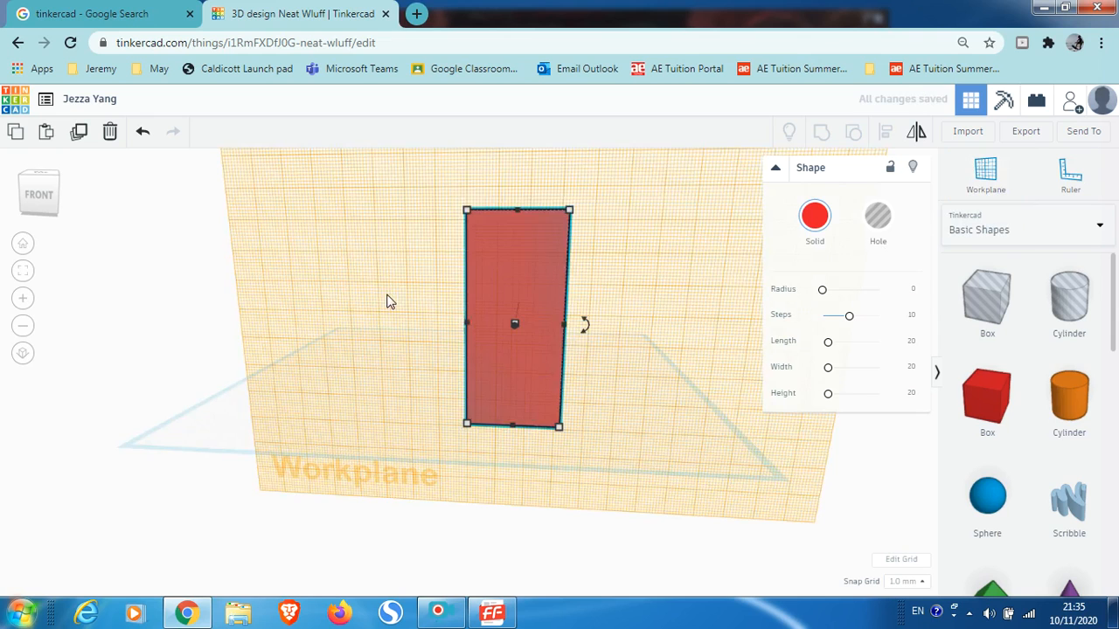
scroll(349, 353, down, 10)
right_drag(319, 347, 606, 340)
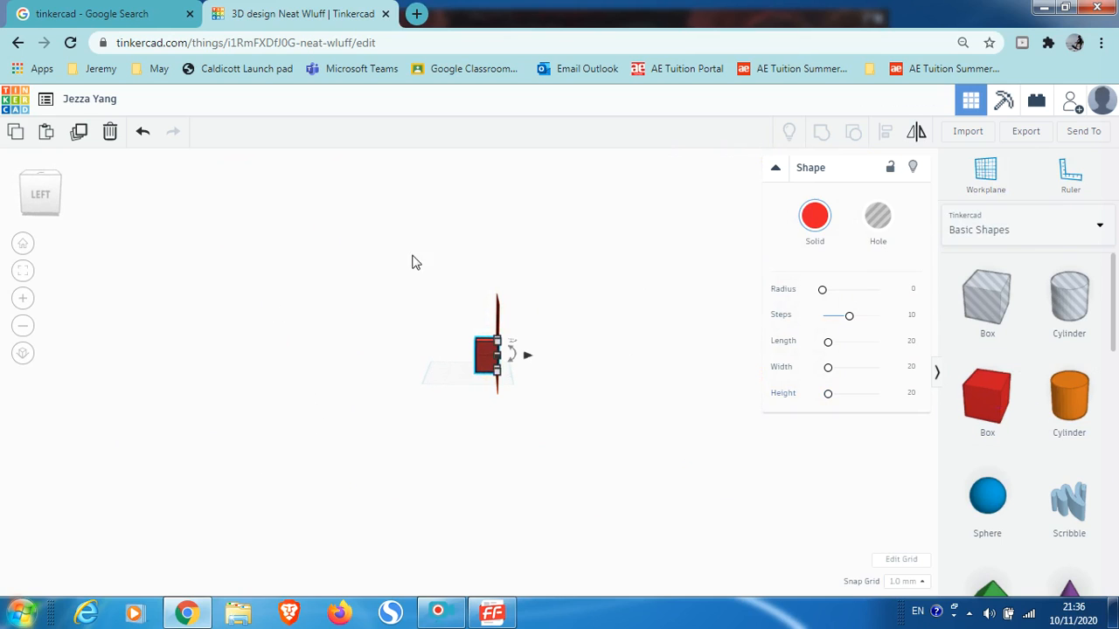
scroll(464, 451, up, 8)
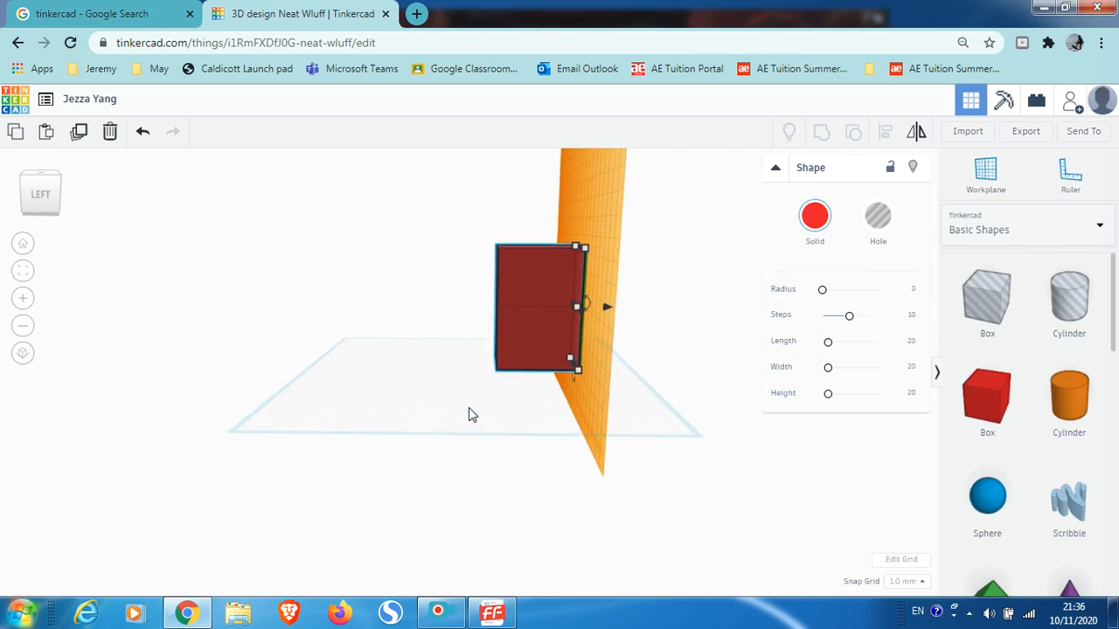
right_drag(686, 486, 664, 477)
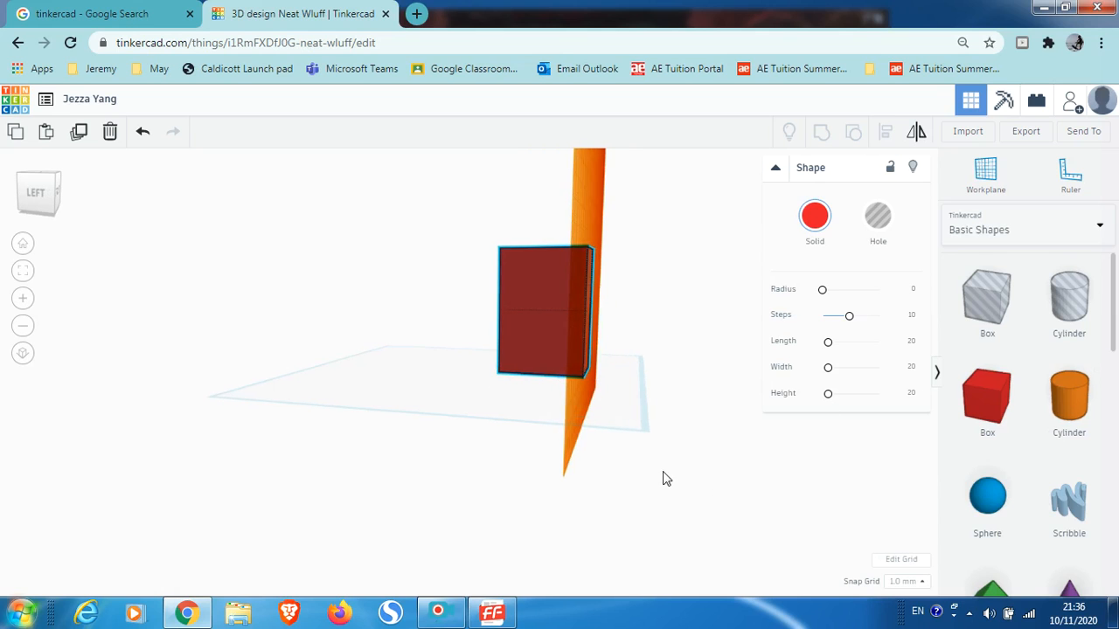
Step: Drop a small red box onto the vertical workplane and nudge it with the arrow keys
drag(994, 417, 565, 337)
right_drag(445, 324, 597, 459)
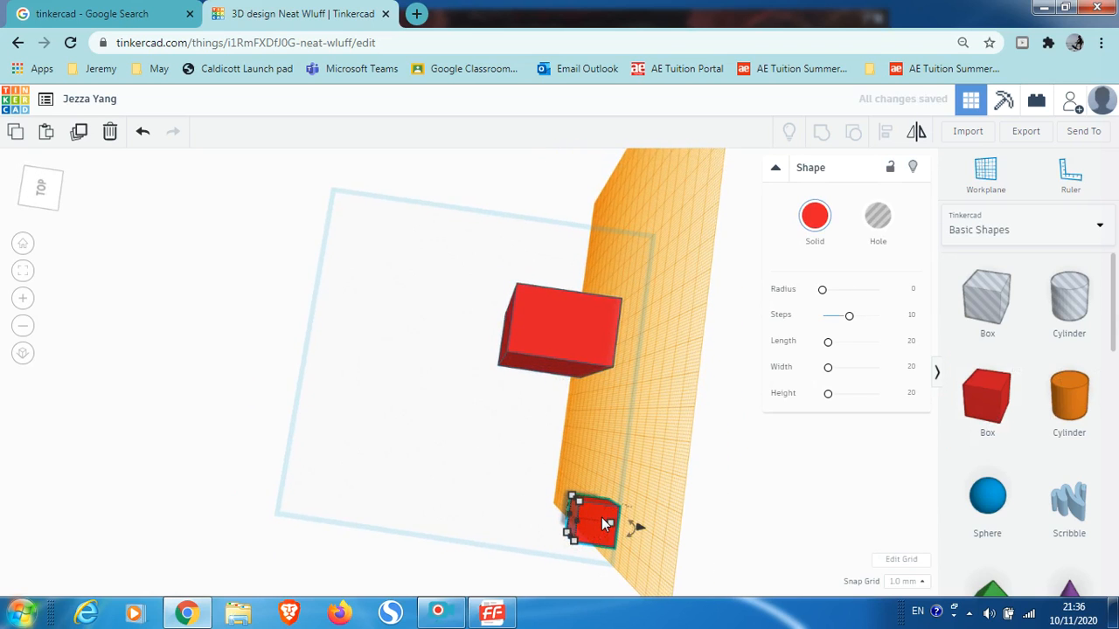
key(Down)
key(Down)
key(Down)
key(Down)
key(Up)
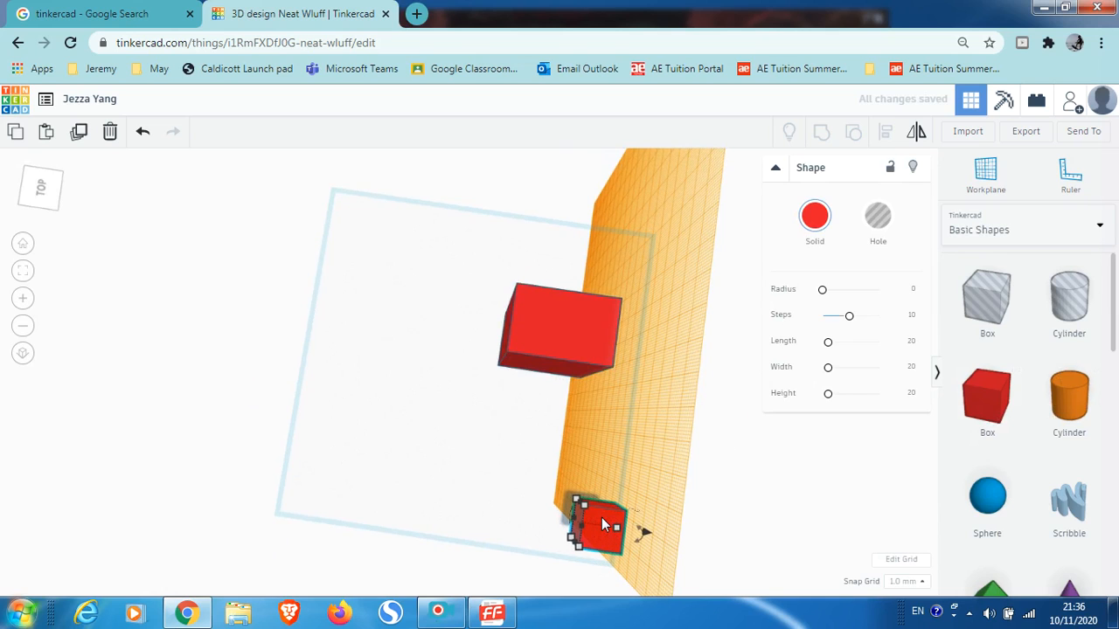
key(Up)
key(Up)
key(Up)
key(Up)
key(Up)
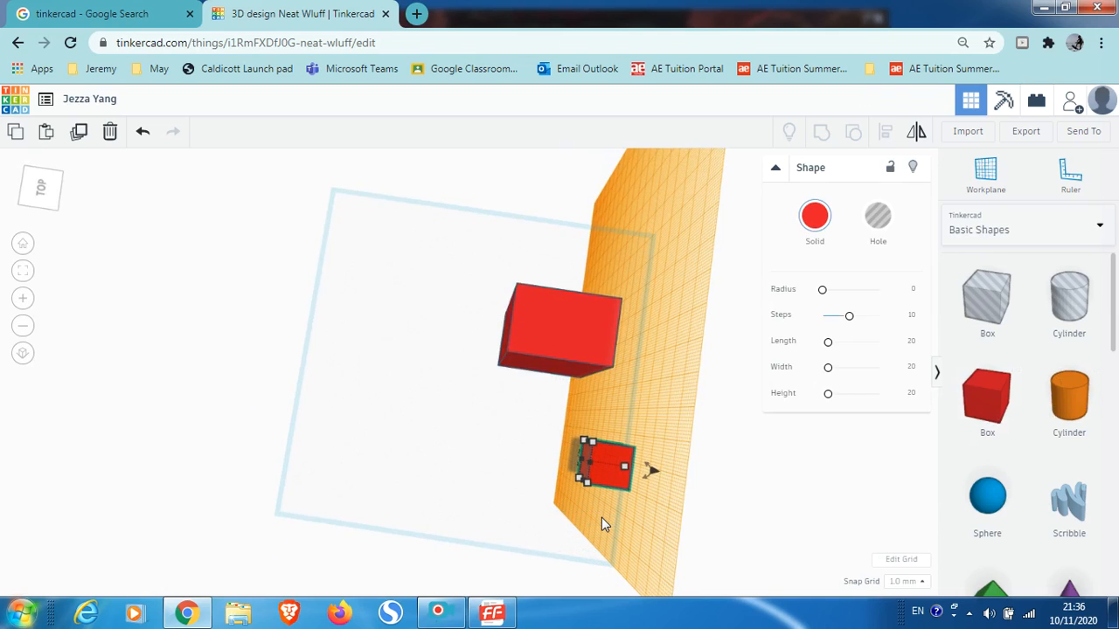
key(Up)
right_drag(734, 521, 729, 384)
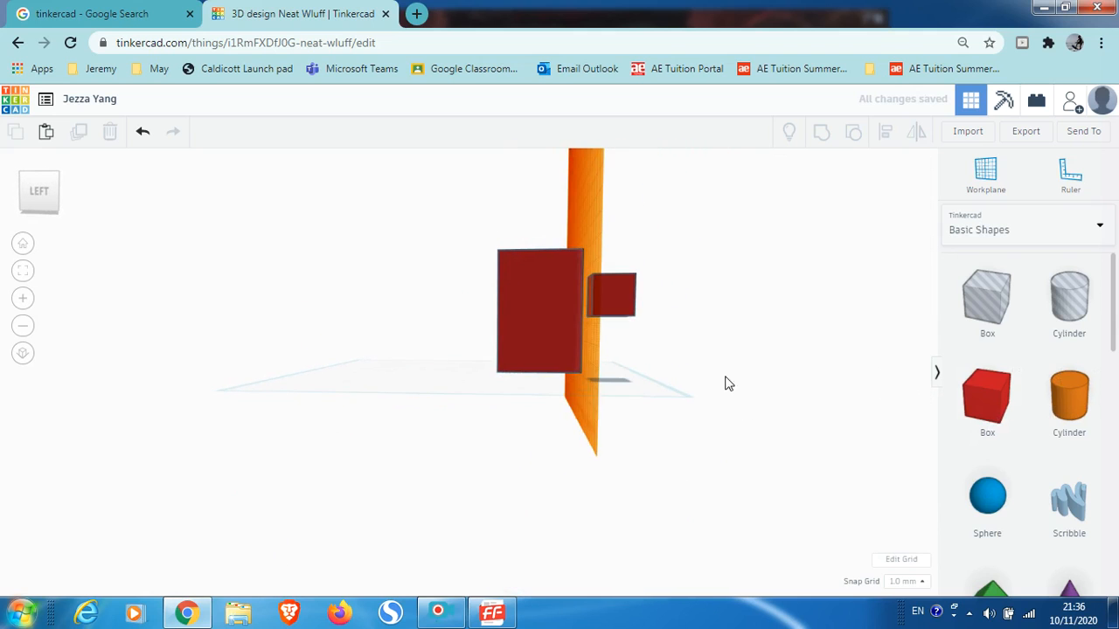
click(616, 298)
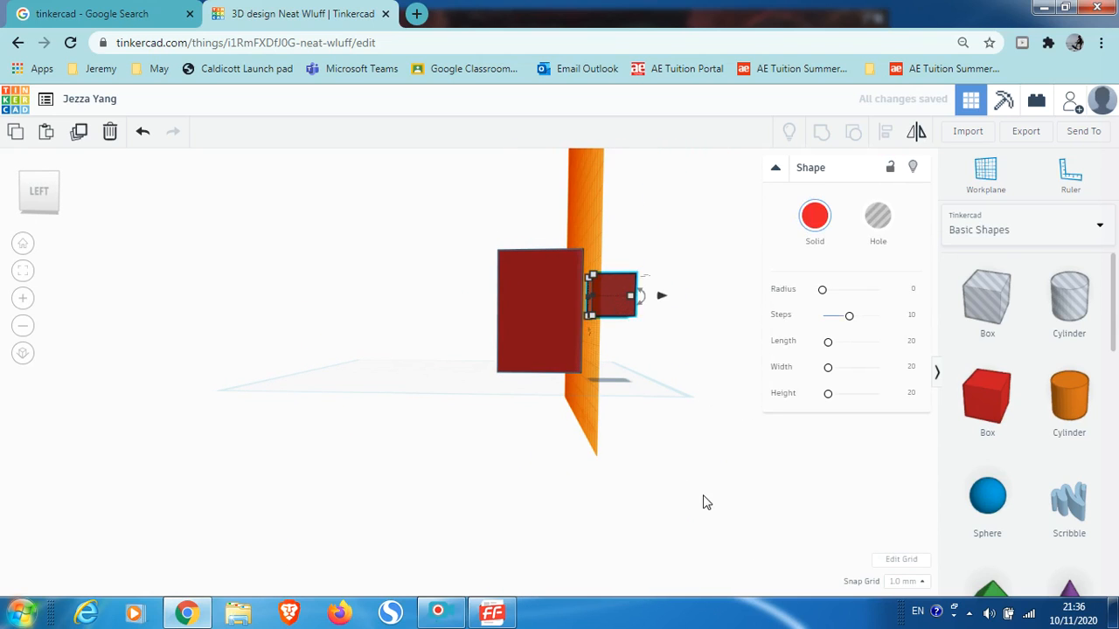
click(682, 394)
right_drag(682, 394, 629, 327)
drag(628, 320, 792, 393)
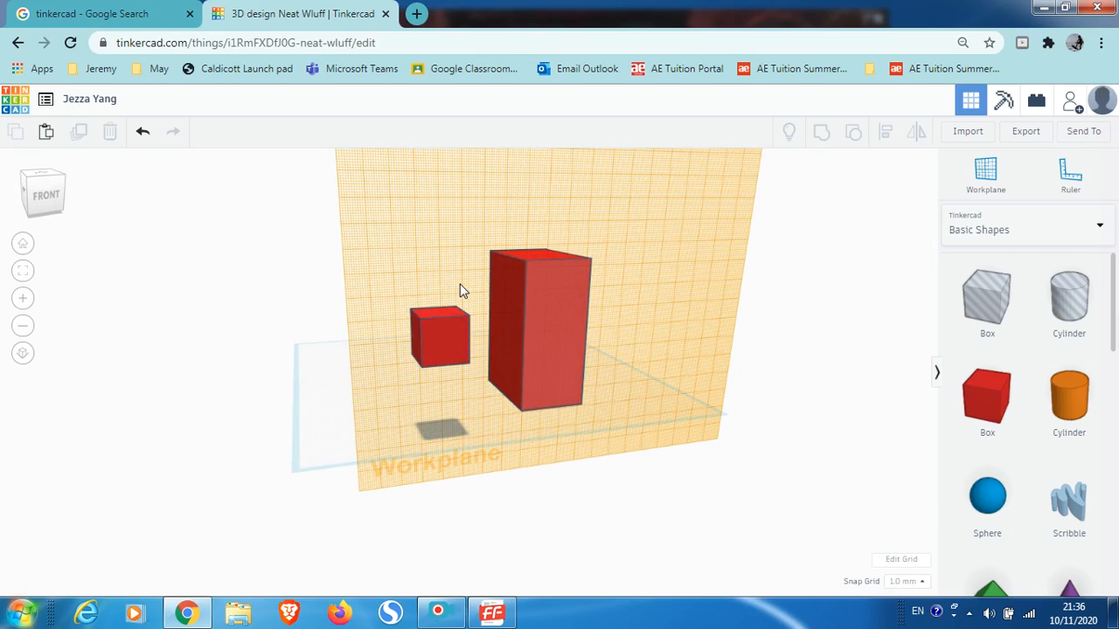
Step: Reset to the default flat workplane with W and look down on the boxes
key(w)
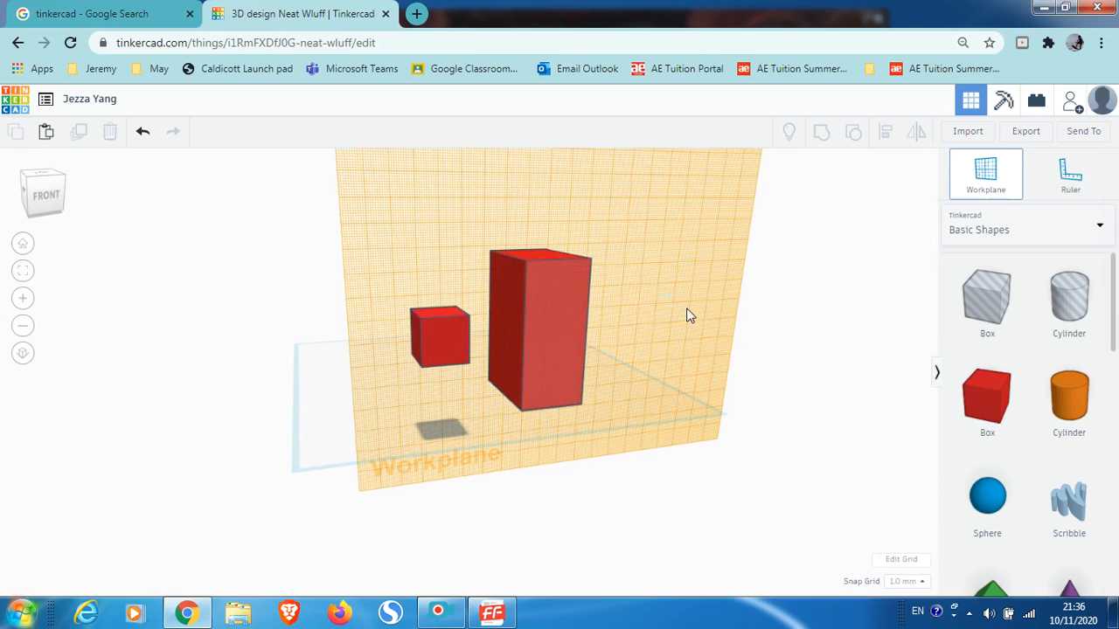
click(796, 393)
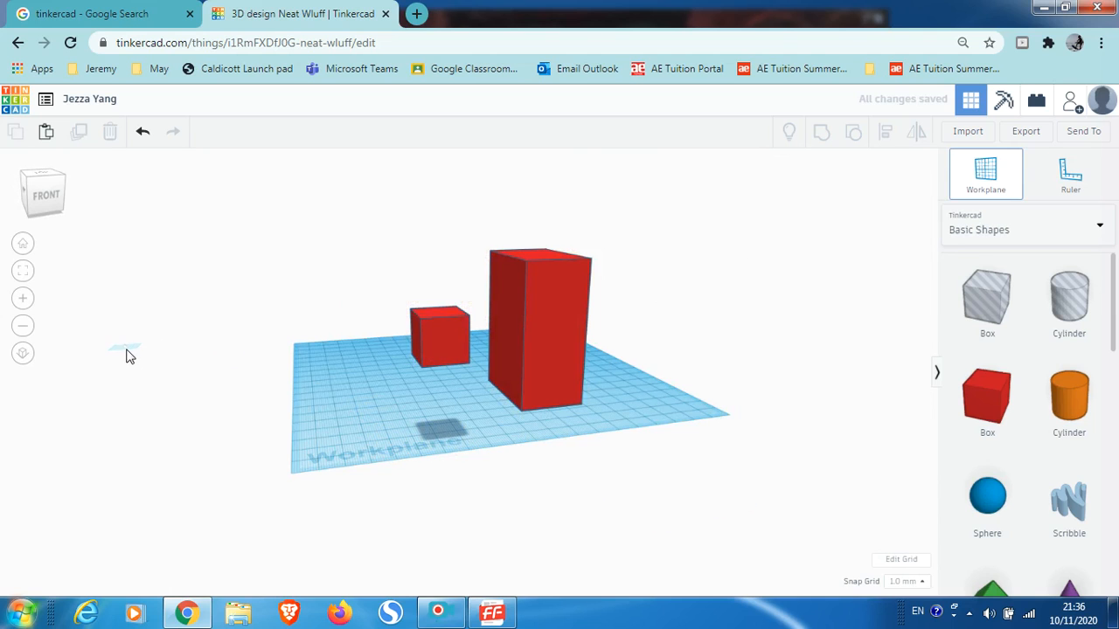
click(130, 356)
right_drag(315, 382, 601, 405)
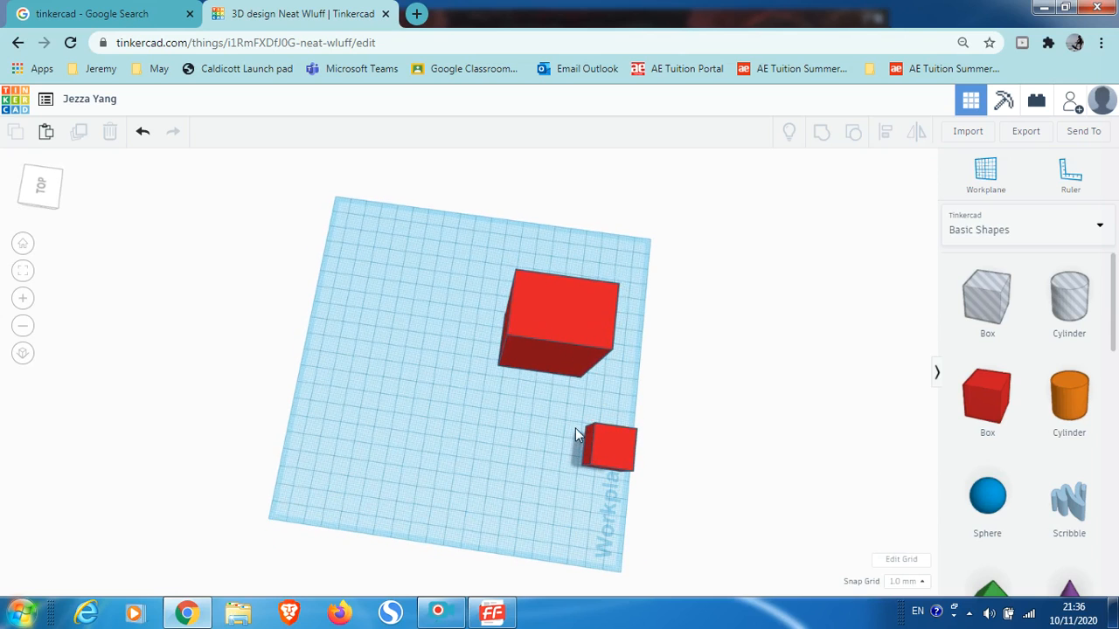
Step: Marquee-select both red boxes, delete them, and return to the Home view
click(616, 434)
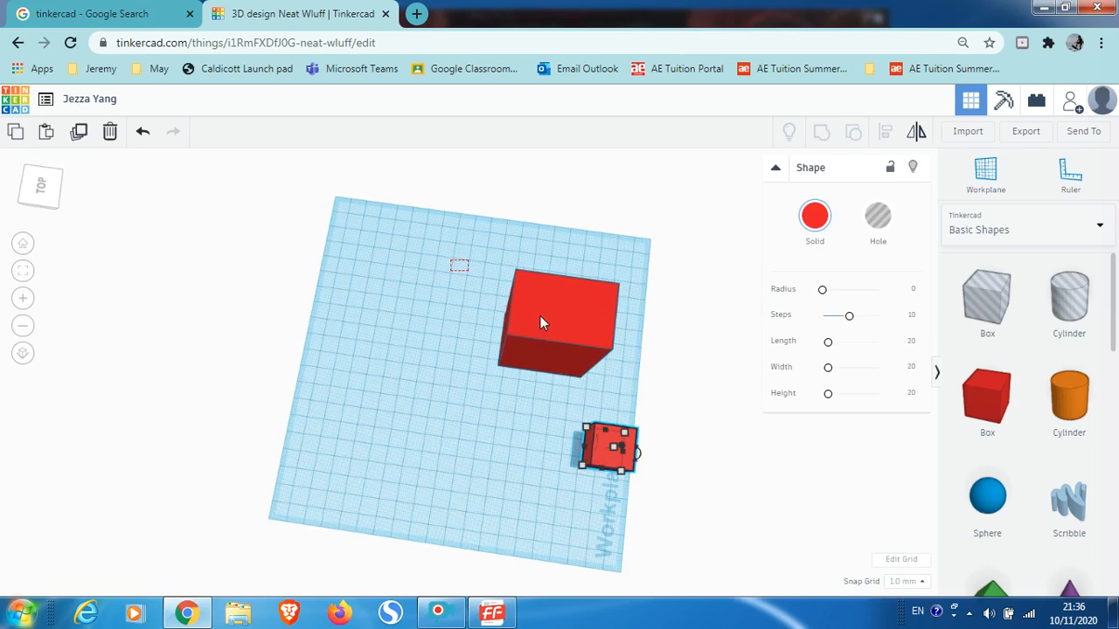
drag(540, 323, 637, 516)
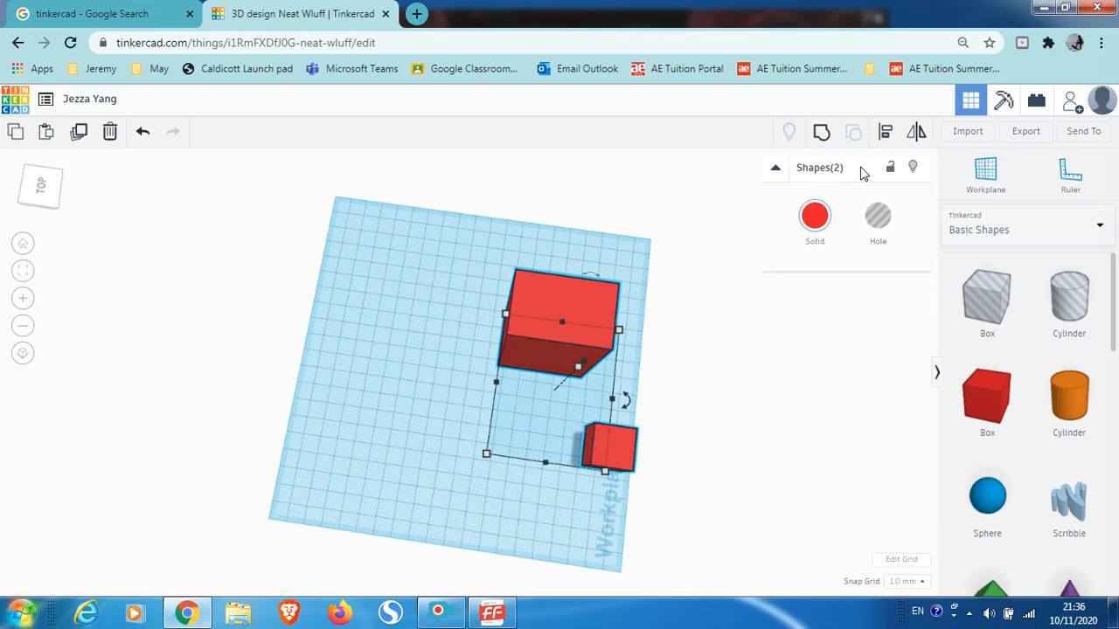
key(Delete)
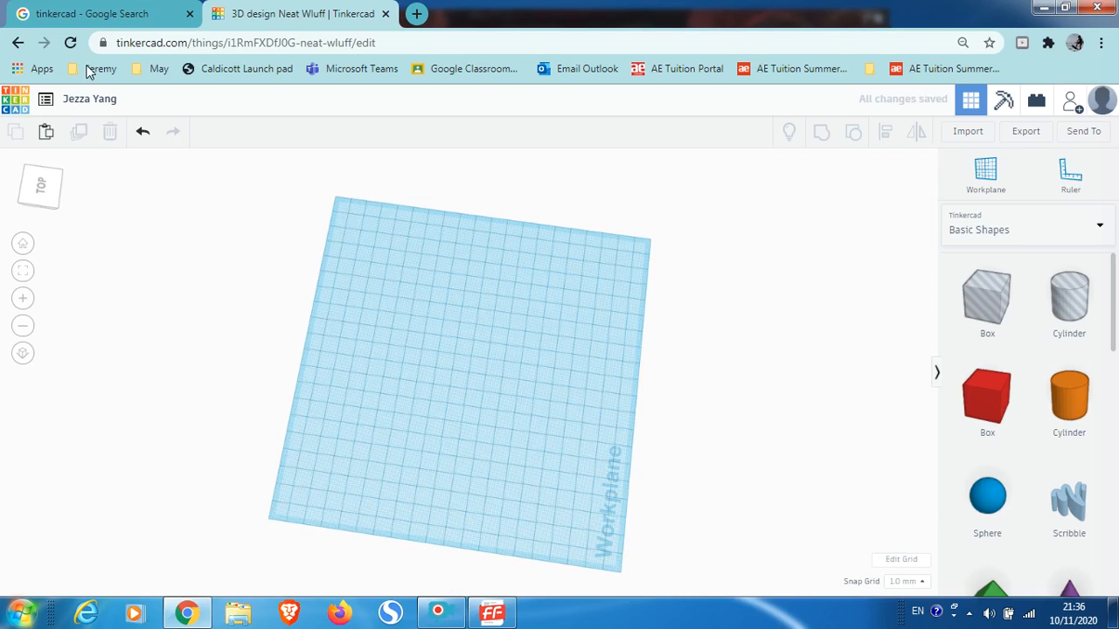
click(22, 242)
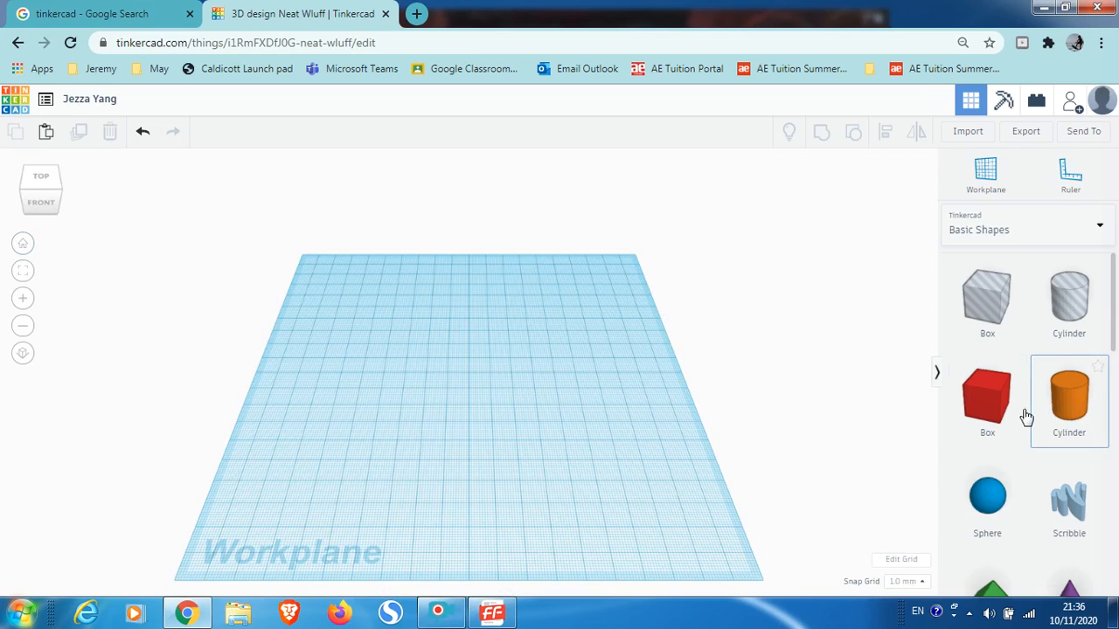
Step: Add a test red box, delete it, undo the deletion, and delete it again
click(988, 398)
click(425, 371)
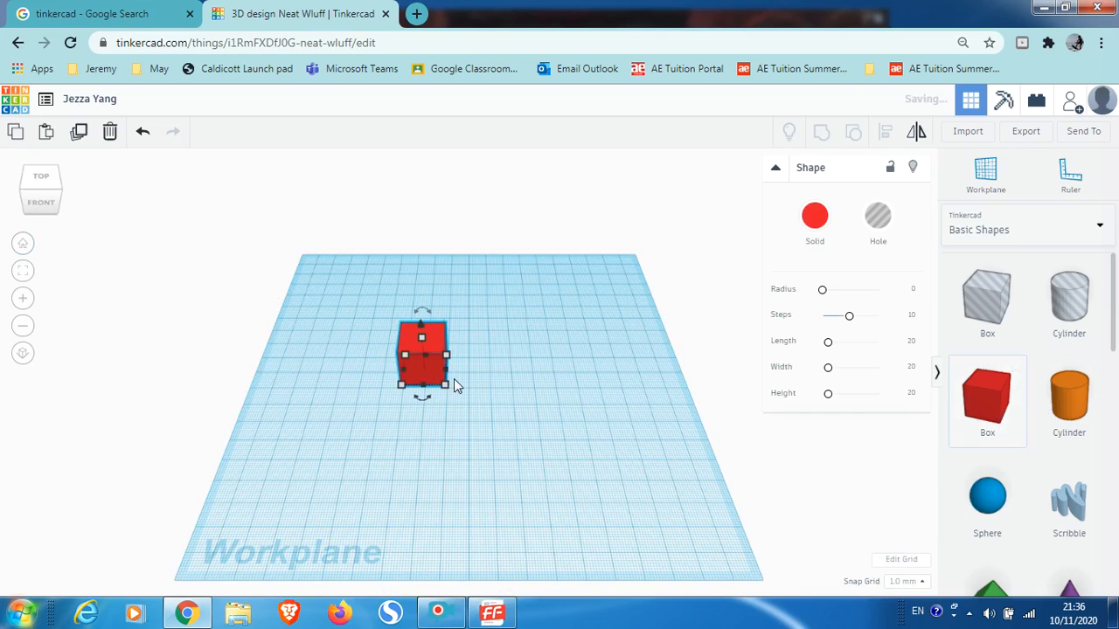
click(539, 425)
click(422, 369)
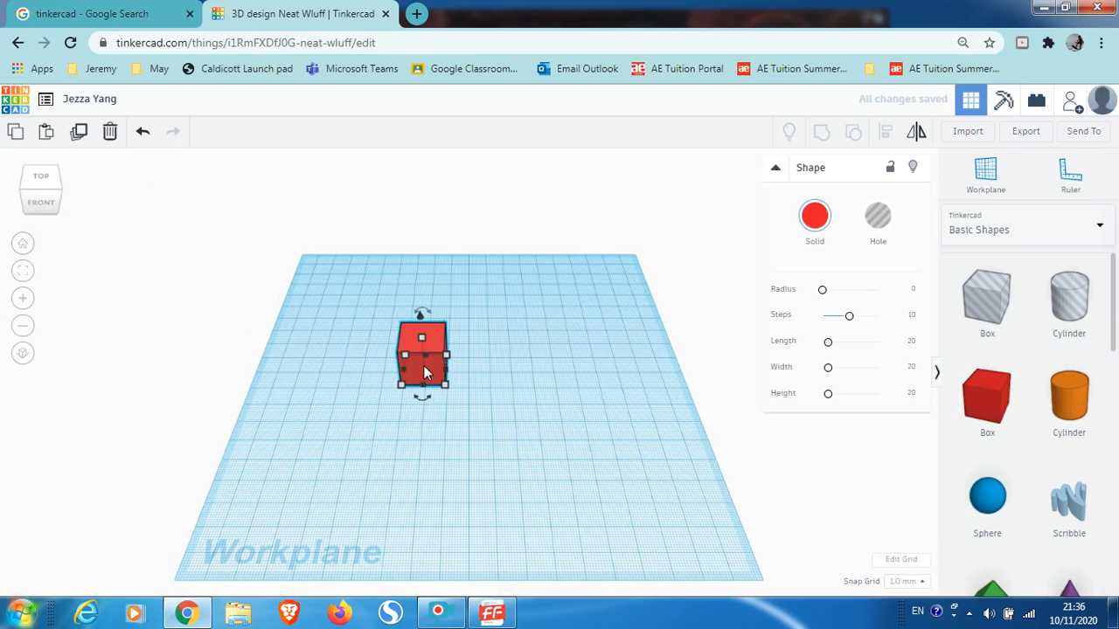
key(Delete)
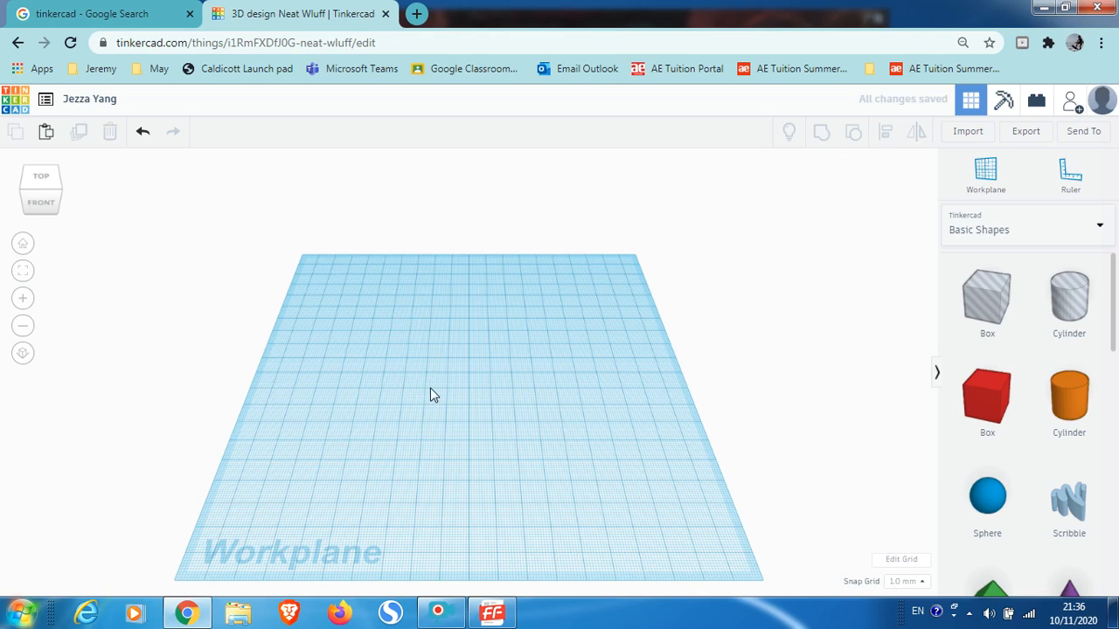
click(143, 133)
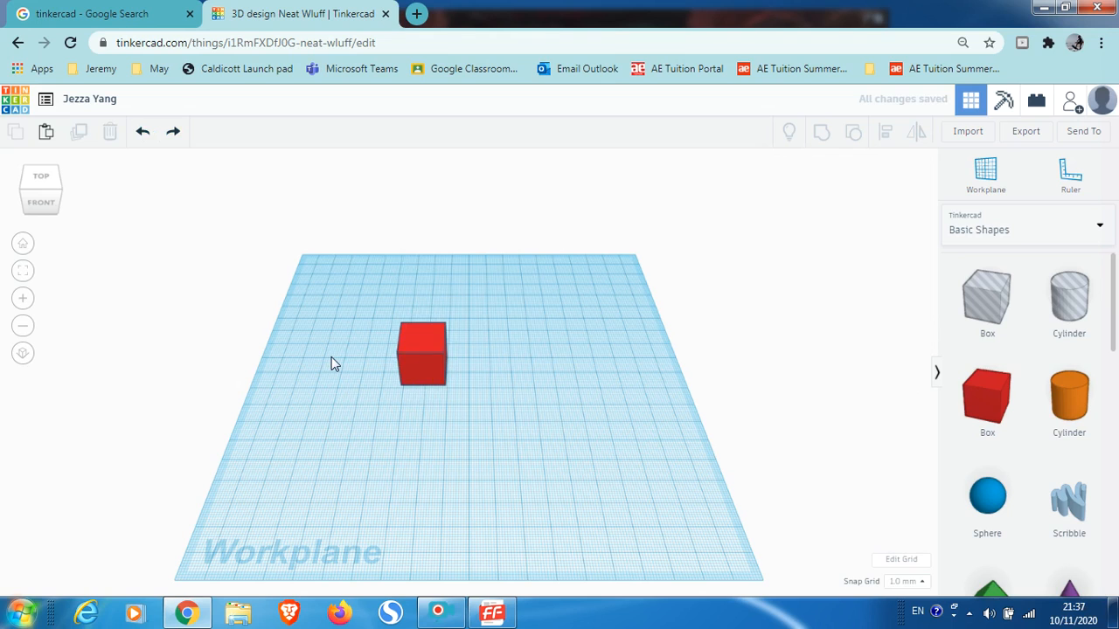
click(425, 368)
key(Delete)
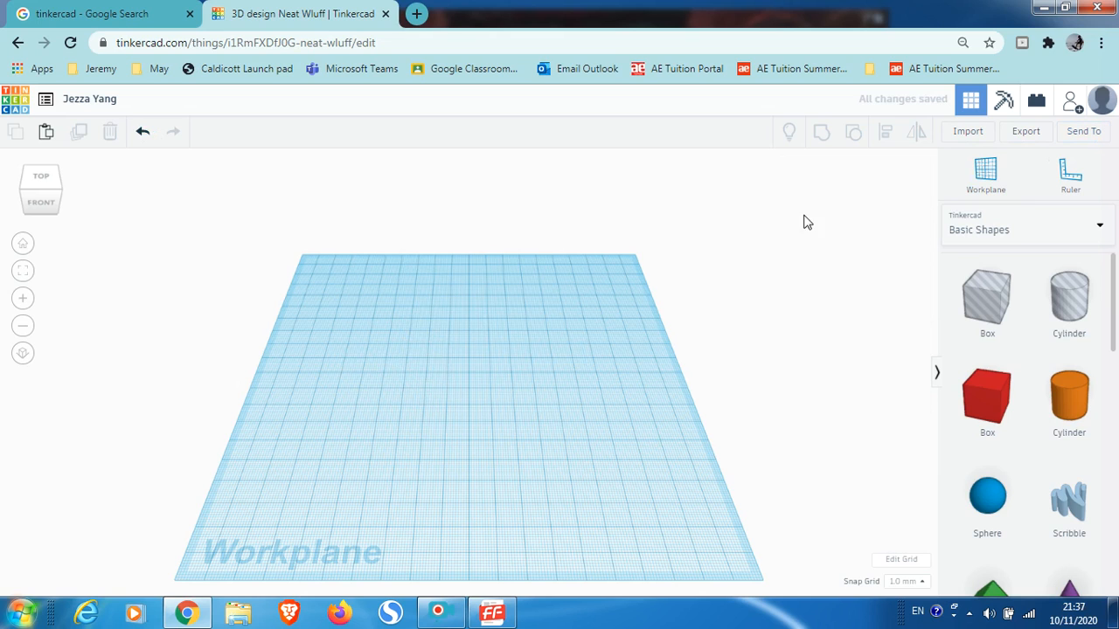
Step: Add a Ring shape to the workplane and delete it
scroll(972, 428, down, 10)
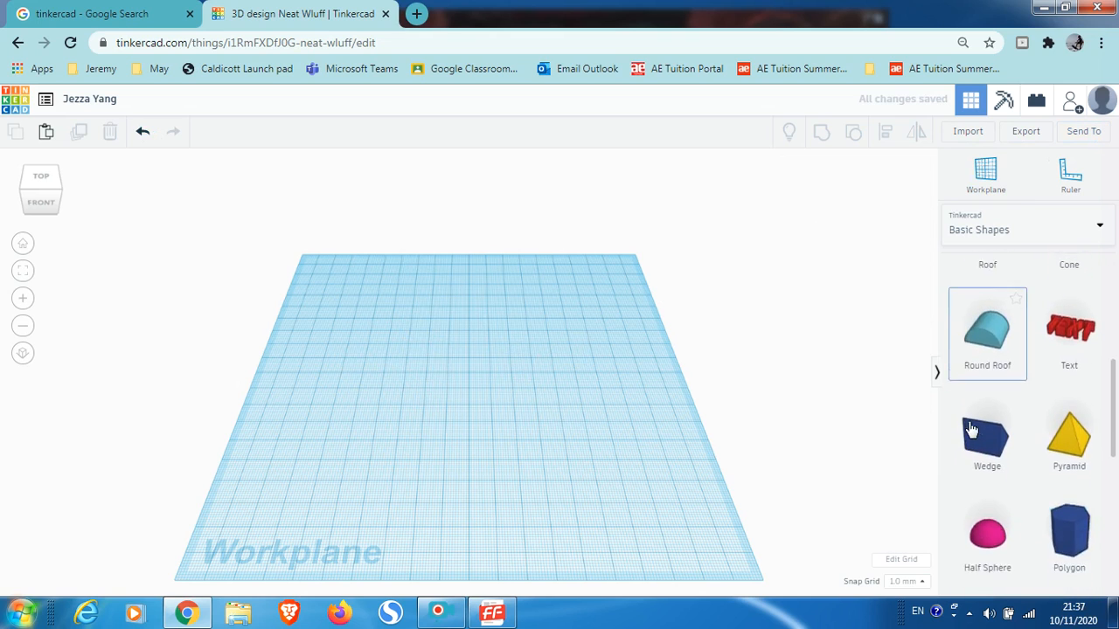
scroll(972, 428, up, 1)
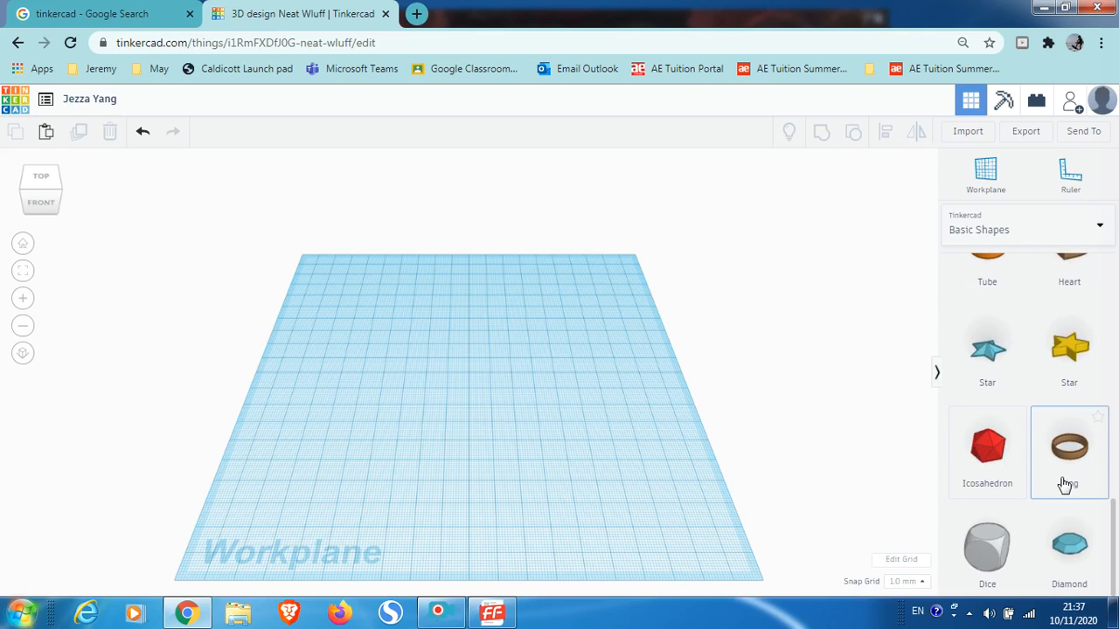
drag(1062, 484, 562, 428)
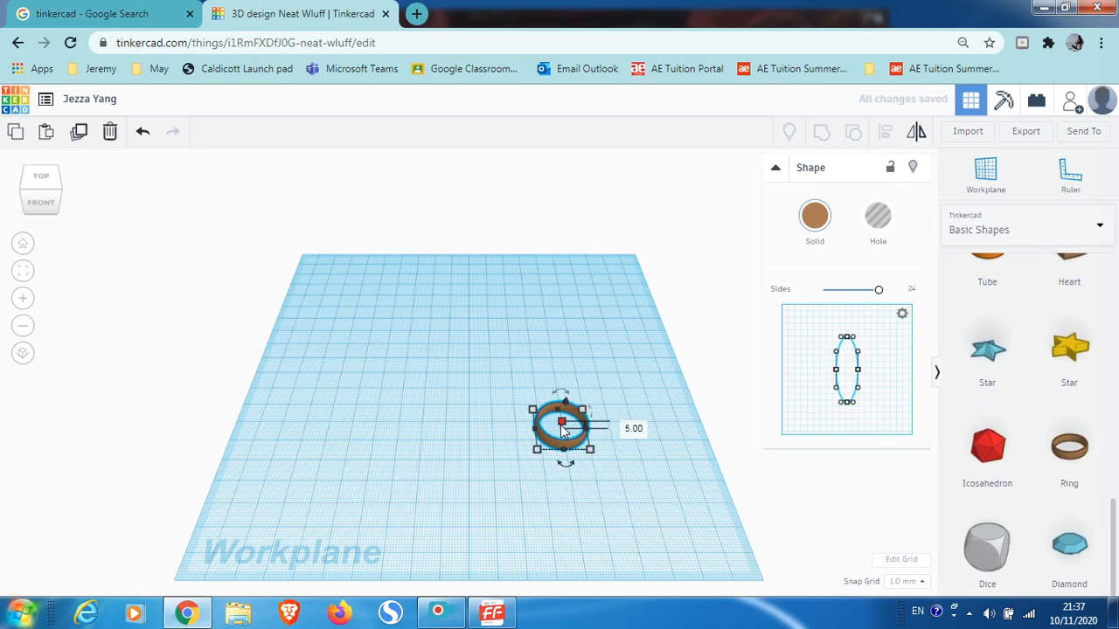
key(Delete)
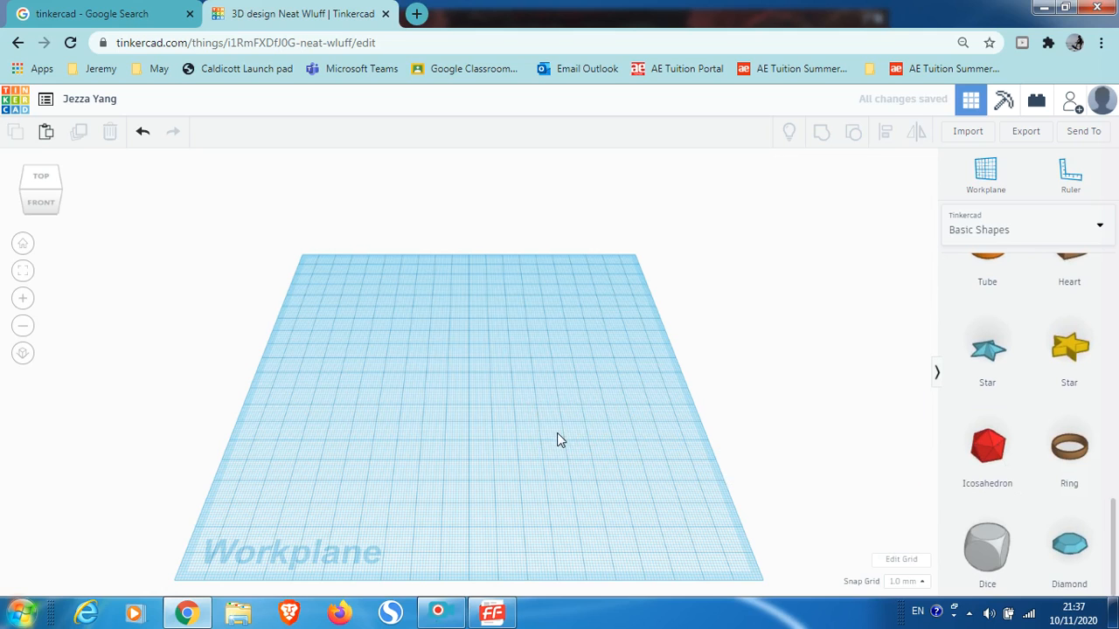
Step: Browse the Dinosaur shape library, then switch the catalogue back to Basic Shapes
click(1100, 229)
scroll(1019, 411, down, 2)
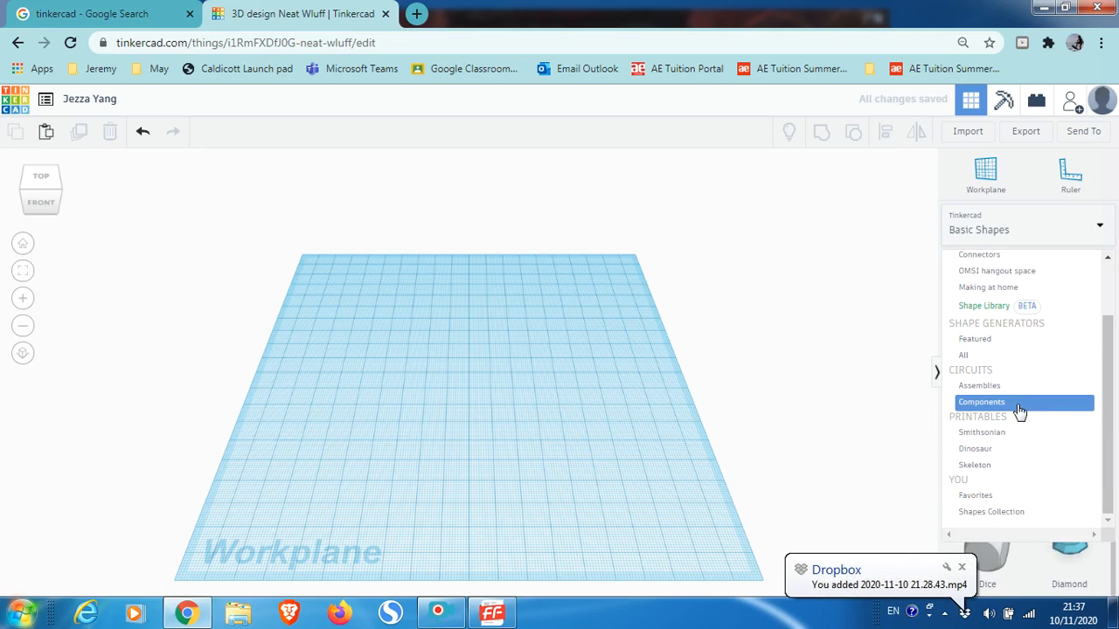
click(1004, 449)
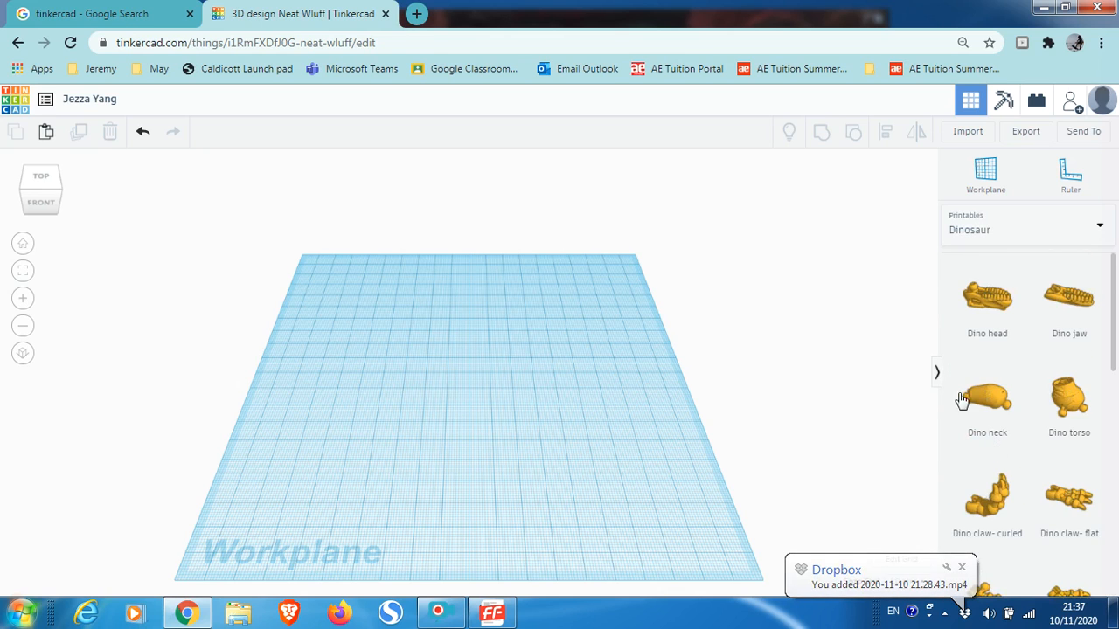
scroll(961, 399, down, 3)
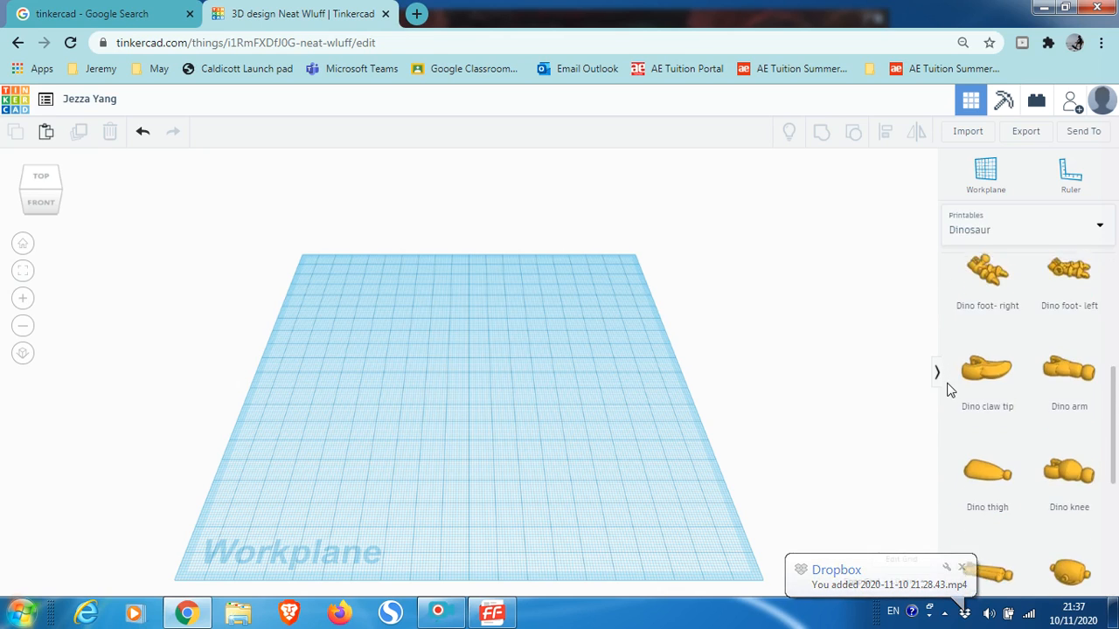
click(1103, 232)
scroll(1006, 352, down, 2)
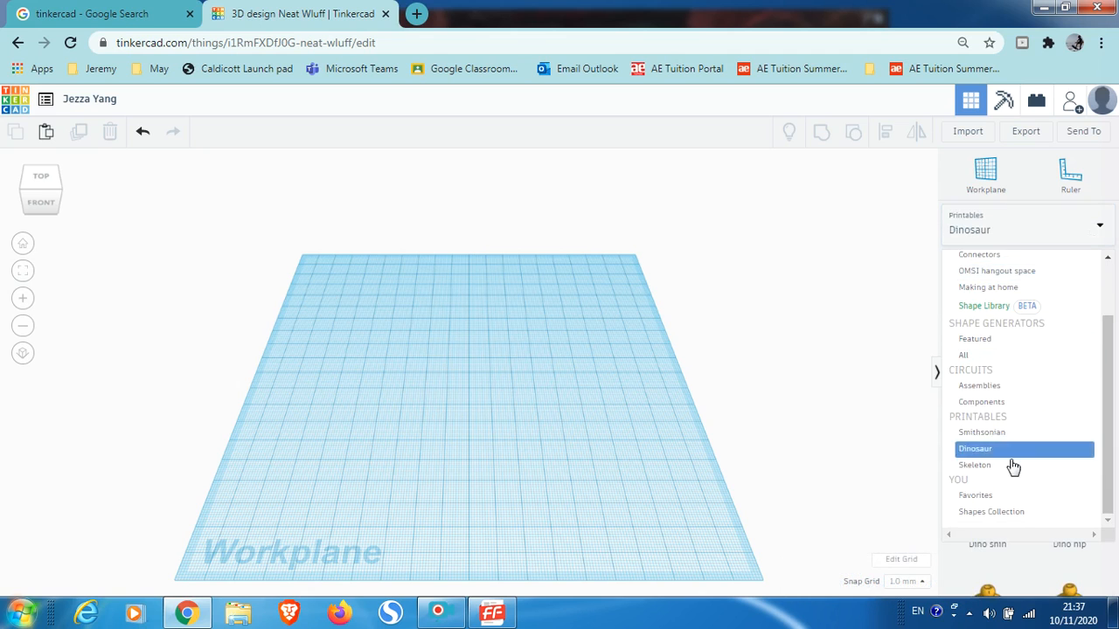
scroll(1010, 512, up, 2)
scroll(1010, 507, down, 2)
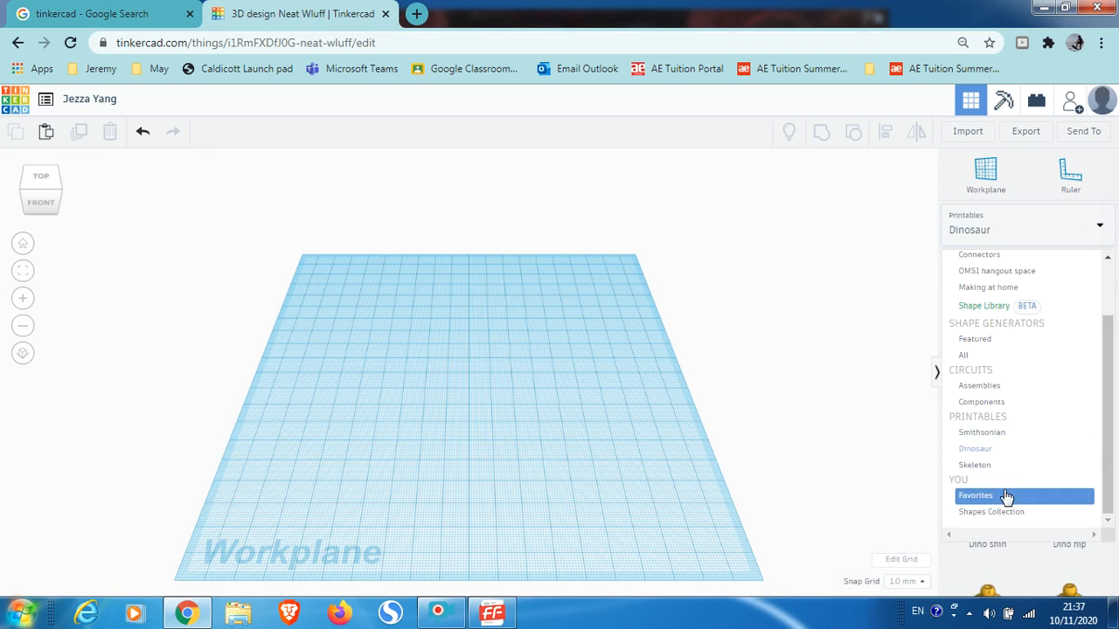
click(886, 278)
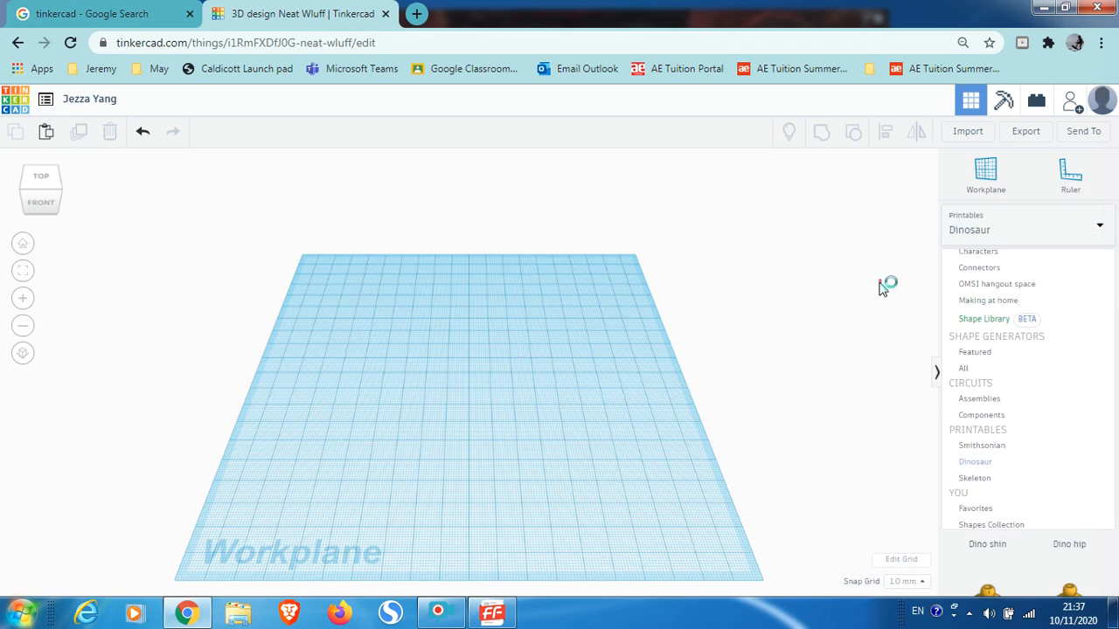
click(1103, 229)
click(1002, 283)
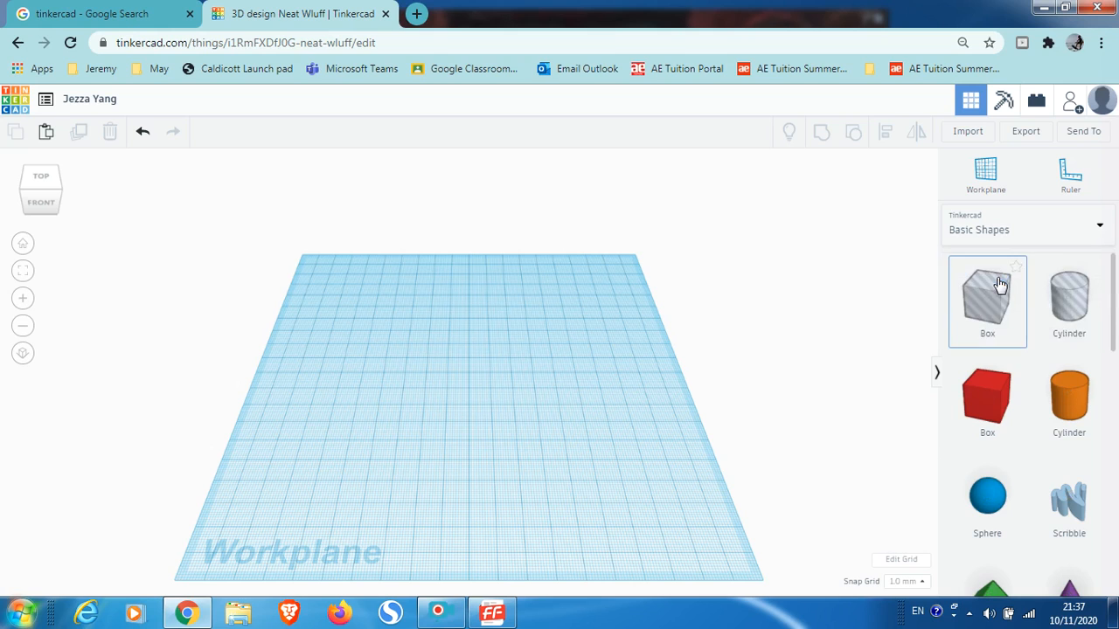
Step: Place a red box, an orange cylinder and a blue sphere, and make the cylinder taller
drag(904, 402, 478, 389)
drag(1069, 403, 503, 382)
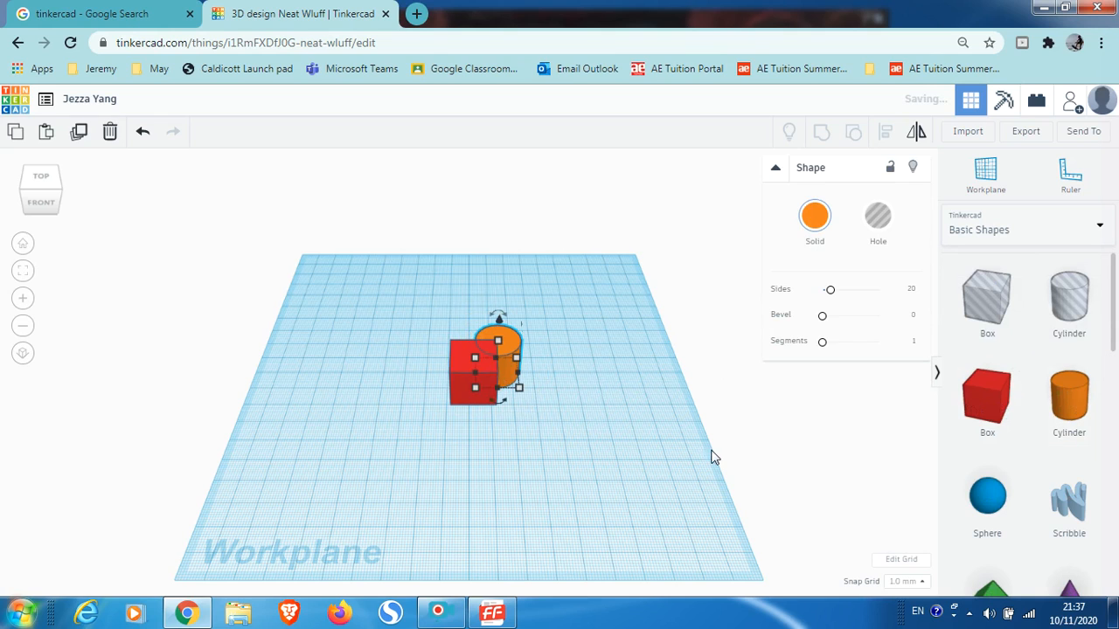
drag(960, 522, 473, 406)
click(497, 335)
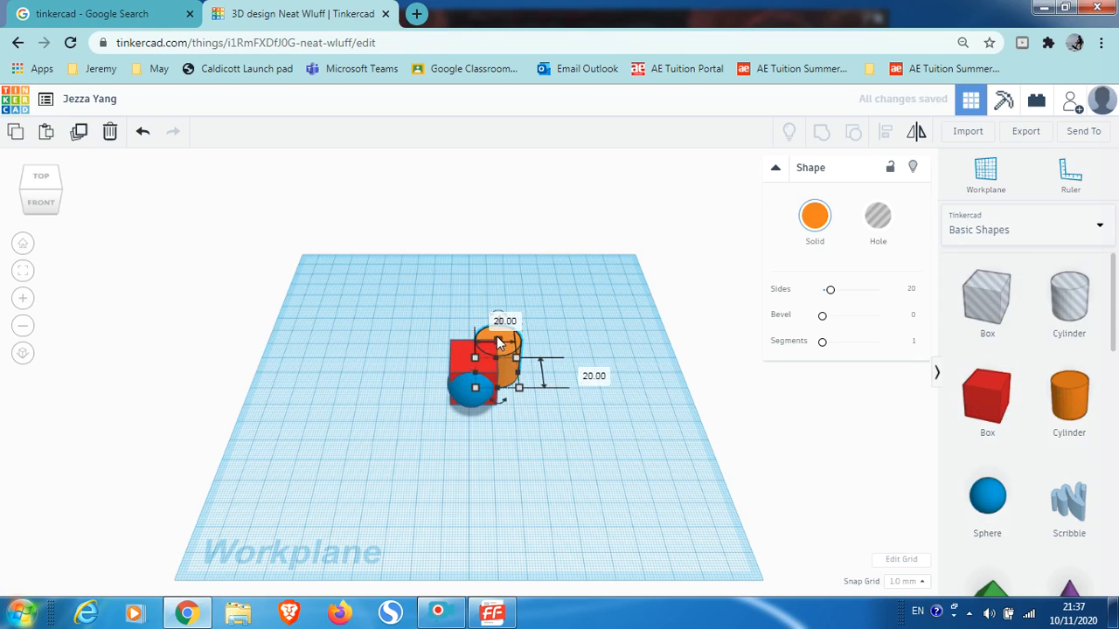
drag(497, 335, 494, 295)
click(621, 450)
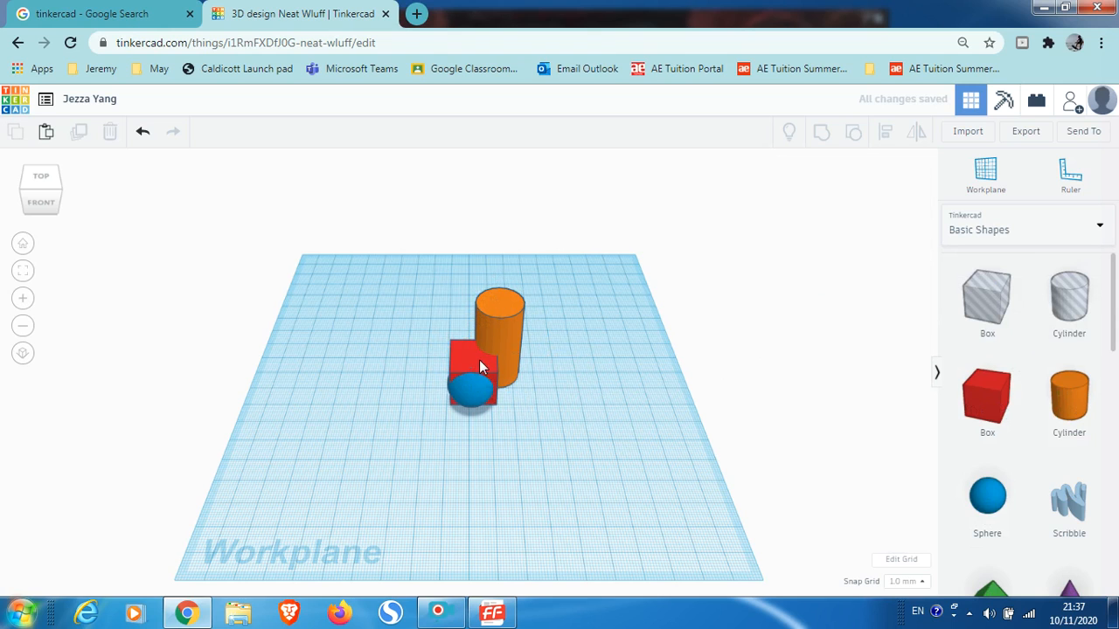
Step: Marquee-select all three shapes and switch the catalogue to Shapes Collection
click(1099, 231)
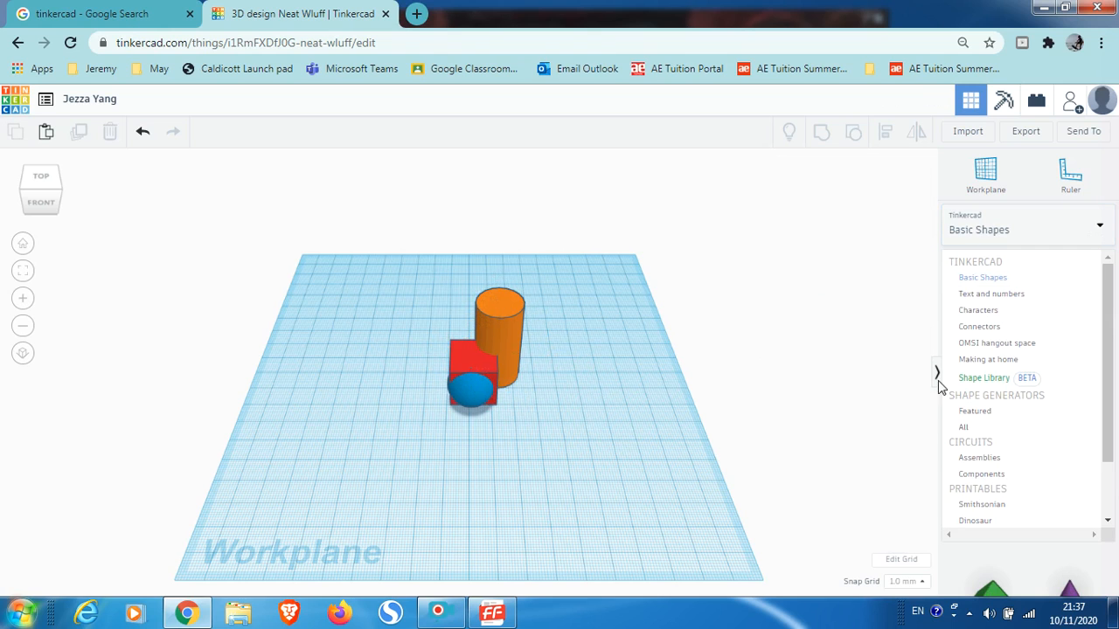
scroll(1001, 396, down, 1)
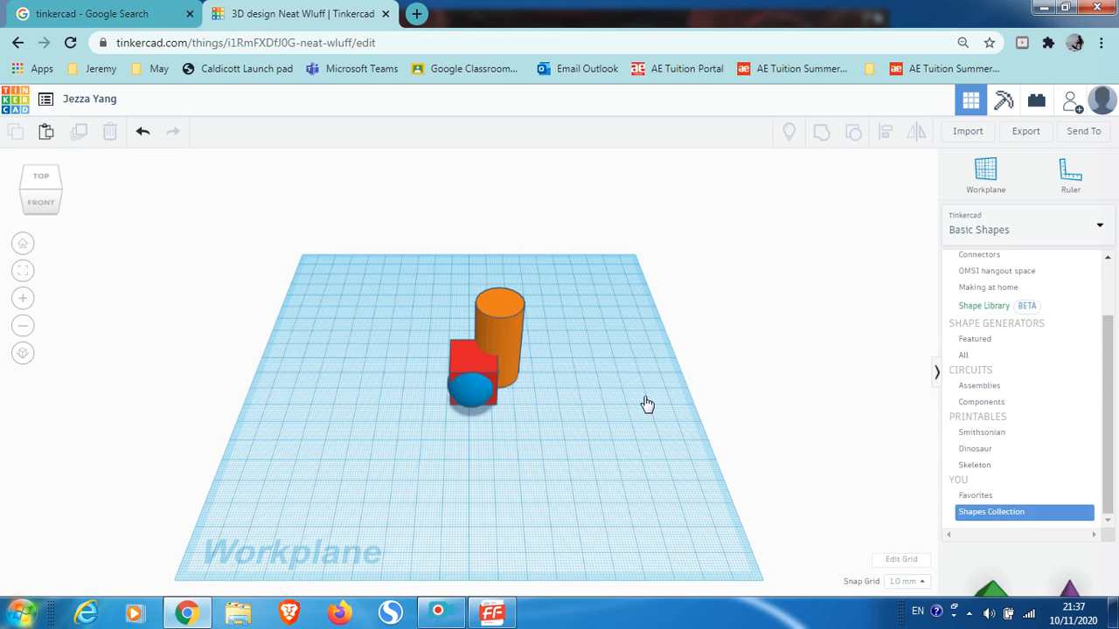
drag(402, 282, 644, 394)
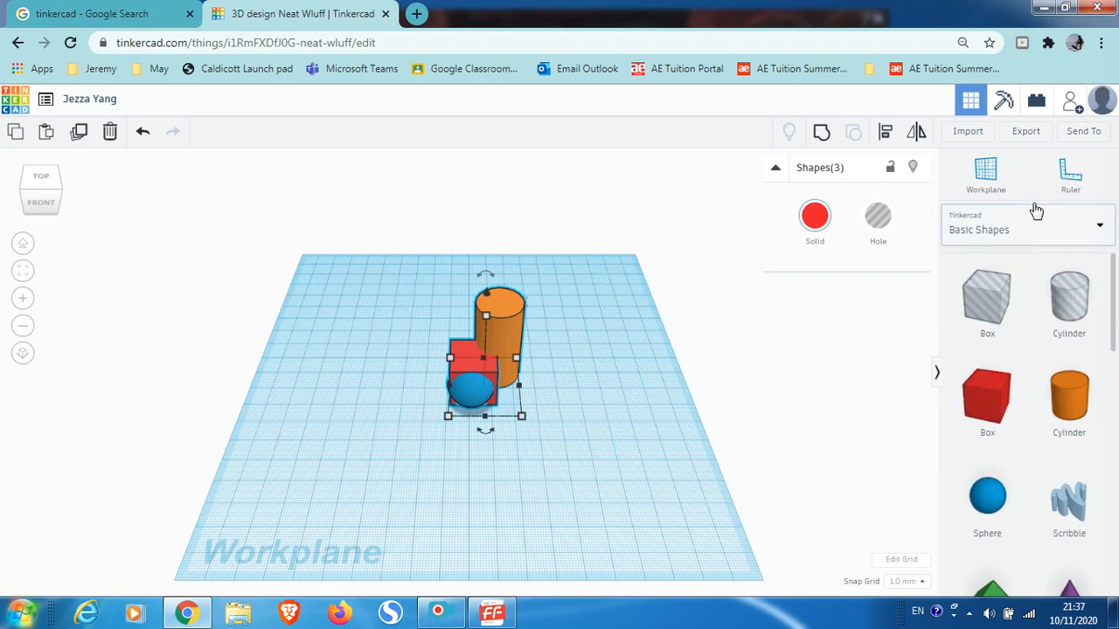
click(1095, 227)
scroll(1008, 437, down, 3)
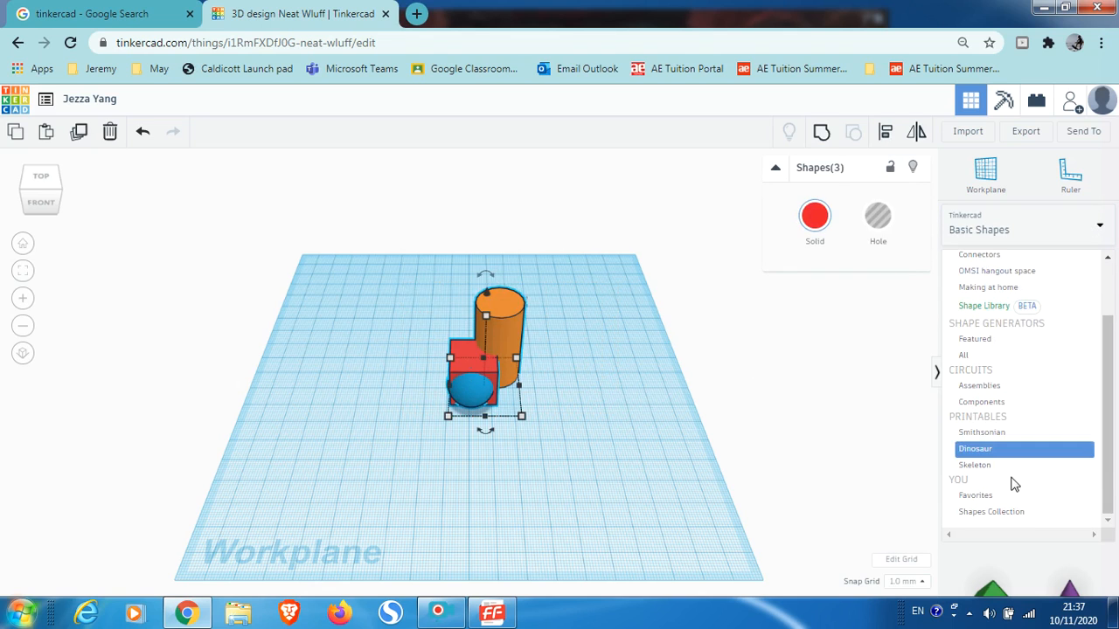
click(994, 510)
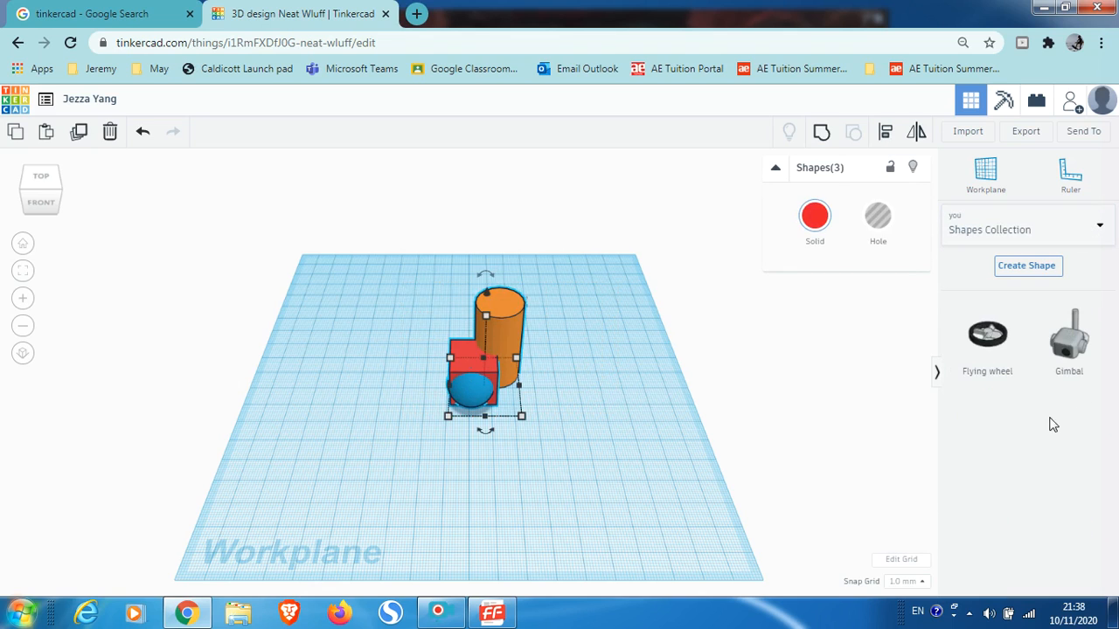
Step: Create a custom shape named 'stuff' from the selection and save it to Shapes Collection
click(1016, 267)
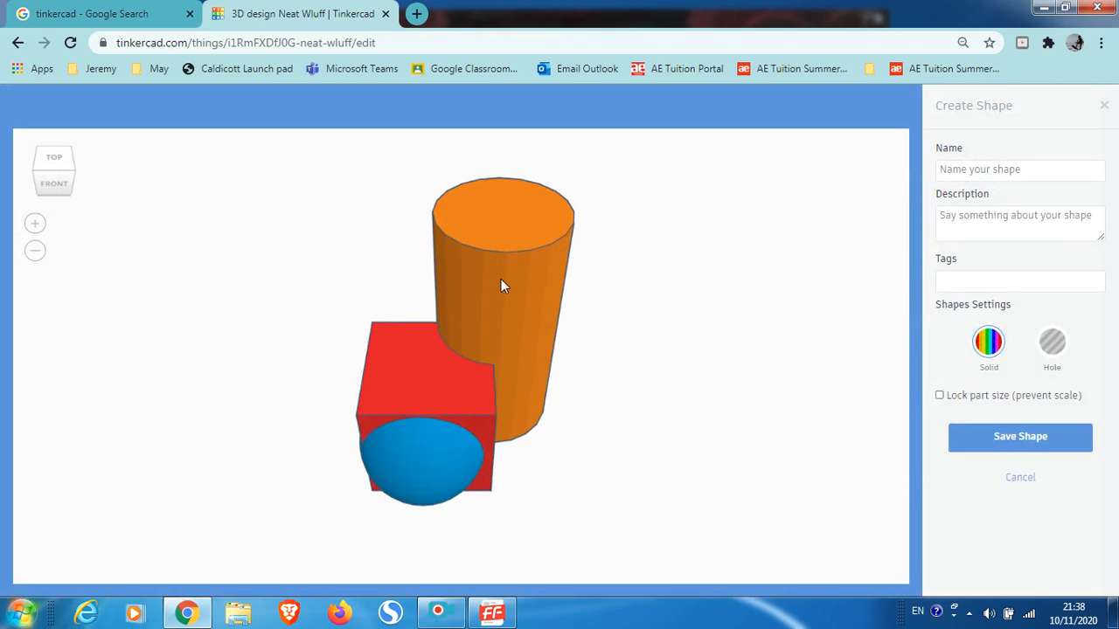
click(1022, 445)
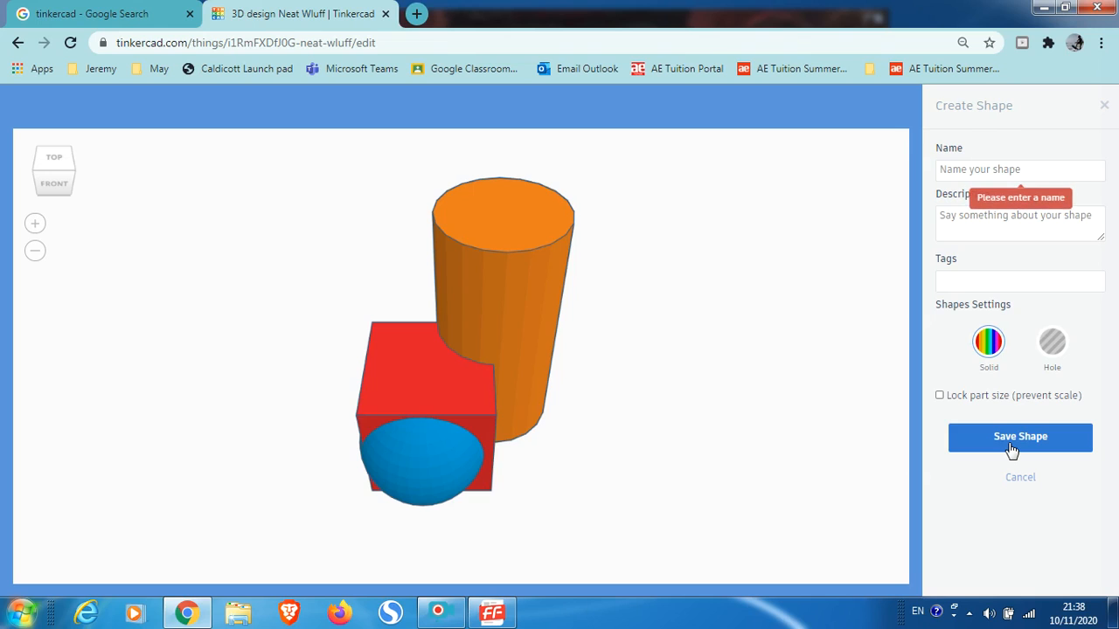
click(978, 173)
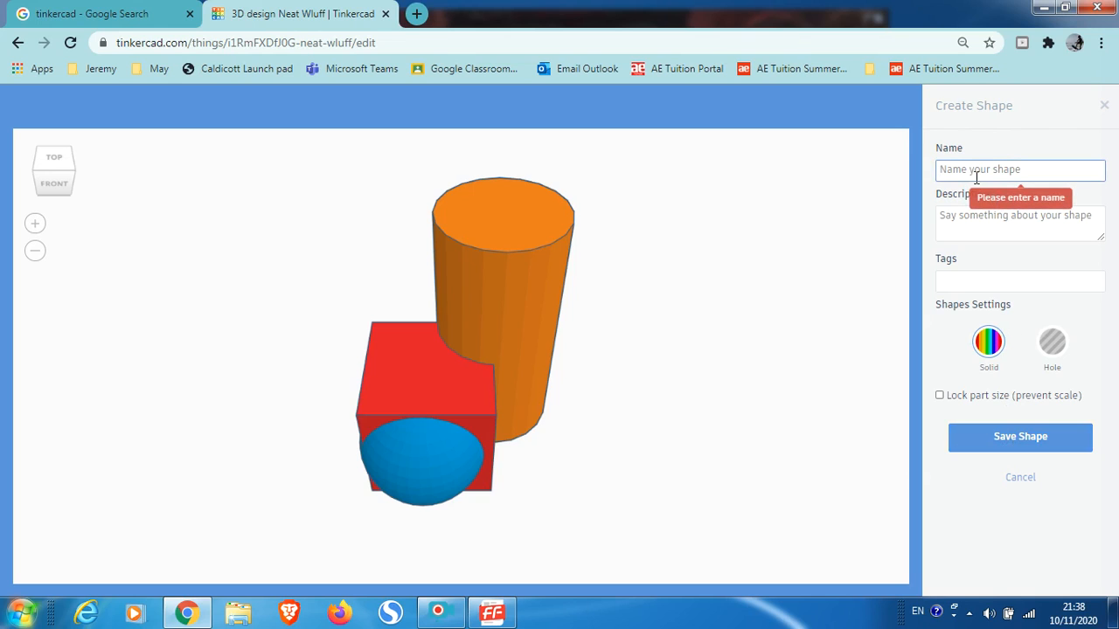
text(stuff)
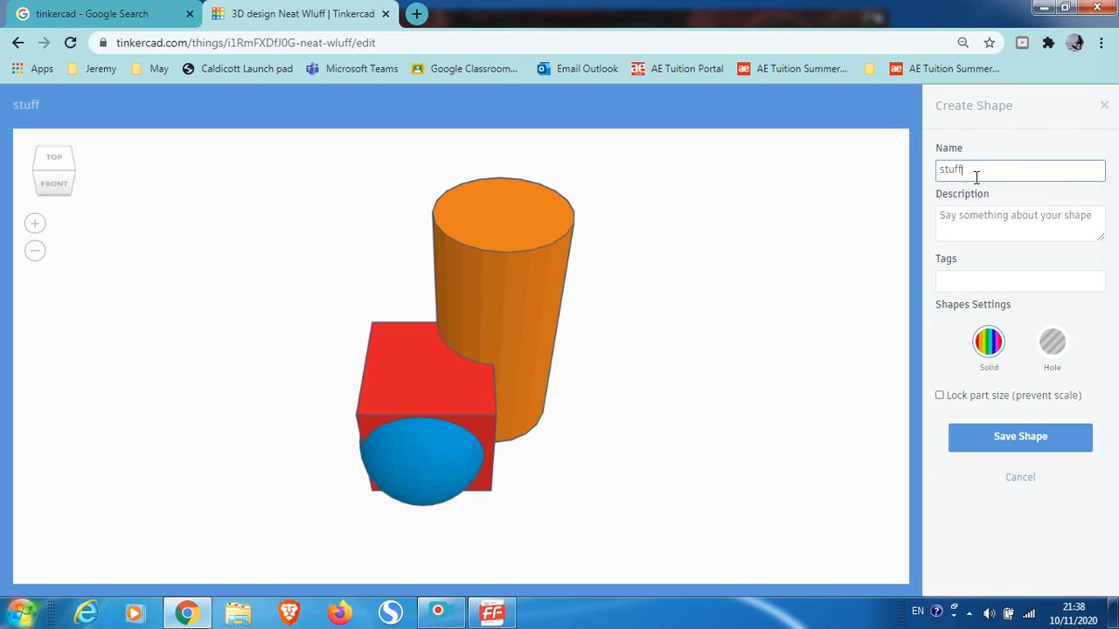
click(1017, 221)
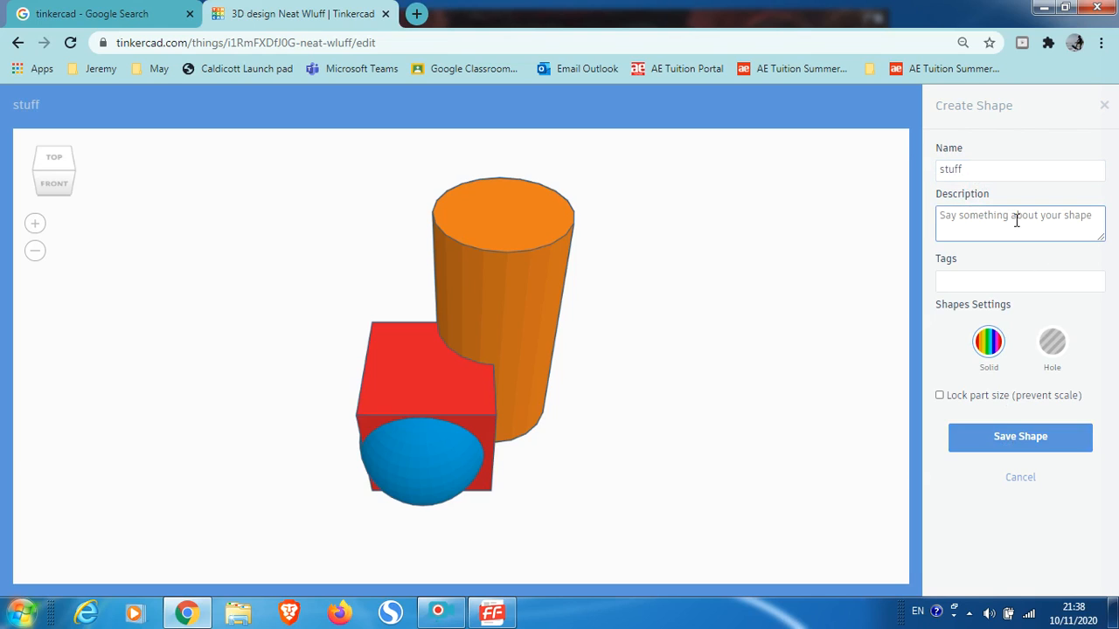
text(something)
click(1000, 429)
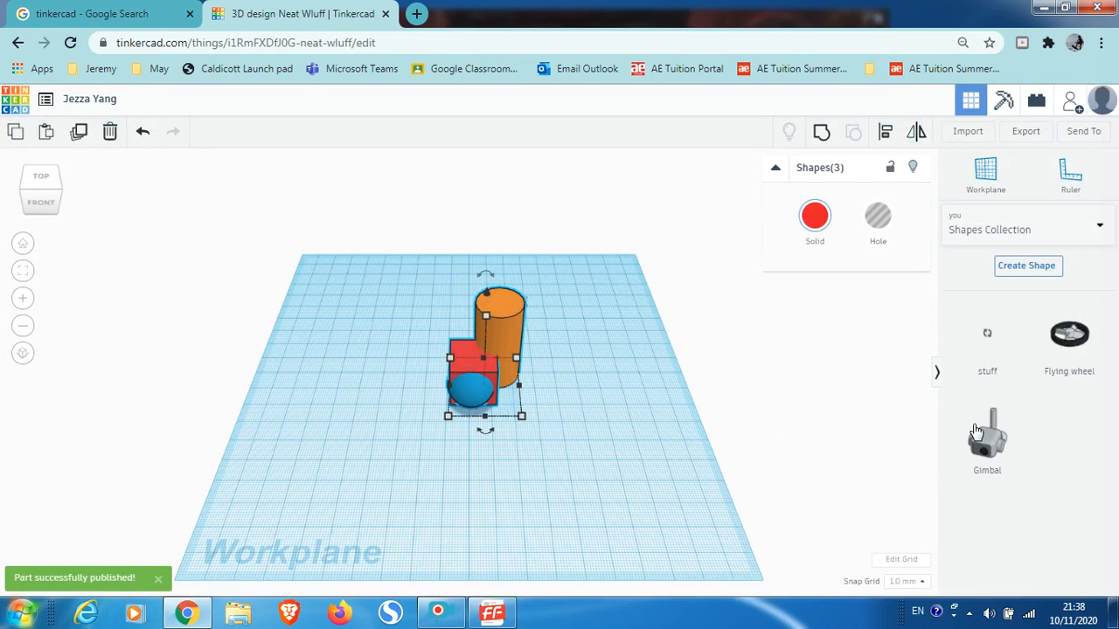
Step: Place a copy of 'stuff' on the workplane and switch the catalogue to Basic Shapes
drag(993, 335, 583, 400)
click(687, 470)
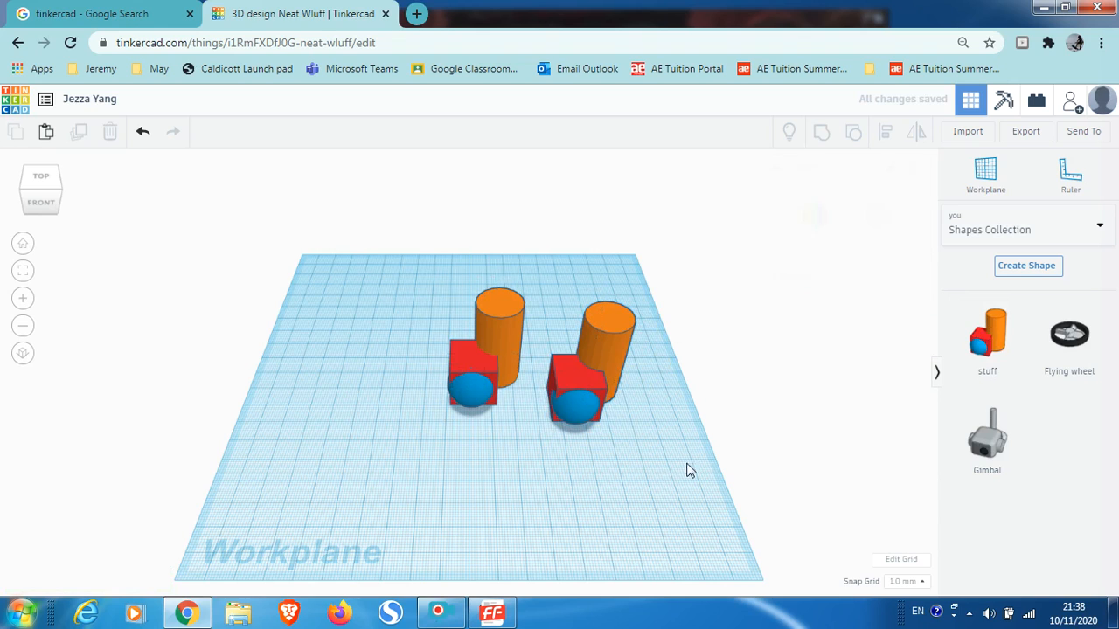
click(1099, 225)
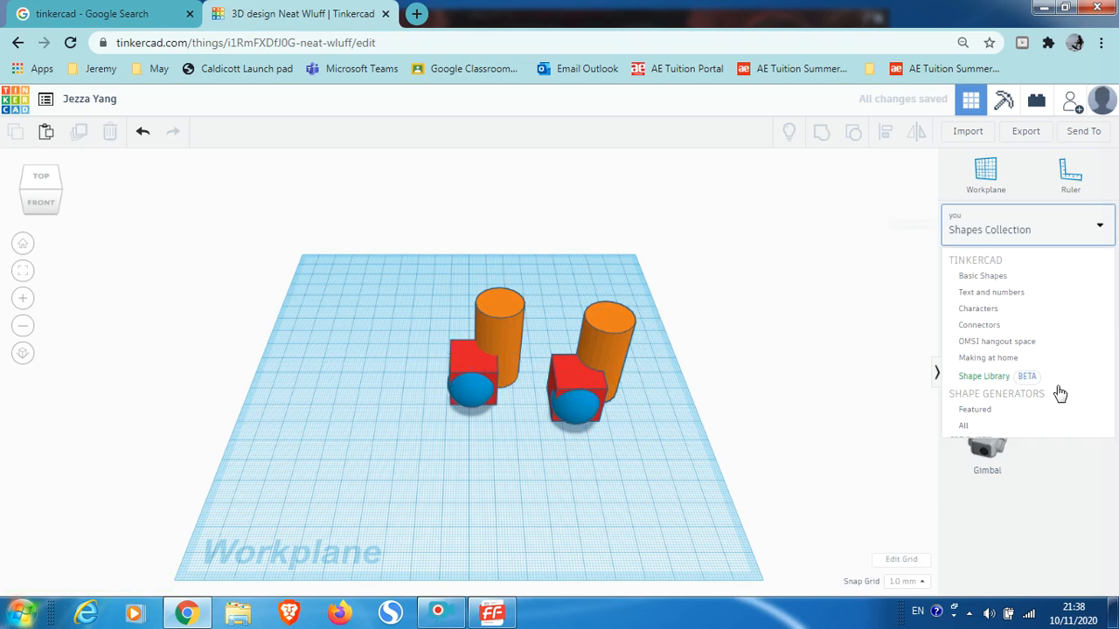
click(1005, 282)
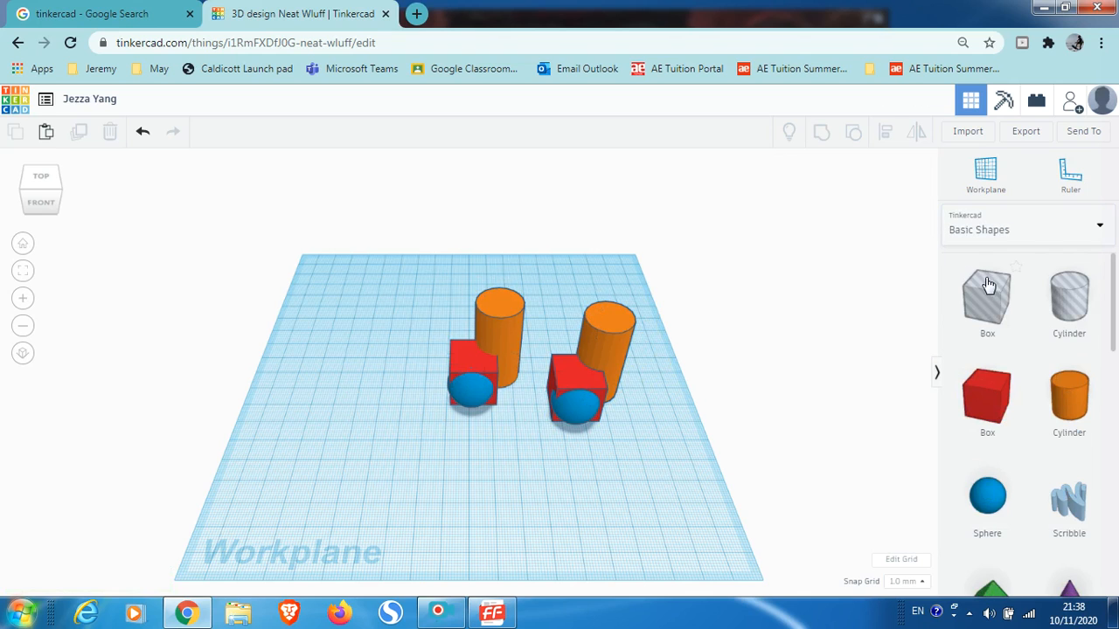
Step: Marquee-select all shapes on the workplane and delete them
drag(421, 252, 749, 463)
key(Delete)
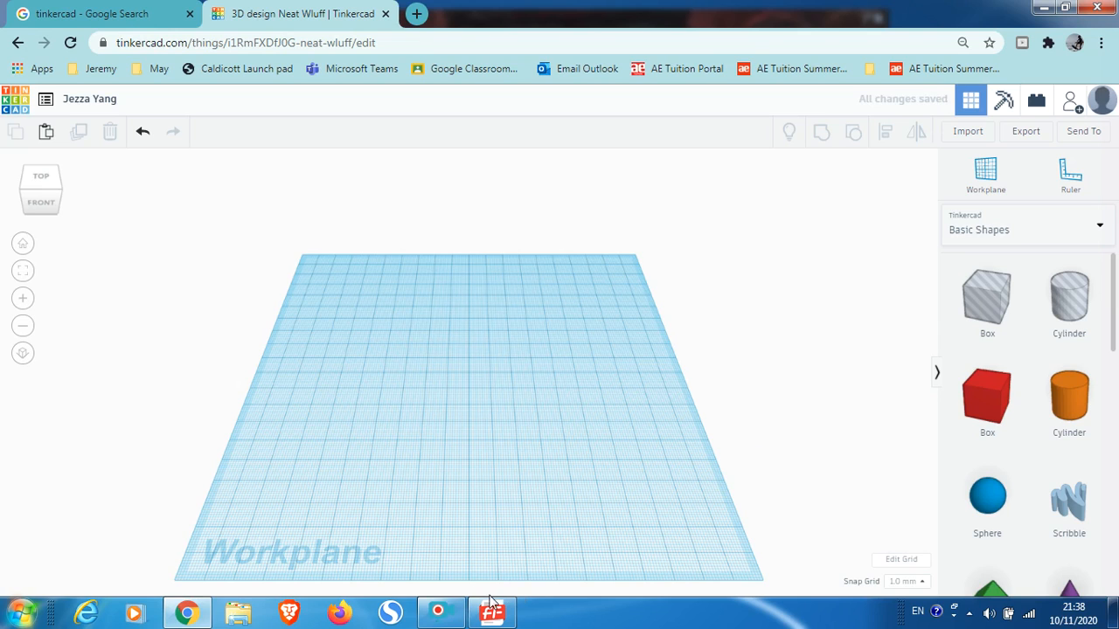
click(439, 612)
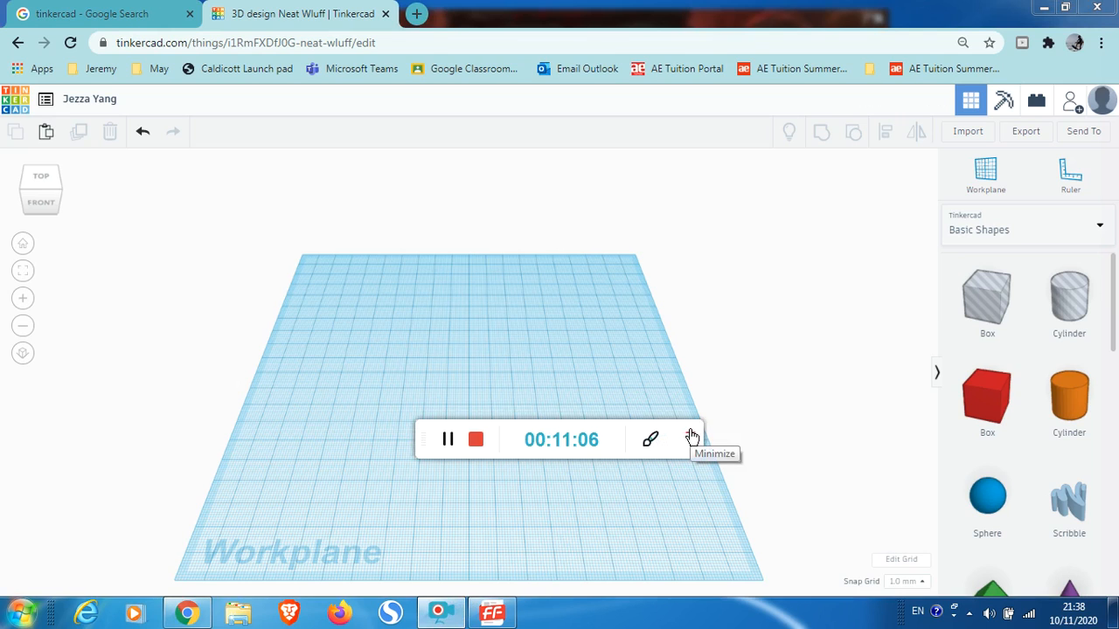
click(692, 437)
click(439, 611)
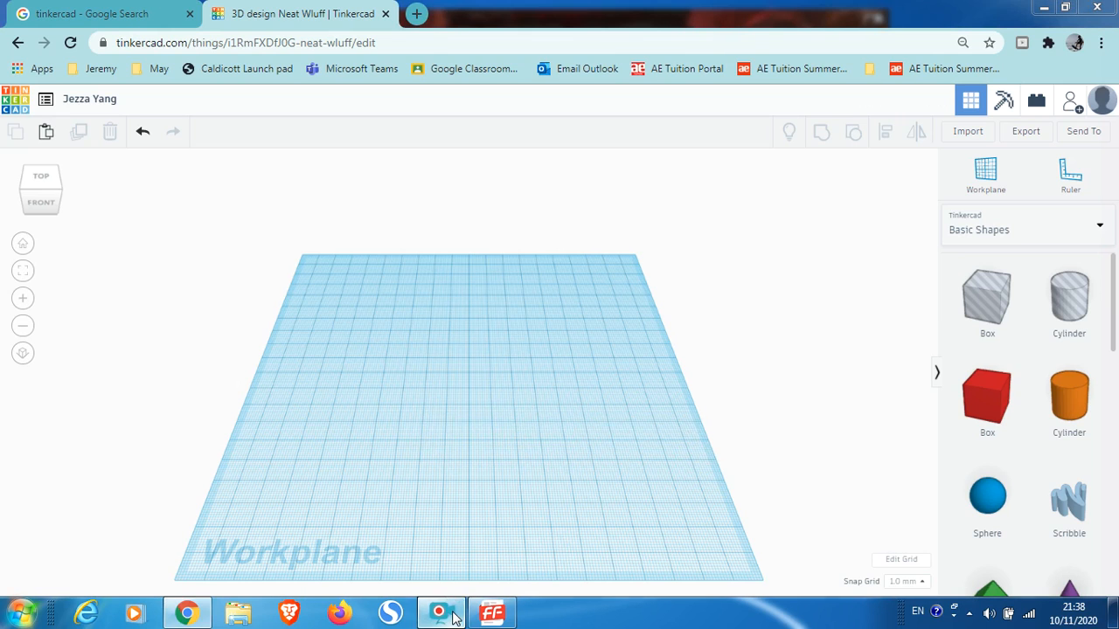